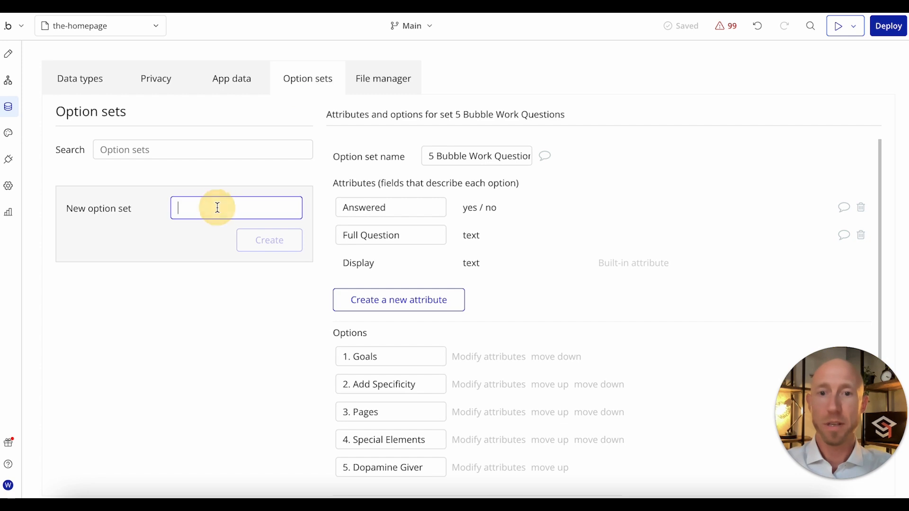
Step: Create a new option set named Split Tests
text(Test)
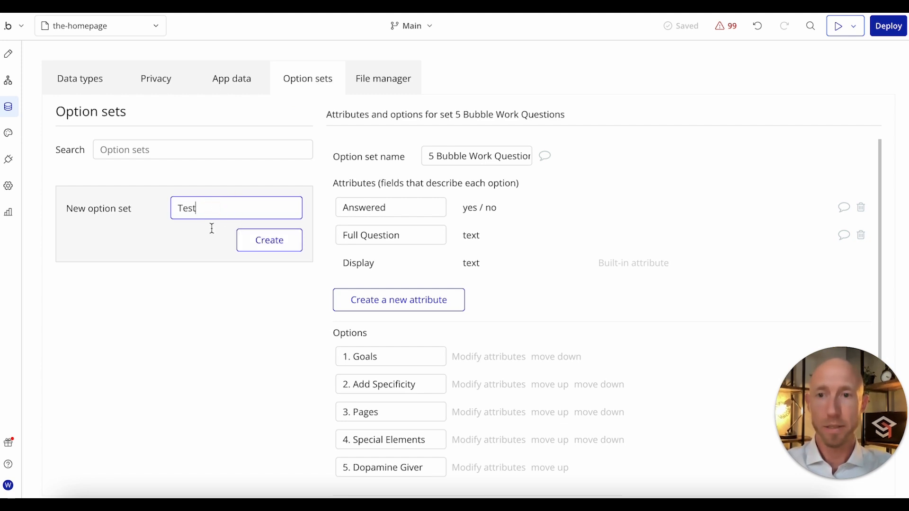
text(A)
key(BackSpace)
text(Splt)
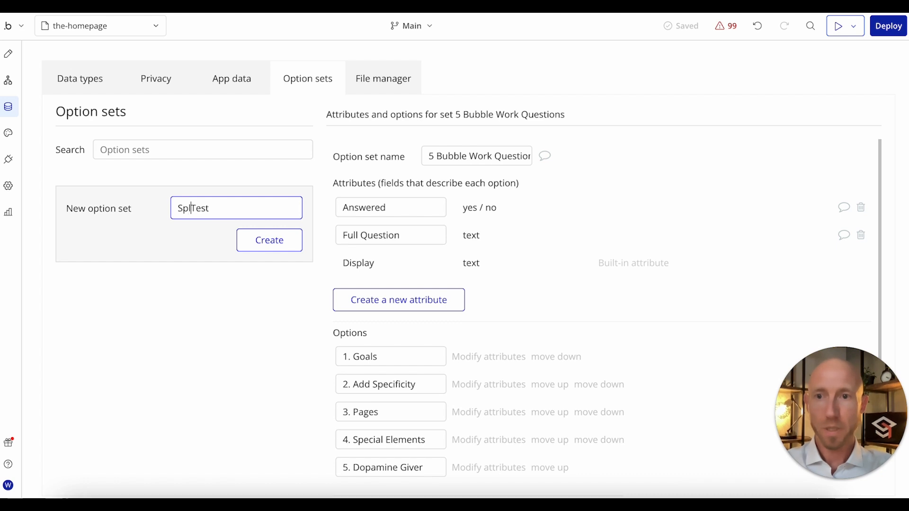
click(242, 208)
text(s)
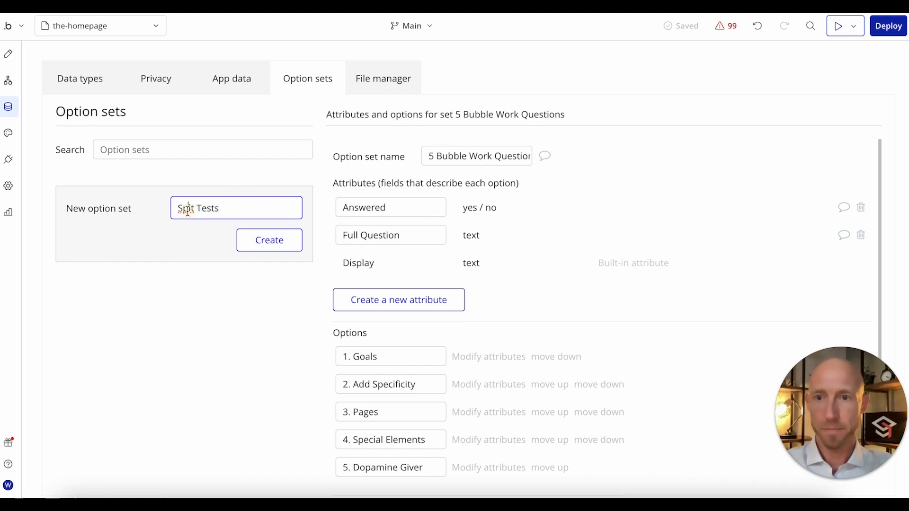
click(190, 208)
text(i)
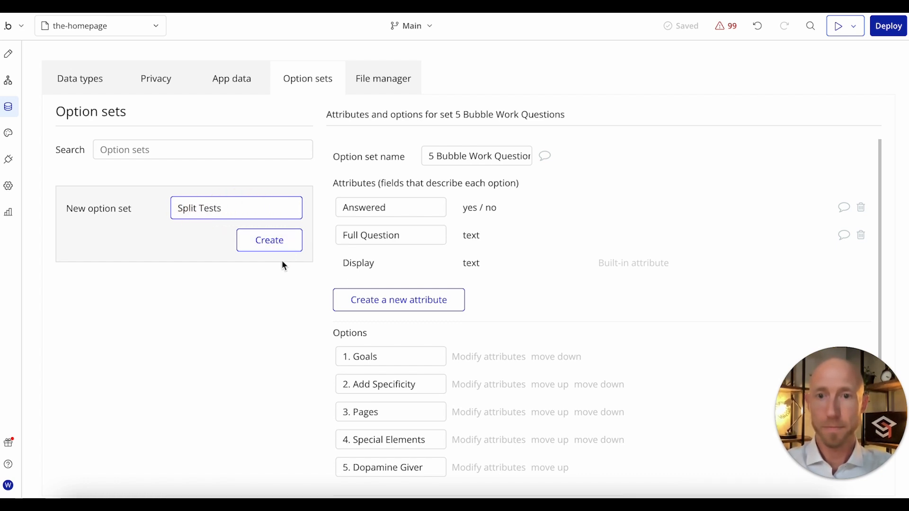
click(268, 245)
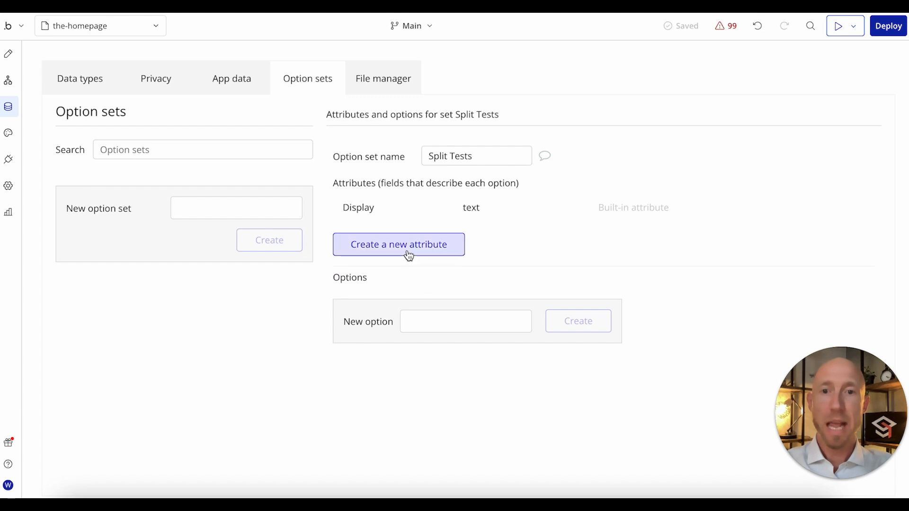
Step: Add the option Homepage Hero Value Prop to the Split Tests option set
click(450, 324)
text(Hom)
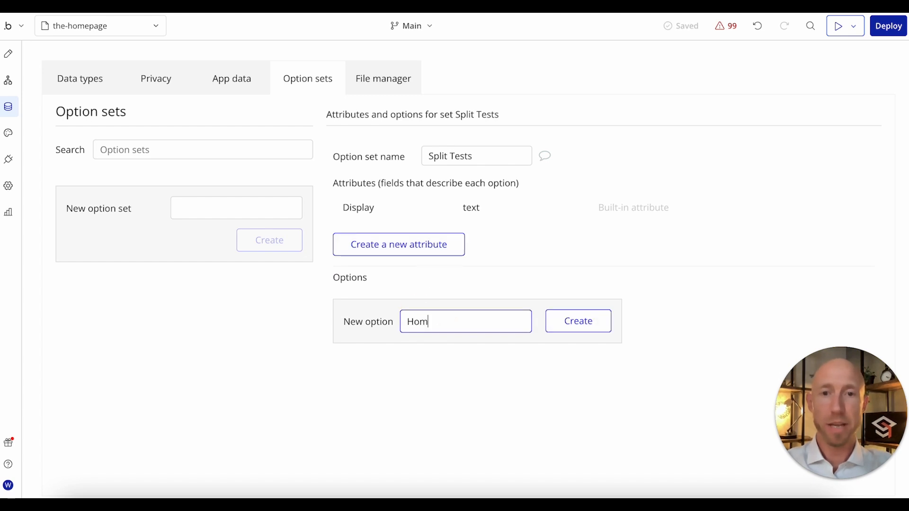
text(epage Hero)
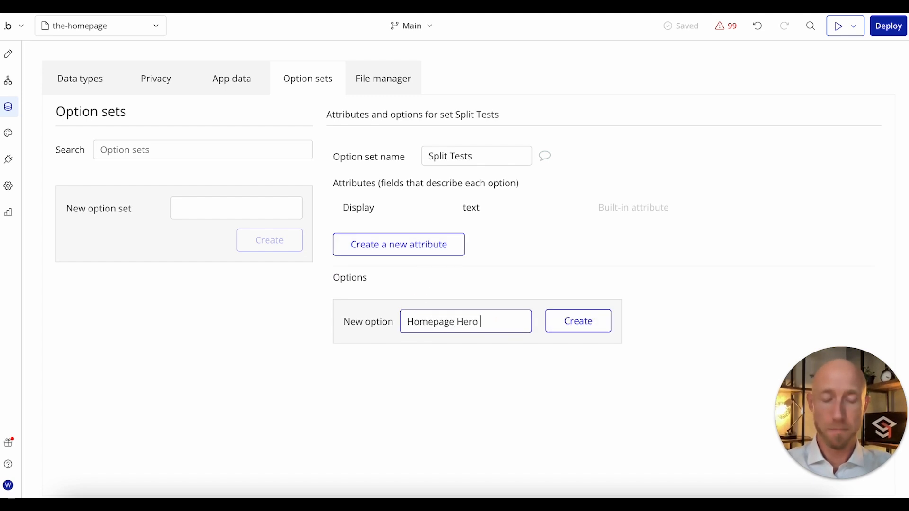
text( Value P)
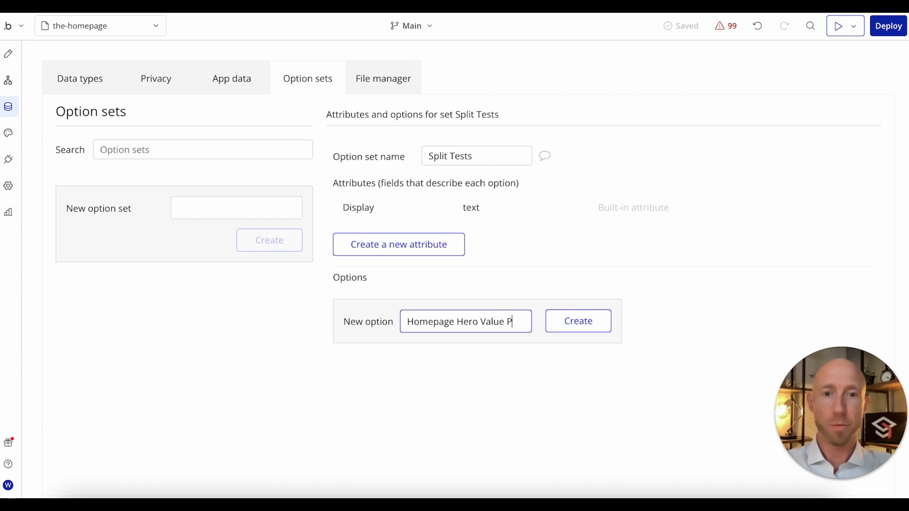
text(rop)
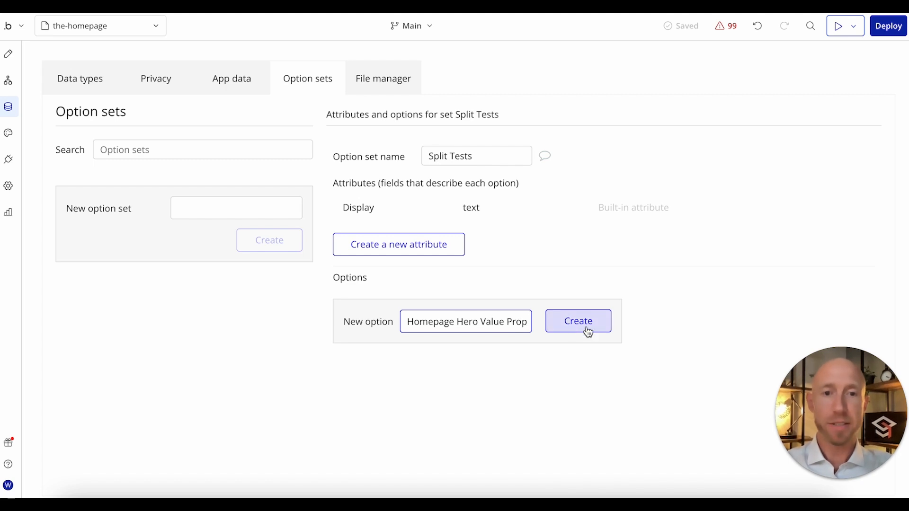
click(587, 328)
drag(342, 302, 445, 283)
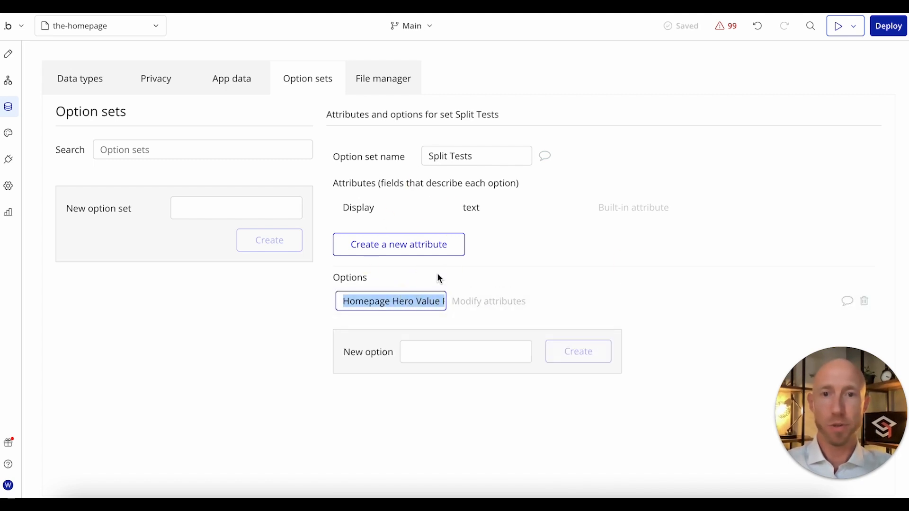
click(436, 274)
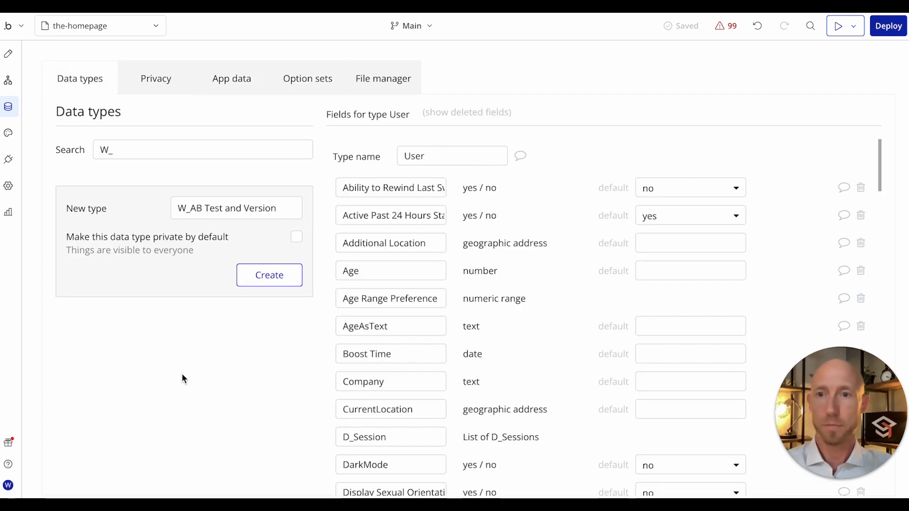
Step: Create a new publicly visible data type named W_AB Test and Version
click(252, 207)
triple_click(252, 207)
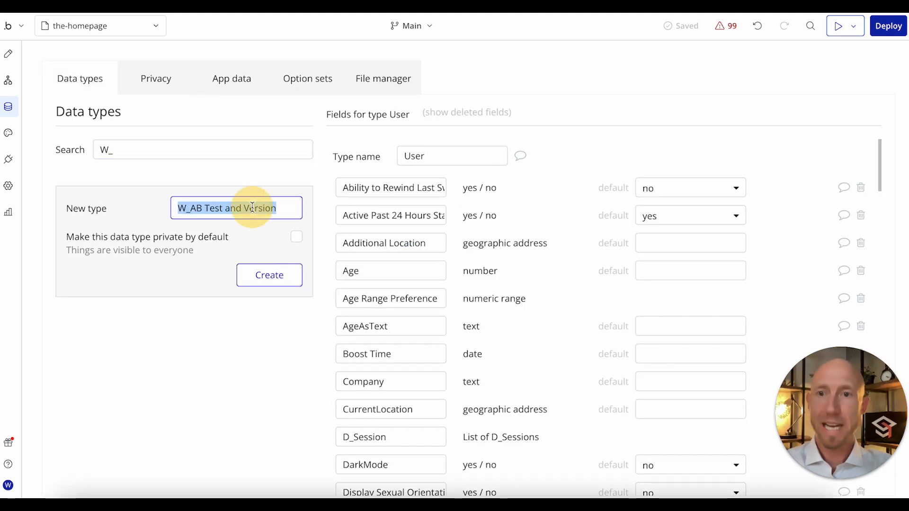
click(190, 207)
drag(190, 207, 375, 207)
click(265, 277)
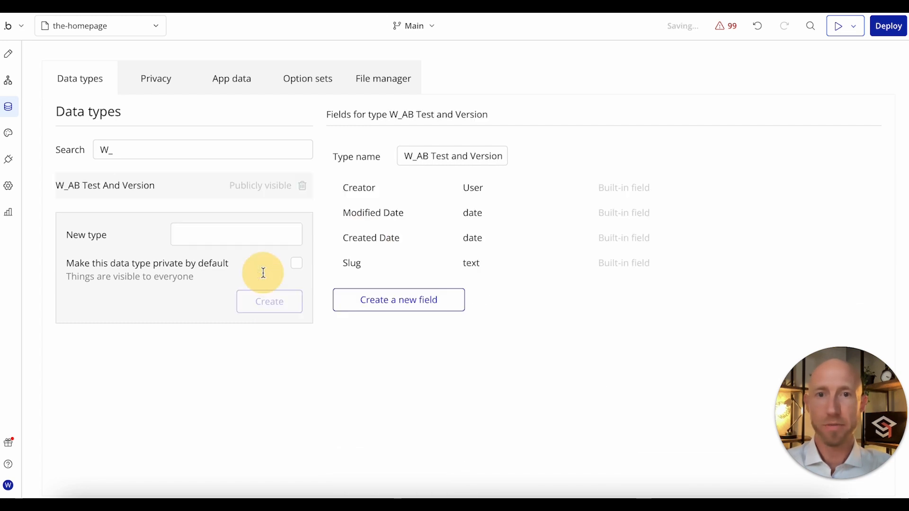
Step: Check the data structure notes in Miro, and review the Conversions, Pageviews and Test fields of W_AB Test and Version in Bubble
key(ctrl+Tab)
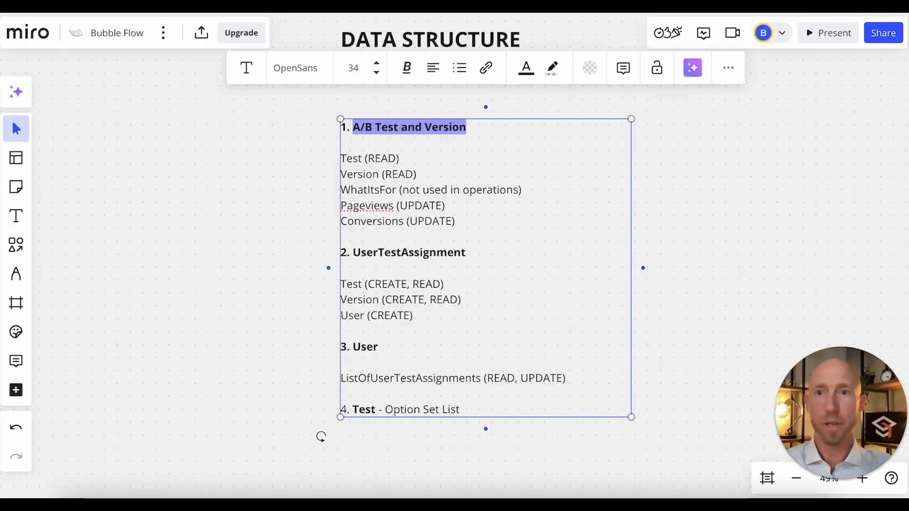
key(ctrl+Tab)
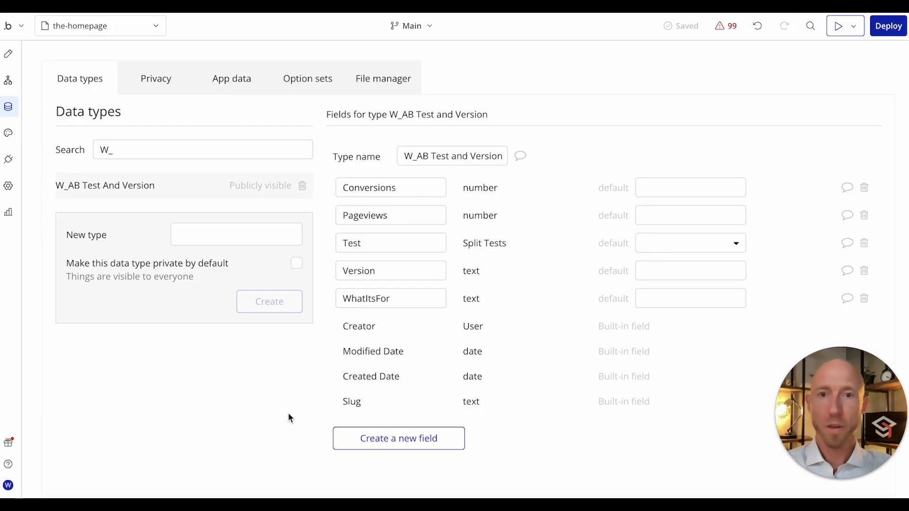
click(377, 187)
click(379, 221)
double_click(379, 224)
click(390, 254)
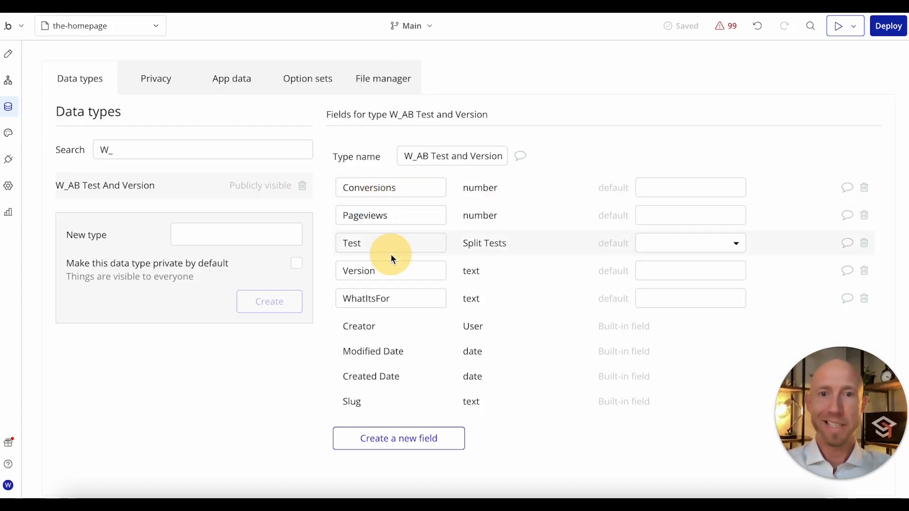
Step: Try Homepage Hero Value Prop as the Test field's default value, and reset the default to none
click(655, 250)
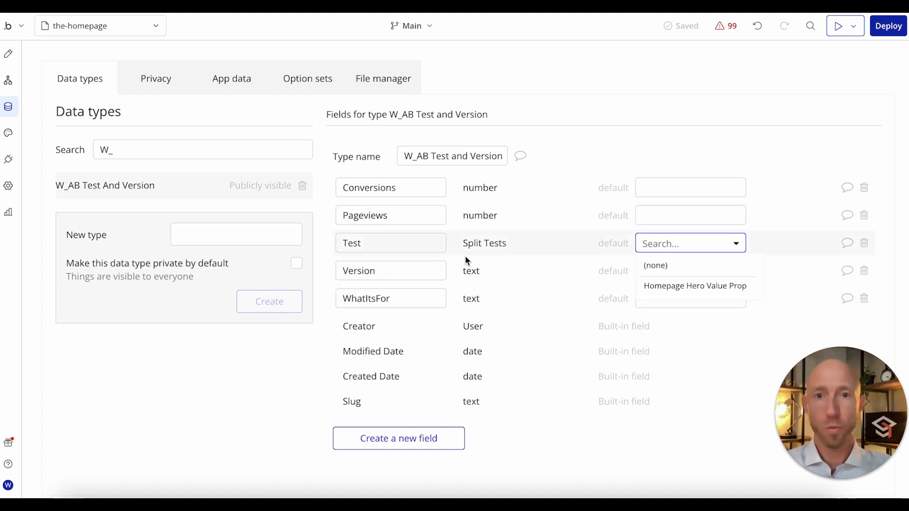
click(675, 287)
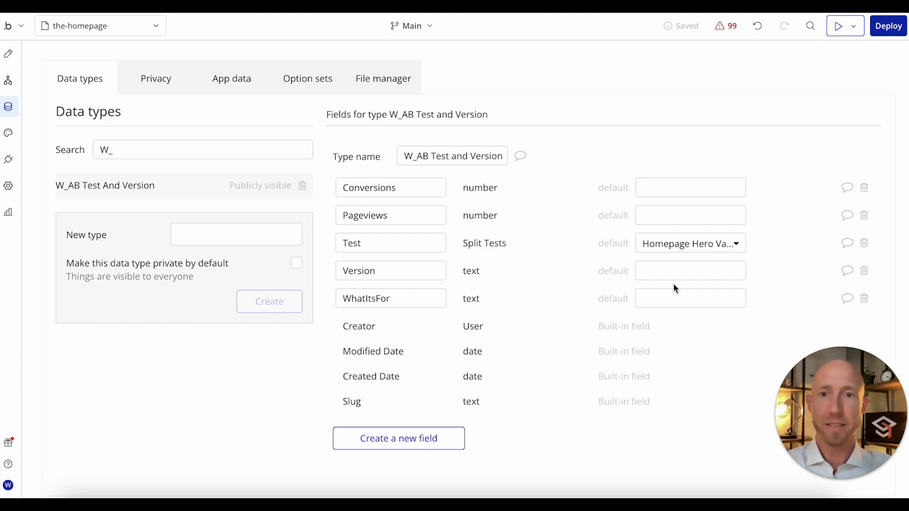
click(701, 246)
click(655, 261)
click(687, 230)
click(450, 238)
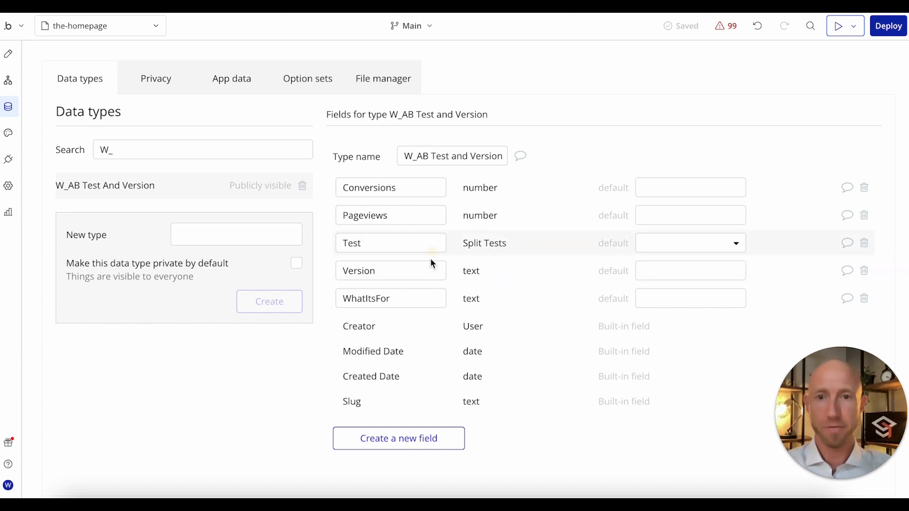
Step: Review the Version and WhatItsFor text fields of the W_AB Test and Version data type
double_click(409, 277)
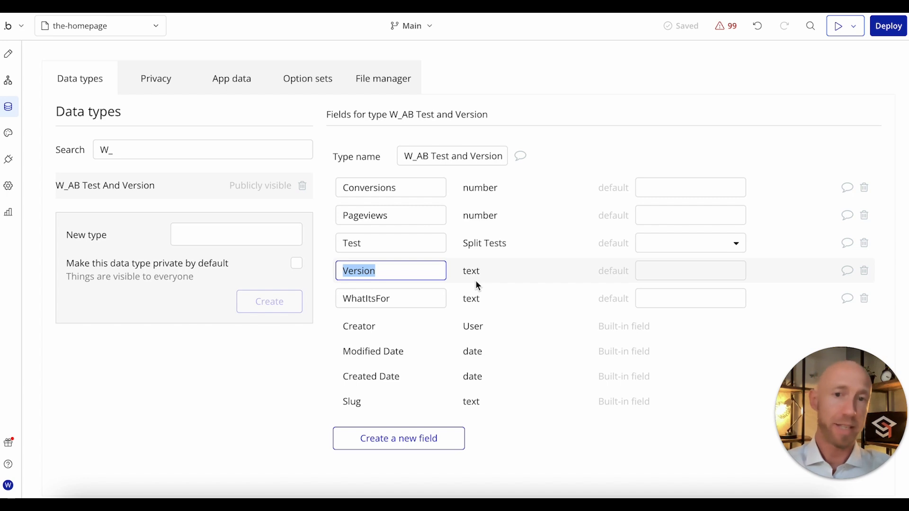
double_click(416, 297)
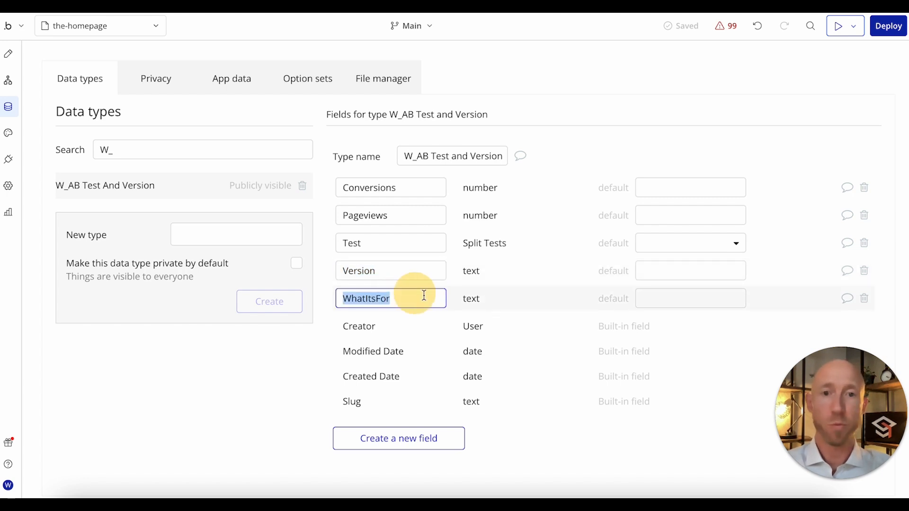
click(478, 302)
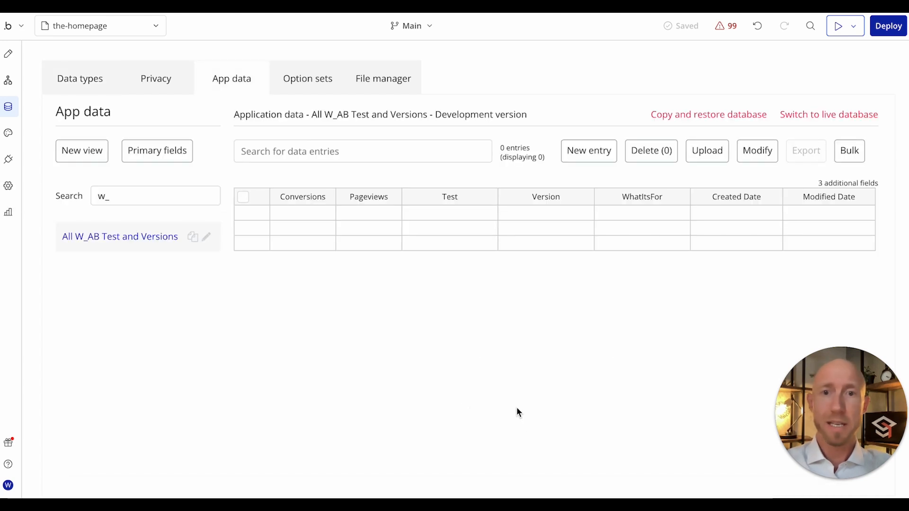
Step: Start a new W_AB Test and Version entry in the app data with Conversions 0, Pageviews 0 and Version A
click(538, 298)
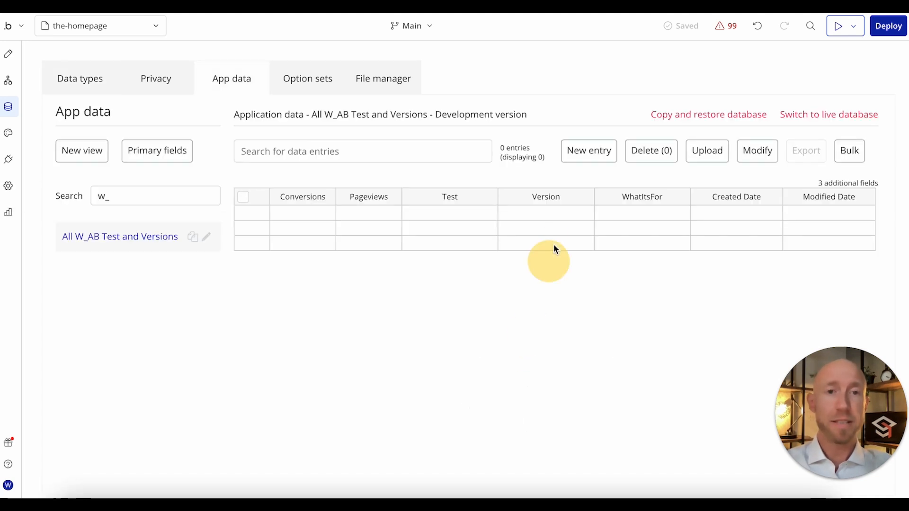
click(535, 178)
click(330, 170)
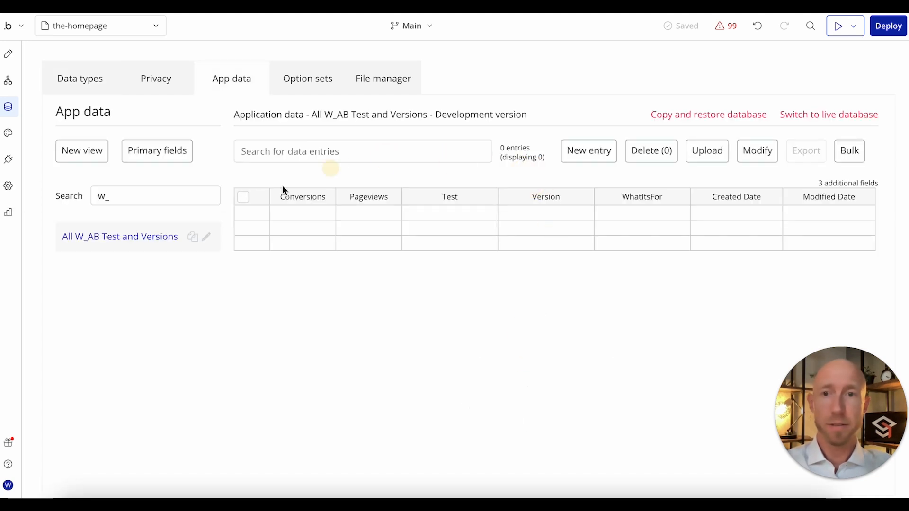
click(598, 156)
click(198, 113)
text(0)
click(442, 119)
text(0)
click(443, 149)
text(A)
Step: Set WhatItsFor to Control Version and Test to Homepage Hero Value Prop, and create the entry
click(186, 179)
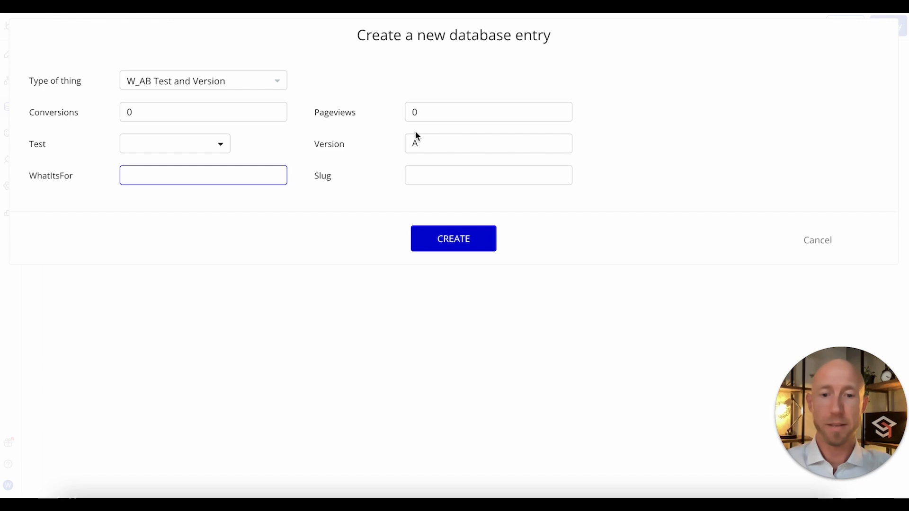
click(167, 174)
text(Control Version)
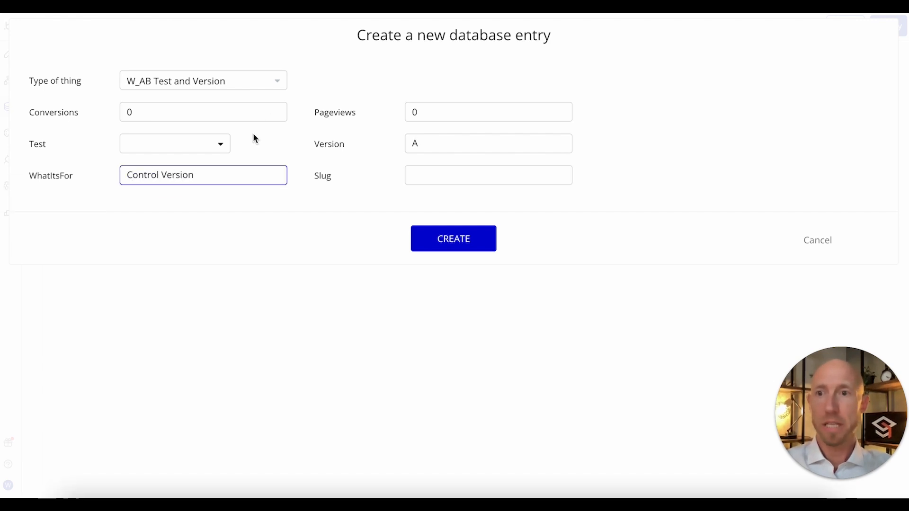
click(218, 145)
click(189, 188)
click(432, 244)
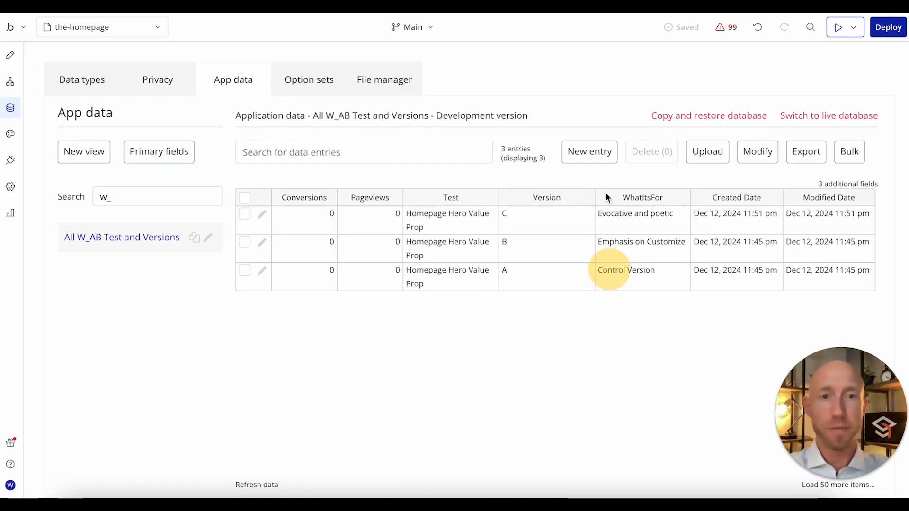
Step: Review the Version and WhatItsFor values of the entries in the All W_AB Test and Versions view
drag(540, 279, 536, 228)
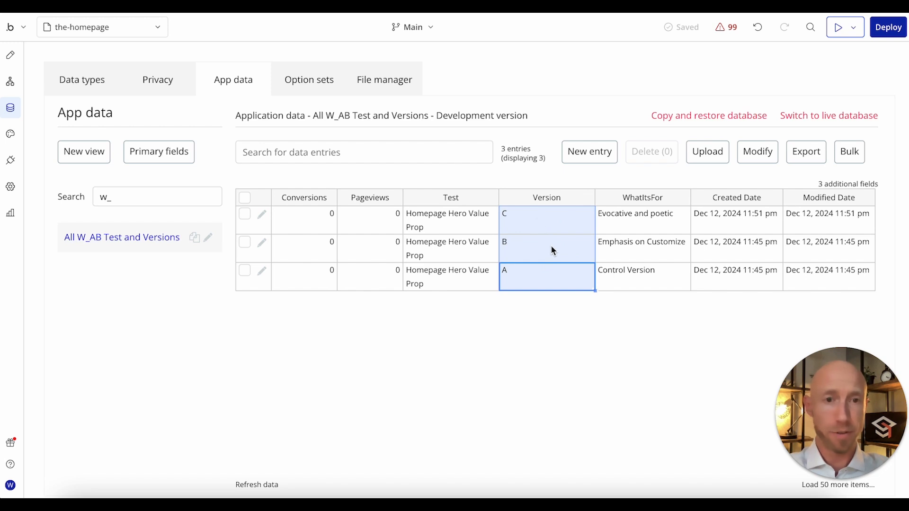
click(628, 273)
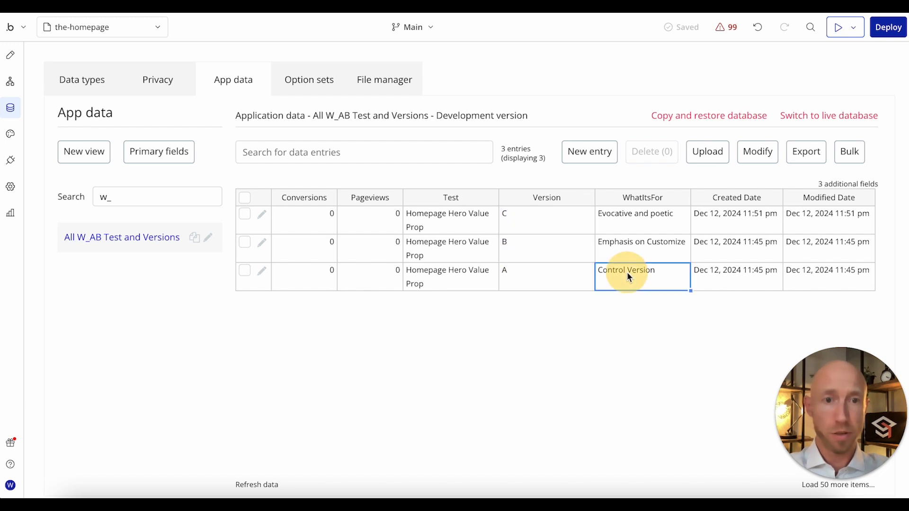
click(648, 249)
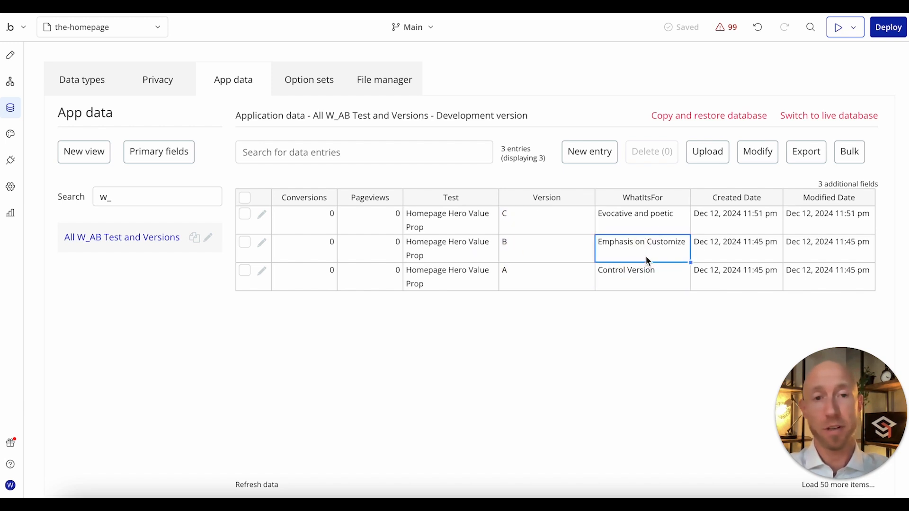
click(648, 228)
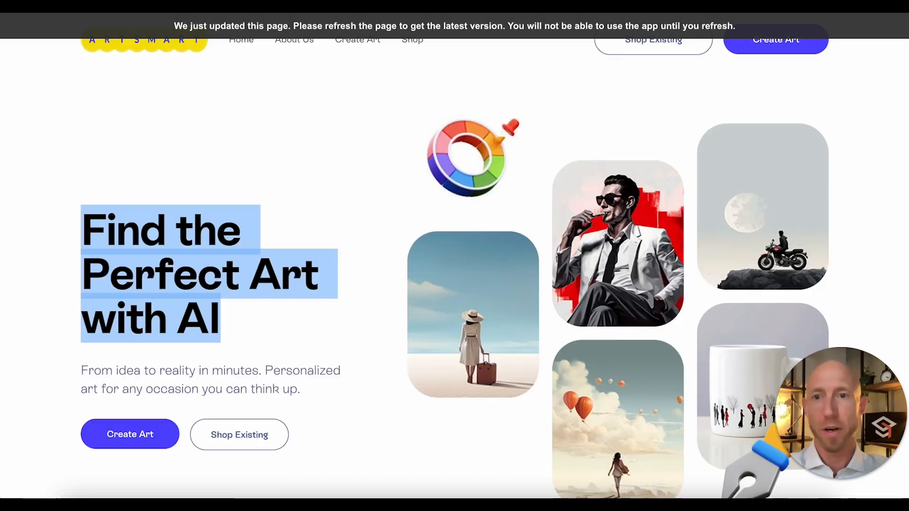
click(267, 296)
drag(222, 331, 66, 216)
click(138, 247)
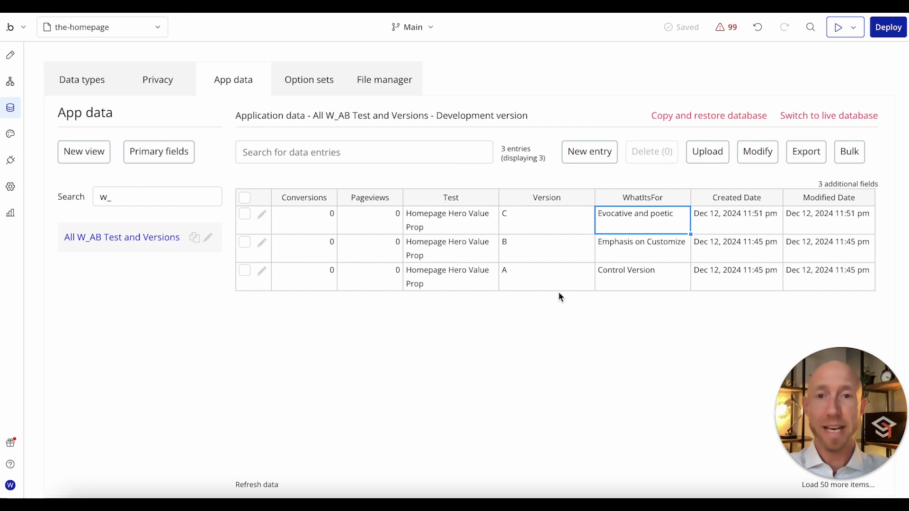
Step: Add the option Test 2 to the Split Tests option set, and return to the W_AB Test and Version app data
click(318, 84)
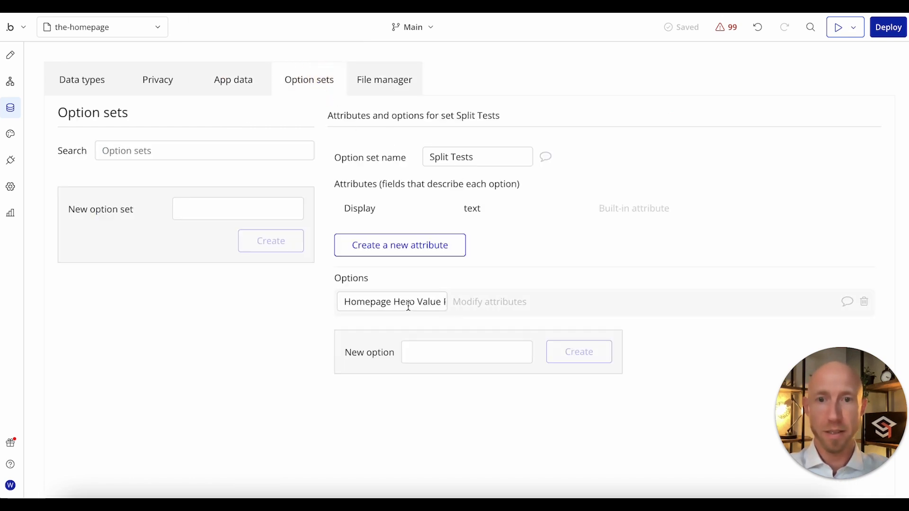
click(442, 351)
text(Test 2)
click(575, 355)
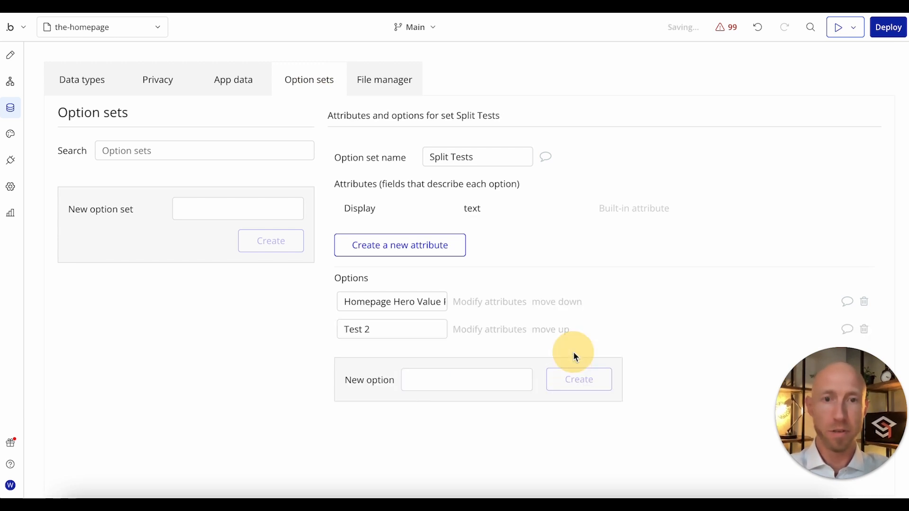
click(217, 78)
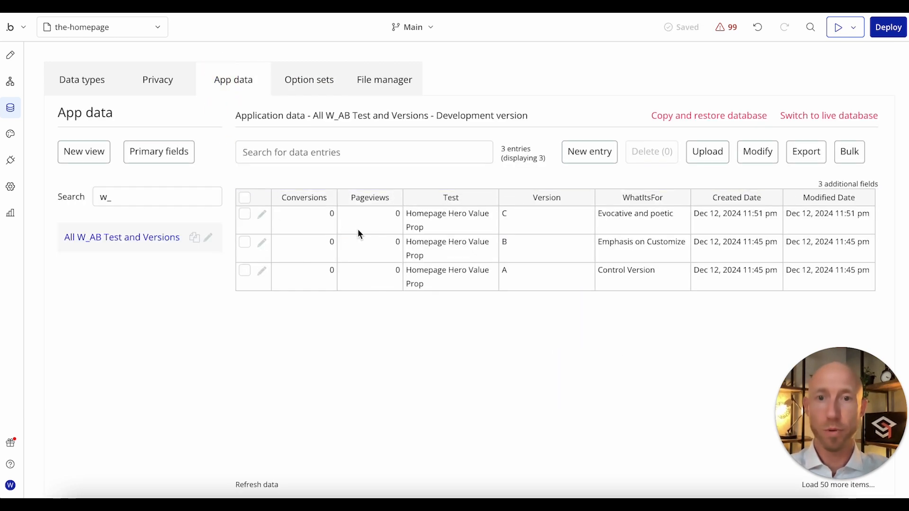
Step: Inspect the field values of the version C entry in the W_AB Test and Version data, and leave it without saving
drag(308, 227, 592, 278)
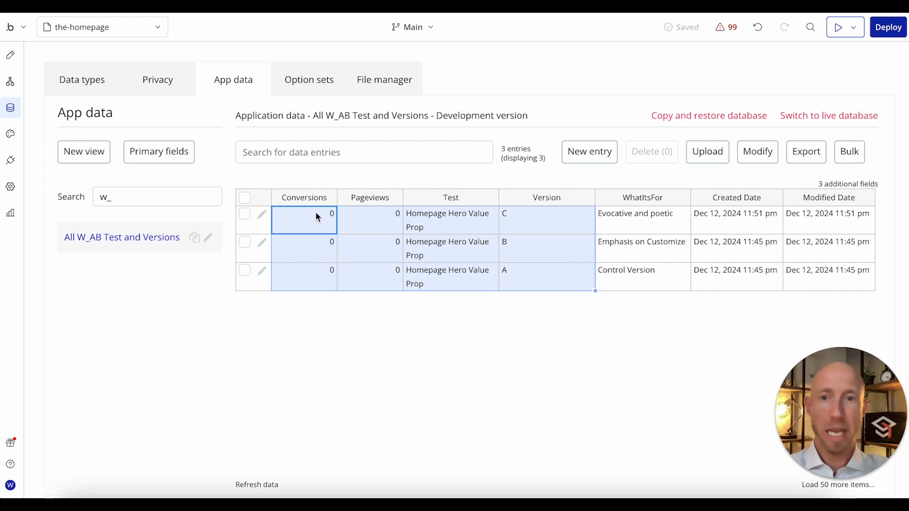
click(262, 214)
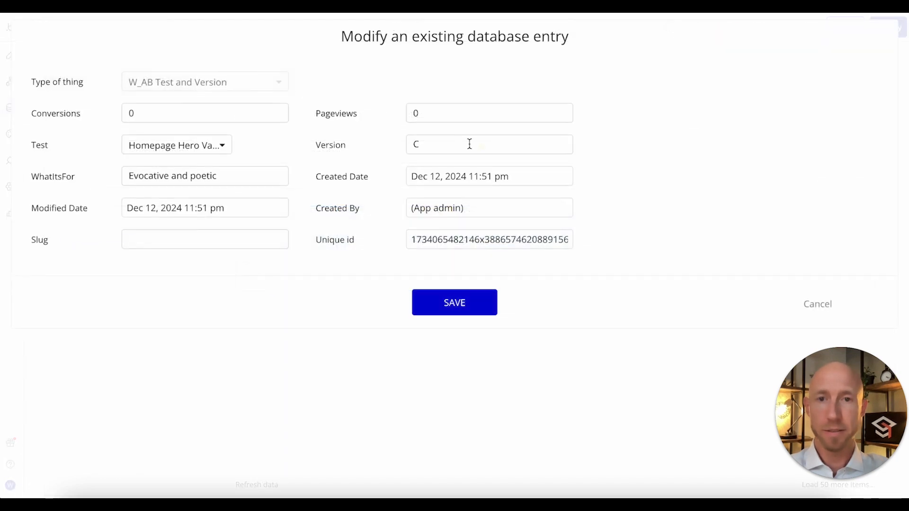
click(216, 150)
click(778, 268)
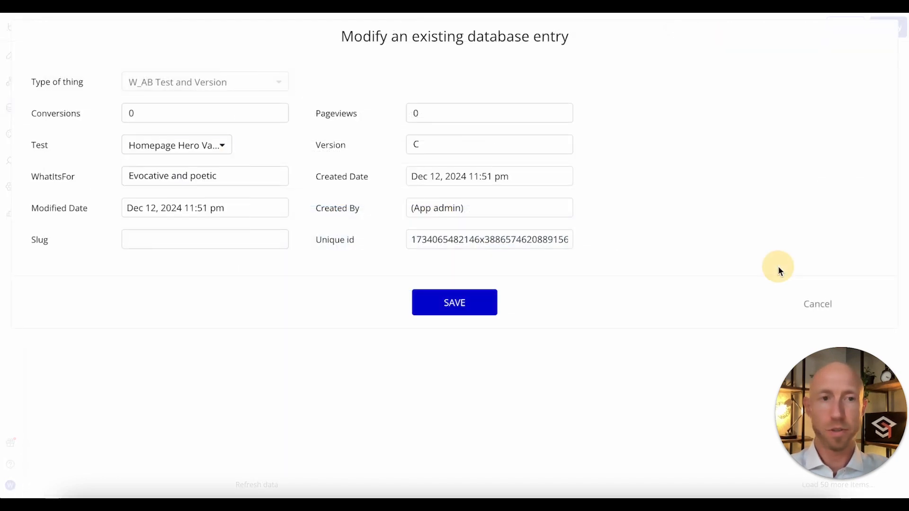
click(809, 297)
click(463, 108)
click(812, 304)
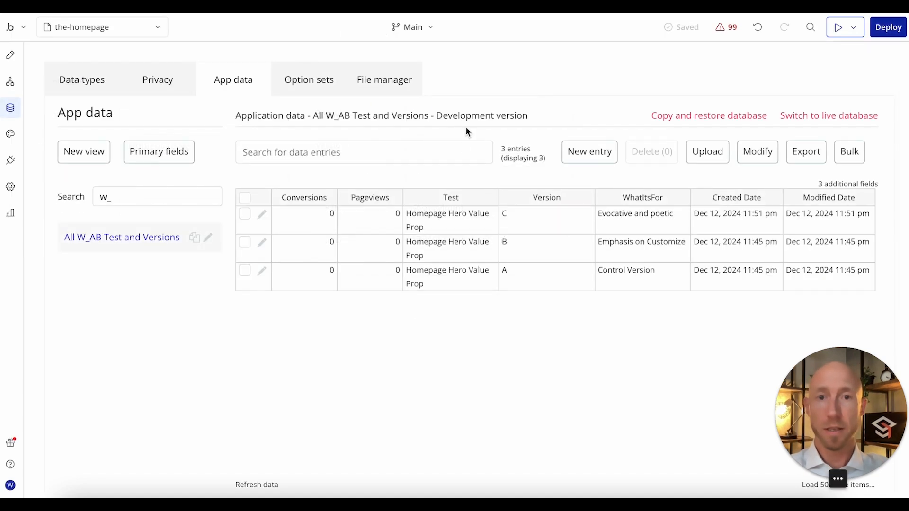
Step: Create a data type named W_UserTestAssignment, copying the UserTestAssignment part of the name from the Miro data structure notes
click(76, 83)
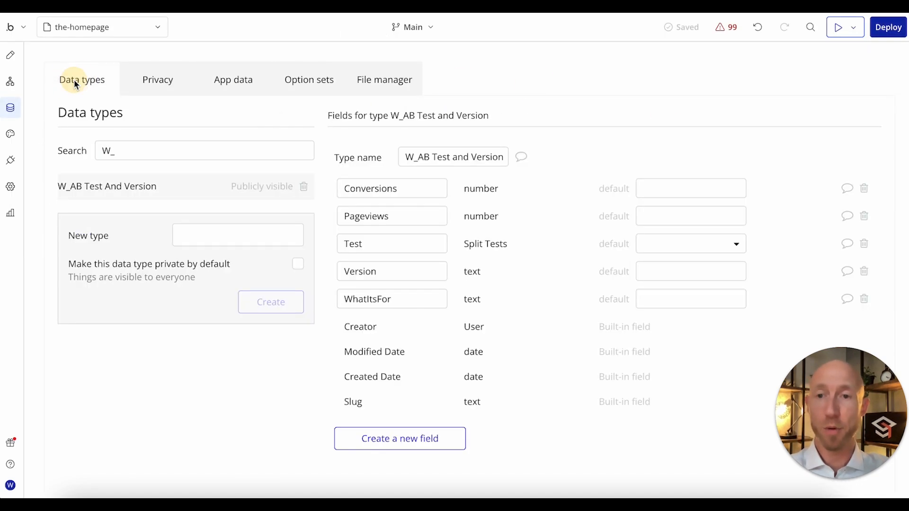
click(237, 234)
text(W_)
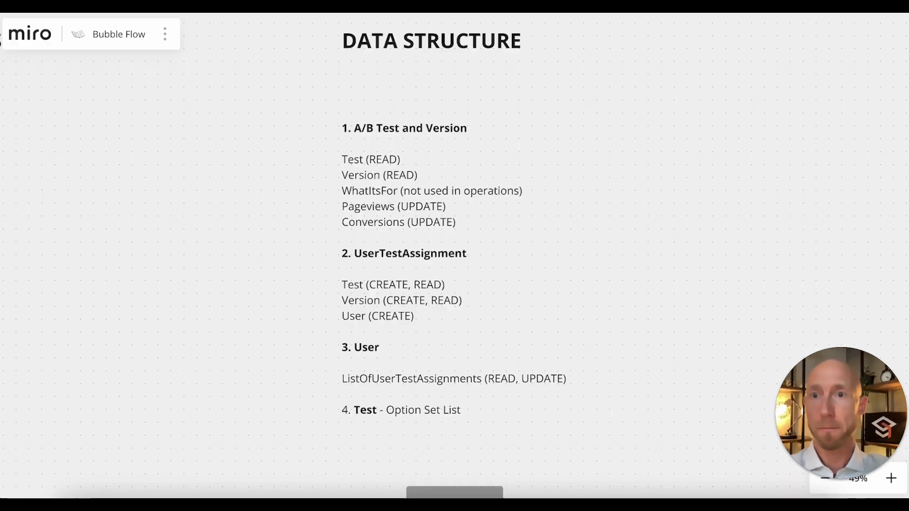
double_click(413, 255)
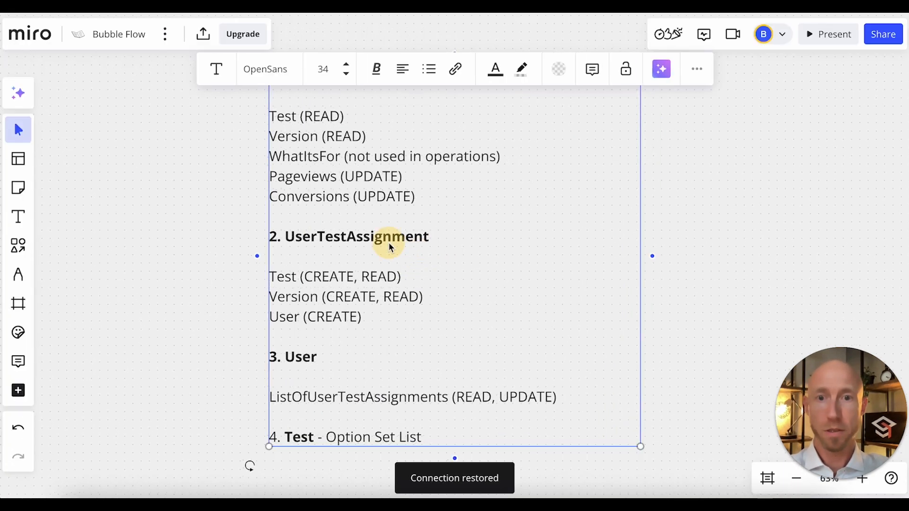
double_click(389, 238)
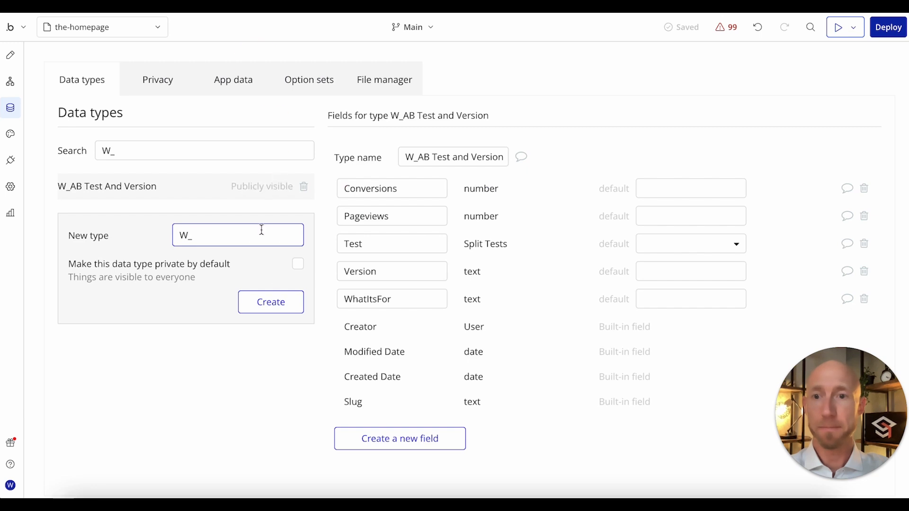
text(UserTestAssignment)
click(269, 301)
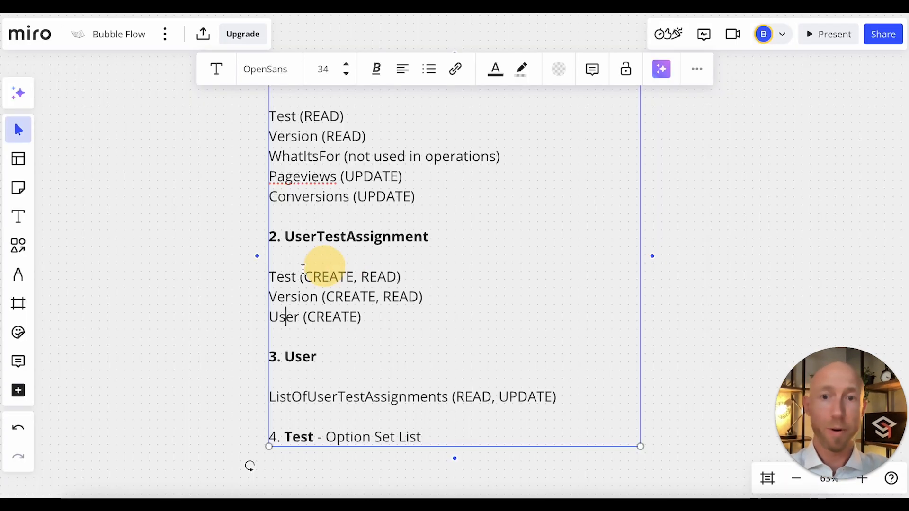
Step: Add the fields Test (Split Tests), User (User) and Version (text) to W_UserTestAssignment, and check the default options for Test
click(285, 316)
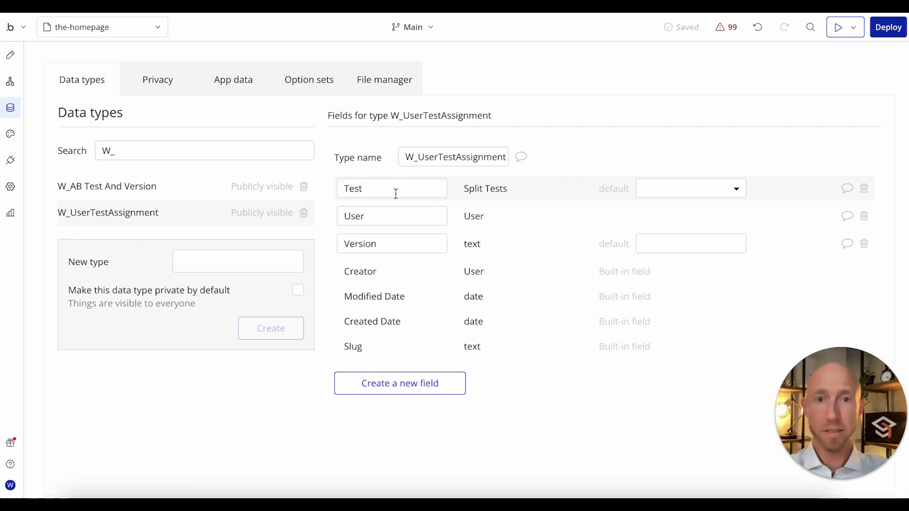
click(641, 199)
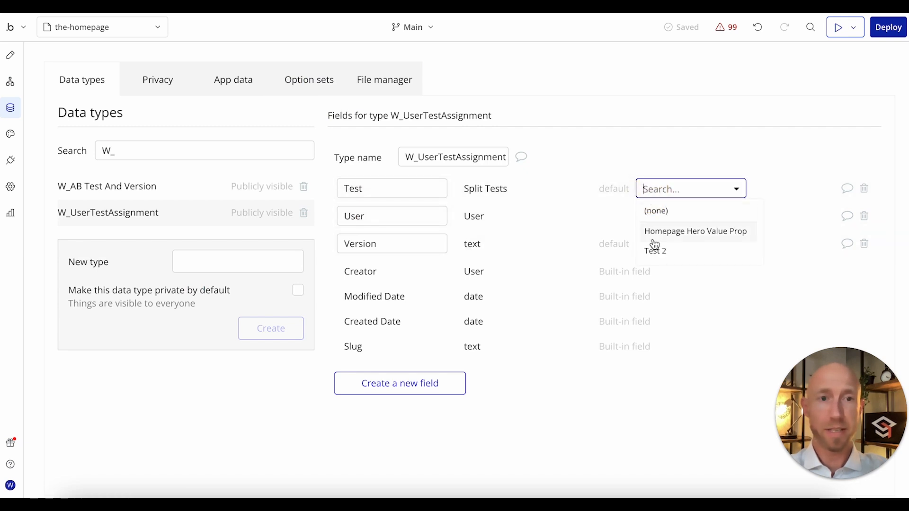
click(573, 190)
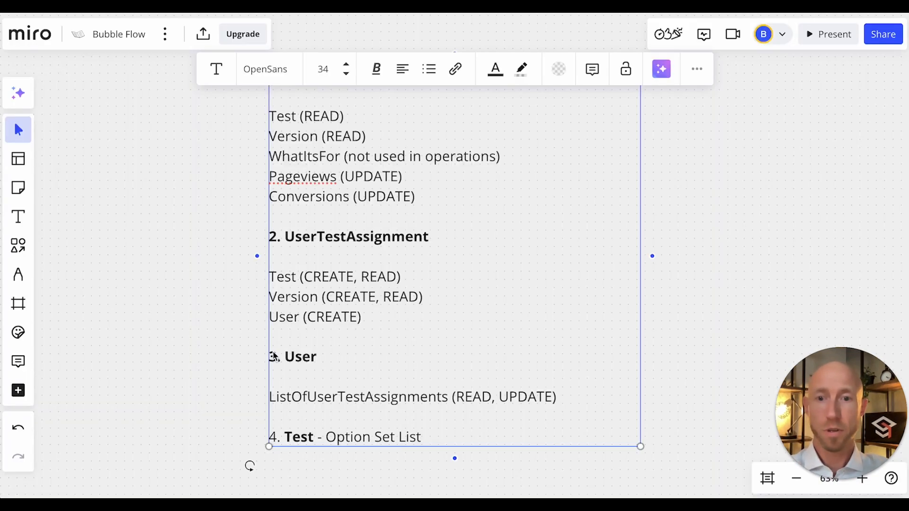
Step: Add a list field ListOfUserTestAssignment of type W_UserTestAssignment to the User data type, and open the app data
click(369, 241)
double_click(368, 239)
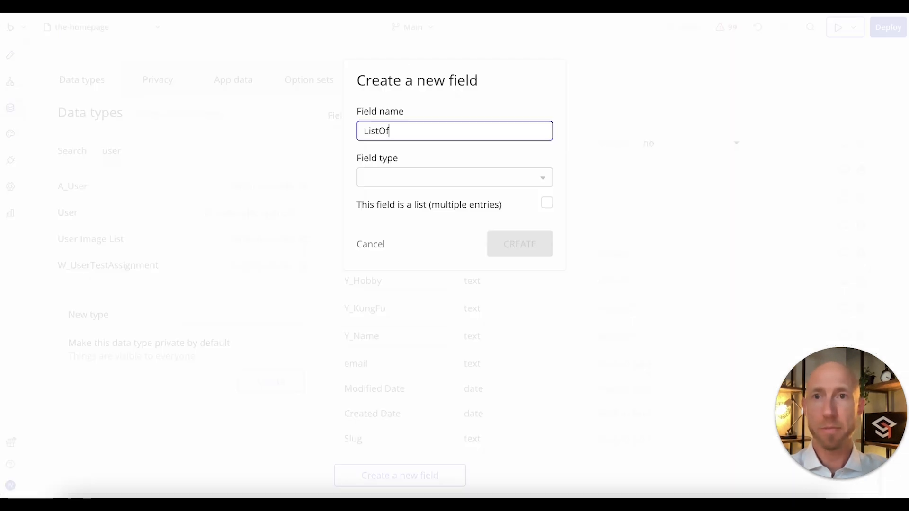
text(UserTestAssignment)
click(422, 184)
text(UserTestAssignment)
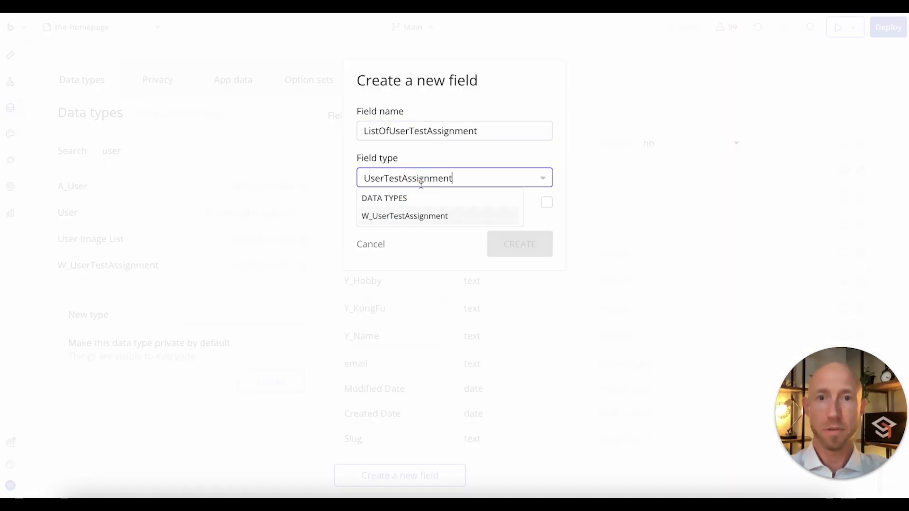
click(431, 219)
click(545, 203)
click(520, 253)
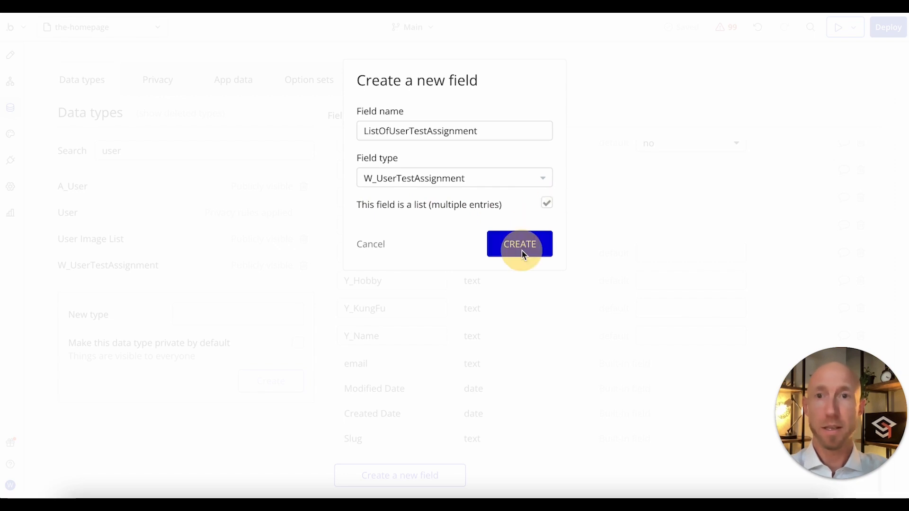
click(232, 82)
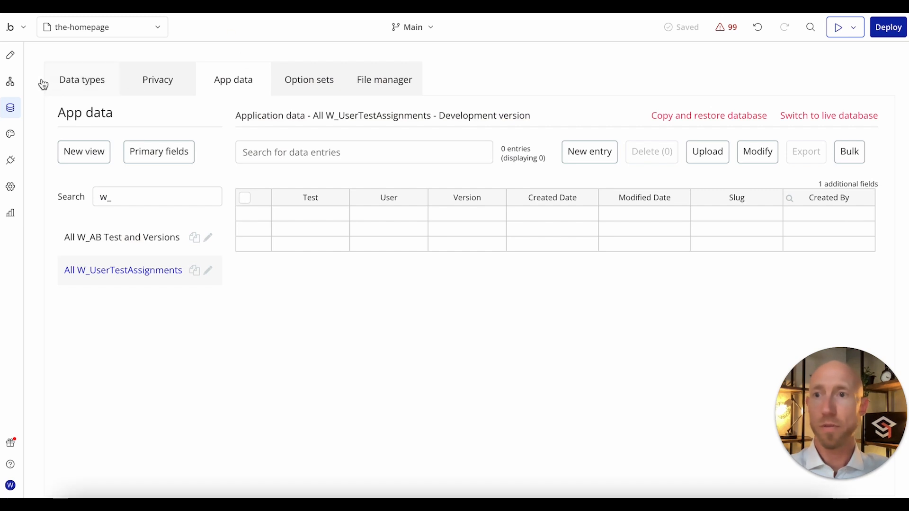
Step: Set the type of content of the G - Left Column group on the homepage to W_AB Test and Version
click(10, 55)
click(411, 241)
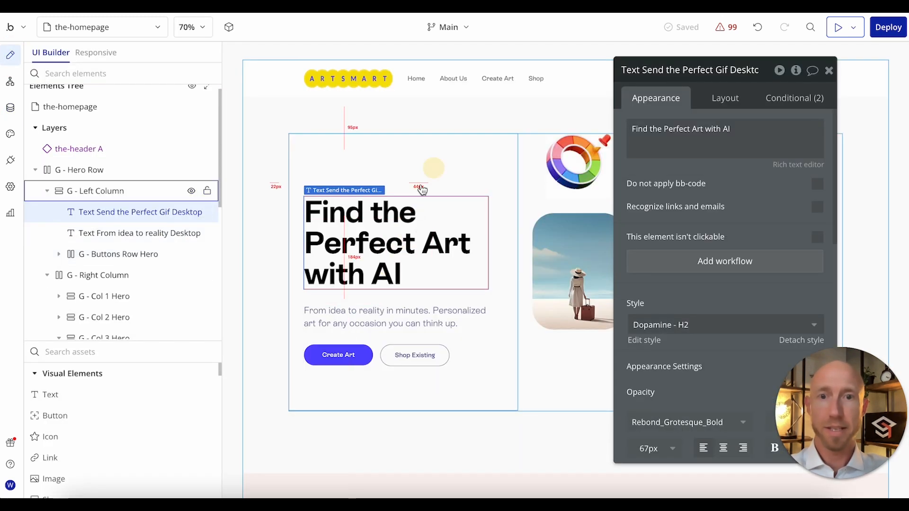
click(463, 170)
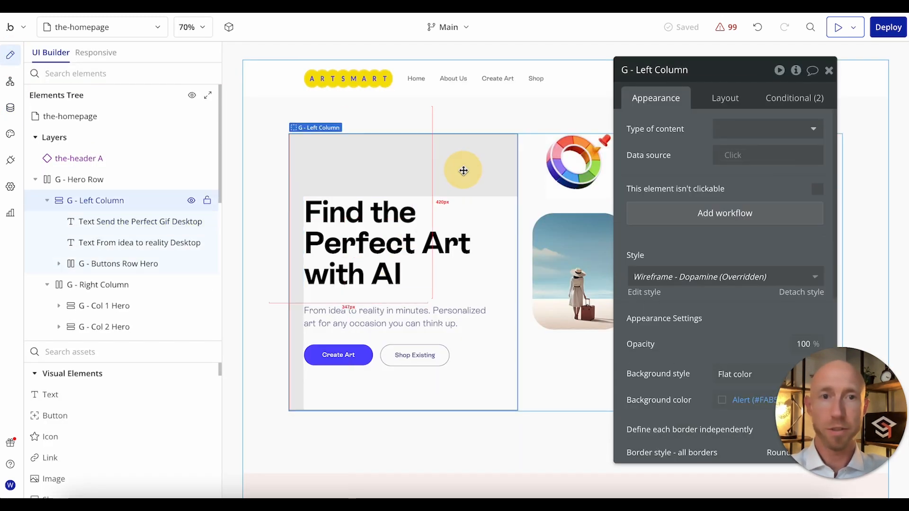
click(747, 127)
text(w_)
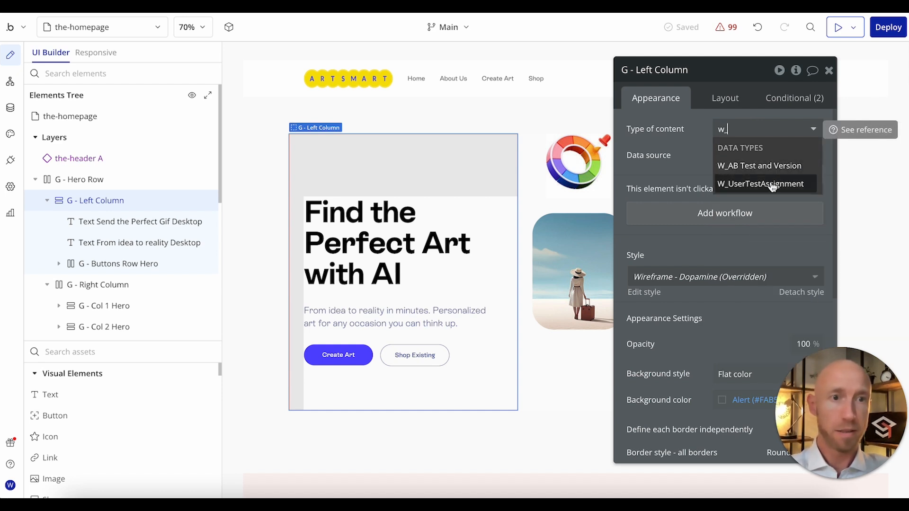
click(767, 165)
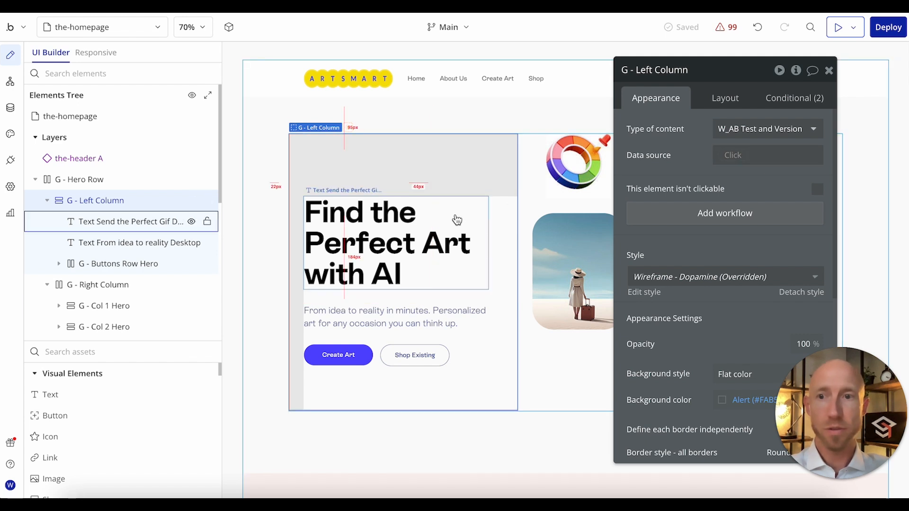
Step: Define a condition on the hero headline text: when Parent group's W_AB Test and Version's Version is B
click(455, 222)
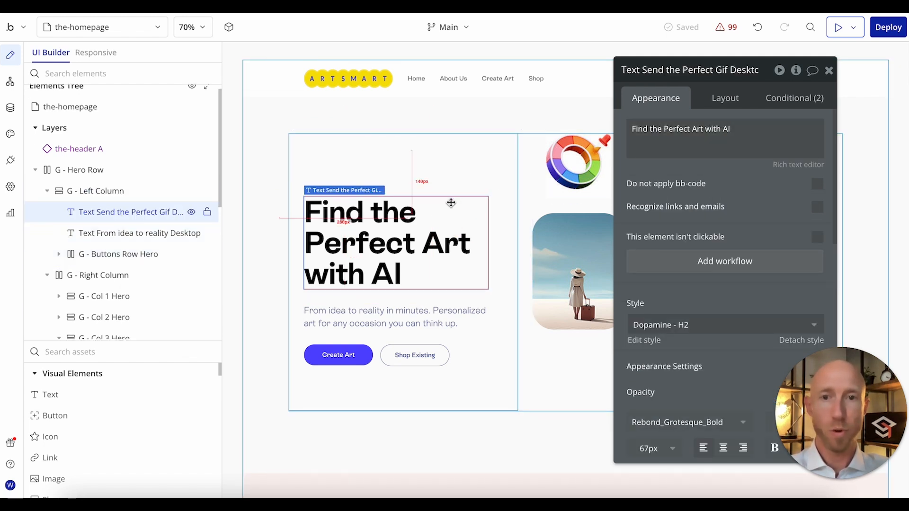
triple_click(670, 141)
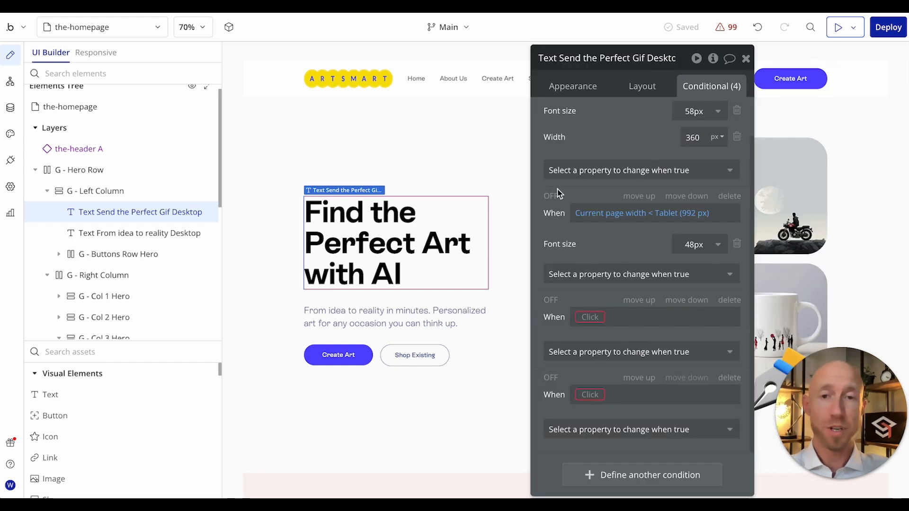
click(590, 318)
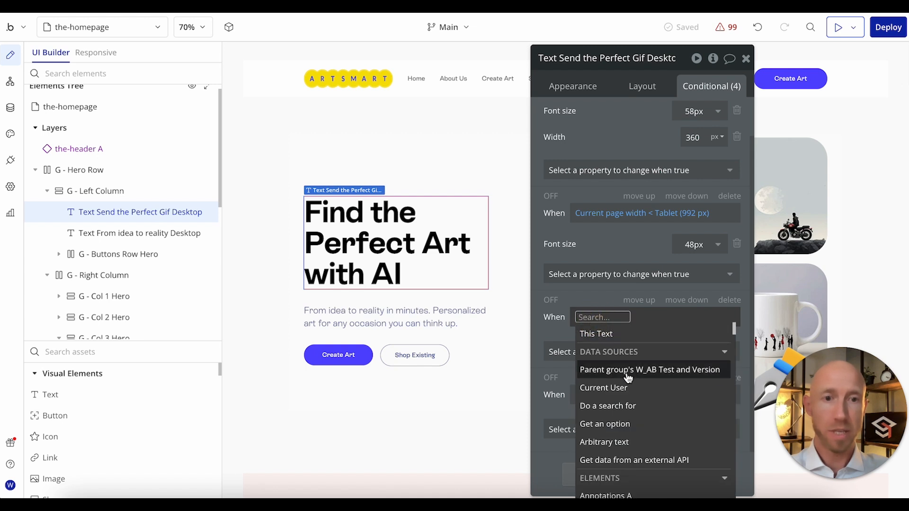
click(627, 372)
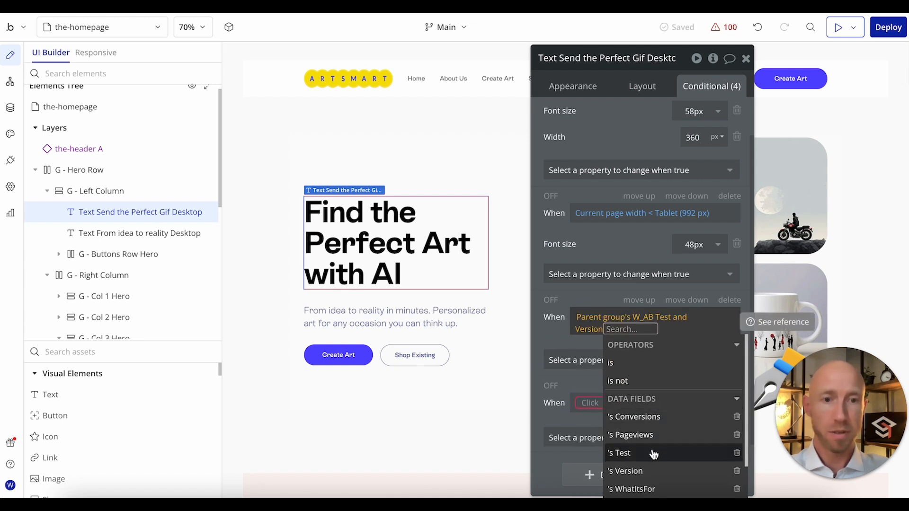
click(648, 471)
click(636, 368)
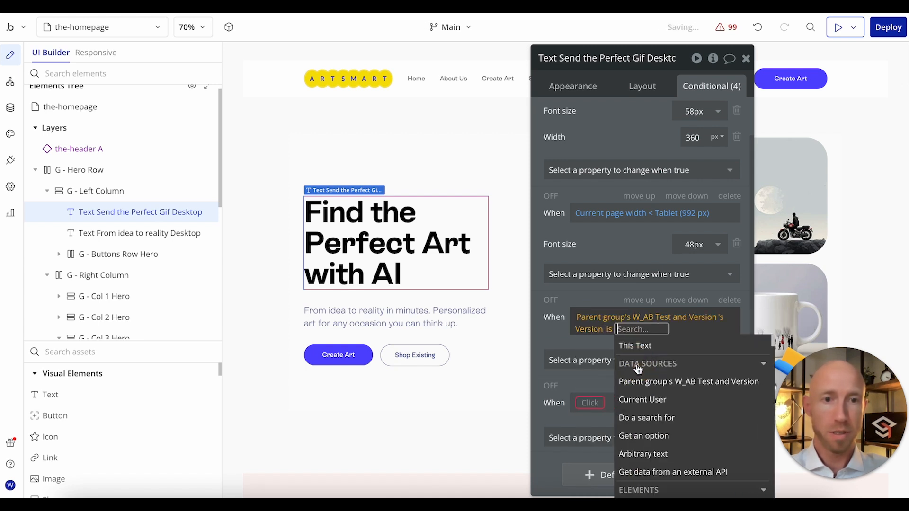
text(B)
click(622, 242)
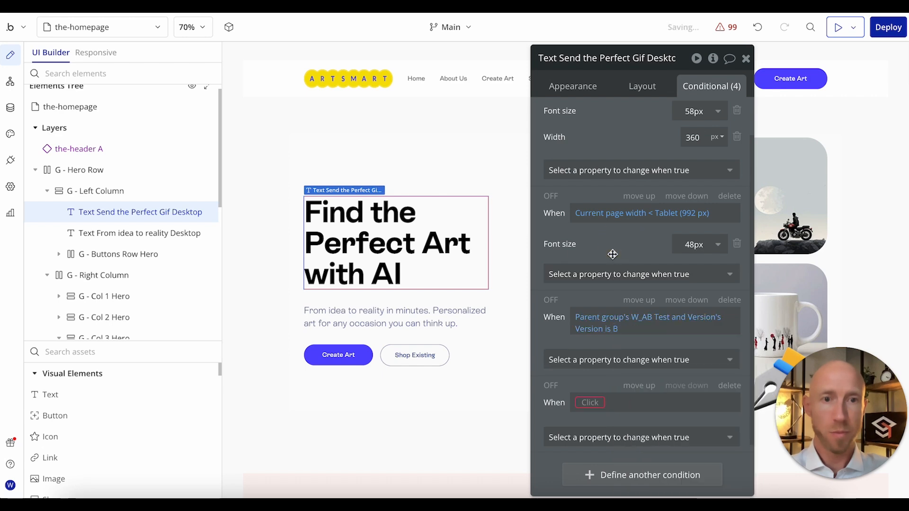
Step: Make the version B condition change the headline's text to "Create Custom Art with AI", copied from the spreadsheet
drag(612, 254, 624, 191)
click(619, 296)
click(589, 355)
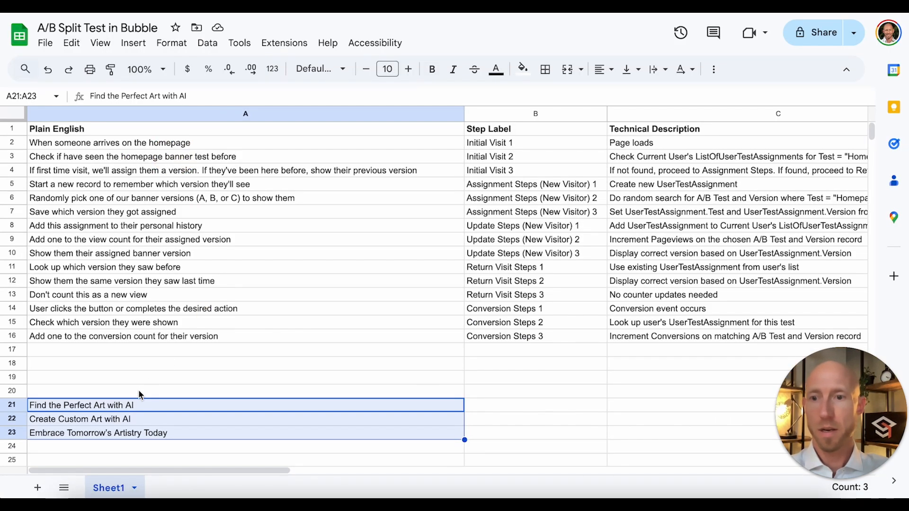
click(118, 419)
key(ctrl+c)
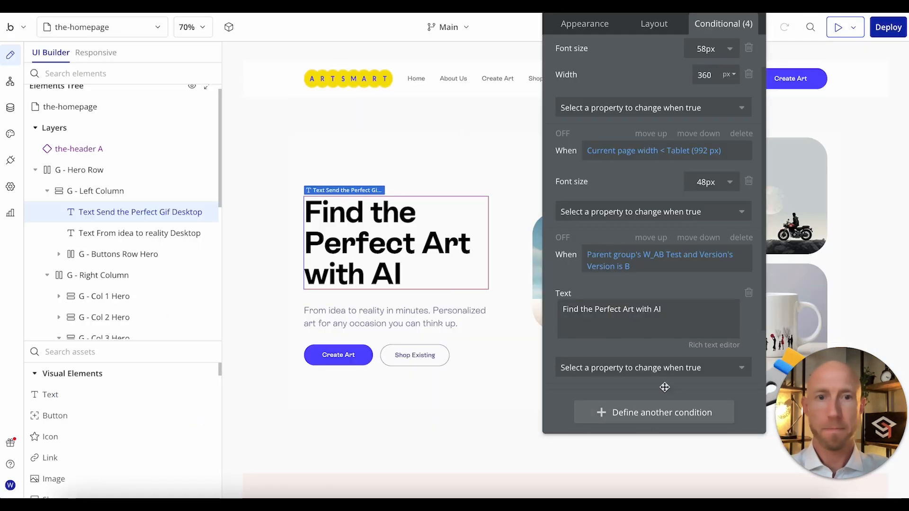
click(659, 306)
key(ctrl+a)
key(ctrl+v)
Step: Copy the version B expression into the headline's empty condition and change it to Version is C
right_click(617, 259)
click(705, 223)
click(657, 411)
right_click(607, 334)
click(686, 314)
click(627, 344)
text(C)
key(Return)
Step: Make the version C condition change the headline's text to "Embrace Tomorrow's Artistry Today", copied from the A/B Split Test in Bubble sheet
click(596, 307)
click(592, 366)
text(text)
click(577, 406)
scroll(616, 377, down, 3)
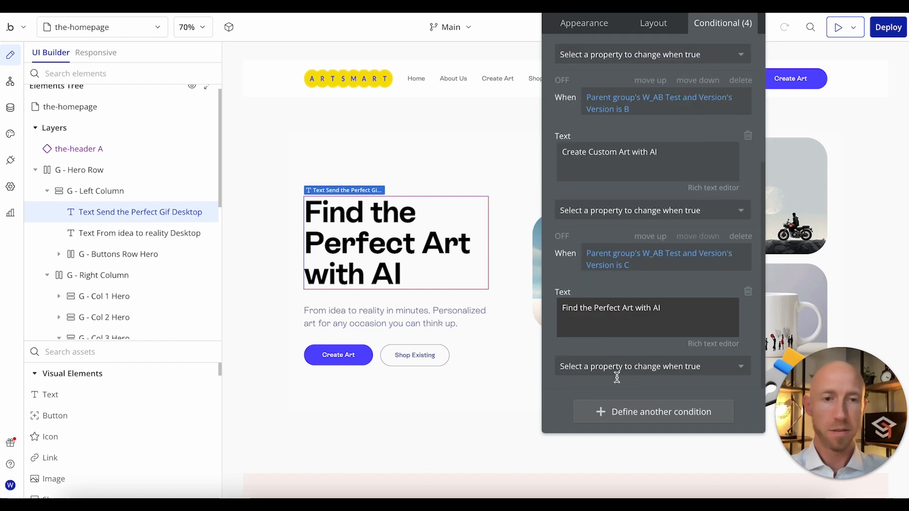
click(417, 4)
triple_click(182, 438)
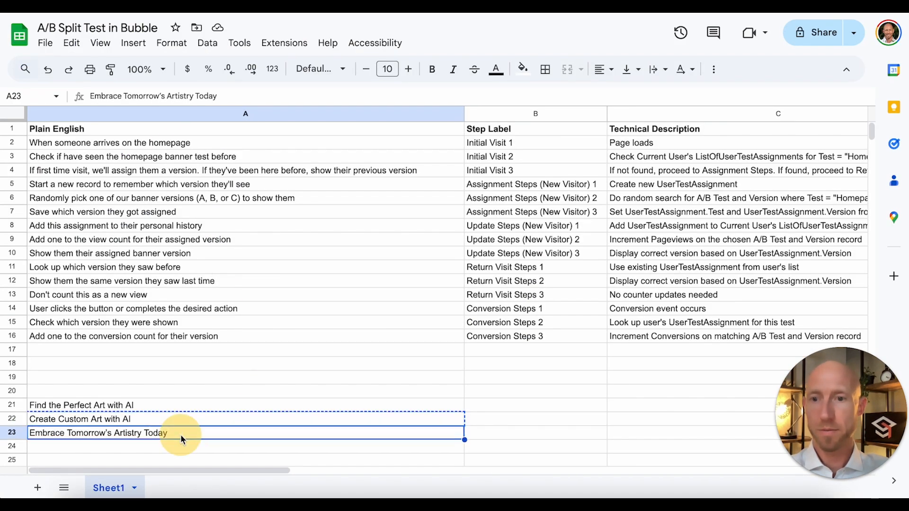
click(246, 4)
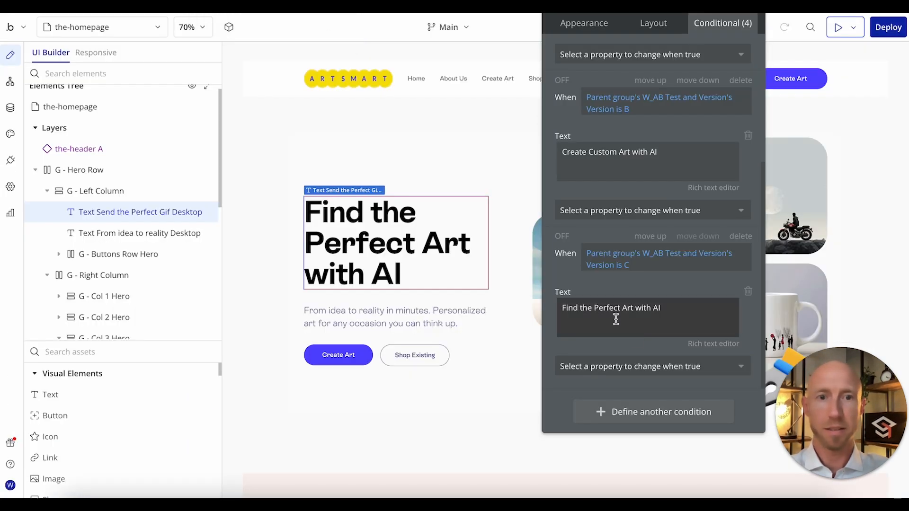
triple_click(626, 308)
key(super+v)
click(661, 297)
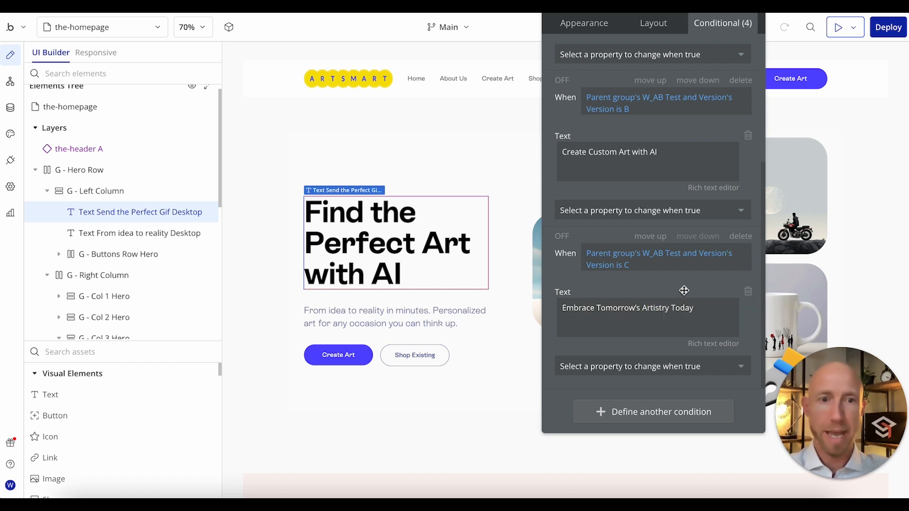
Step: Review the headline's version conditions, the G - Left Column group's content type and data source, and the headline's default text
drag(682, 290, 657, 347)
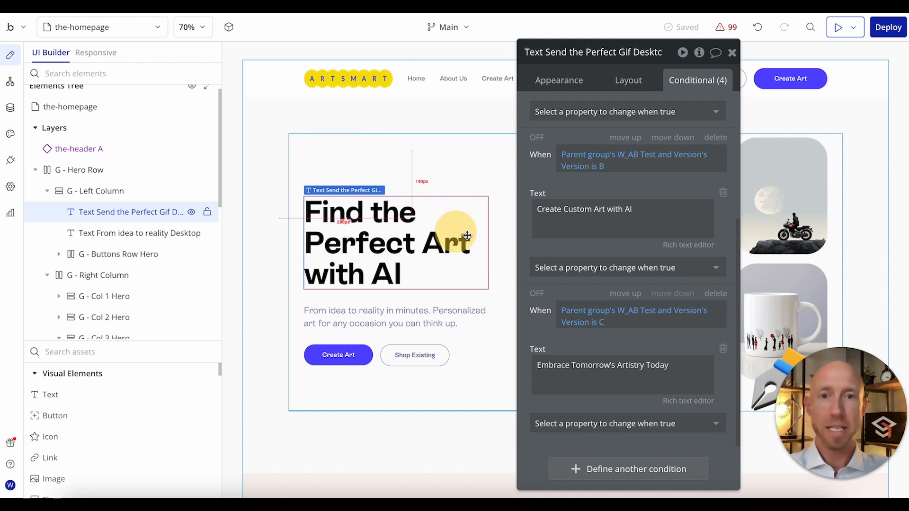
click(493, 267)
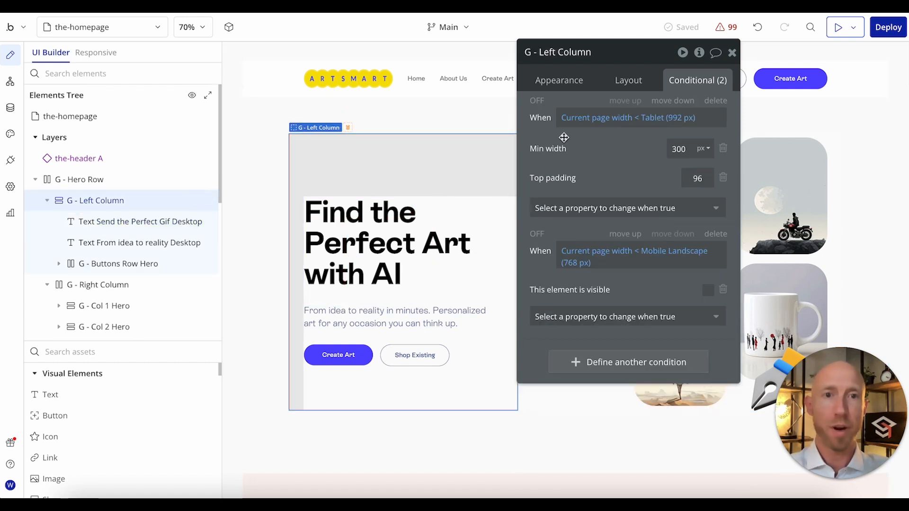
click(574, 88)
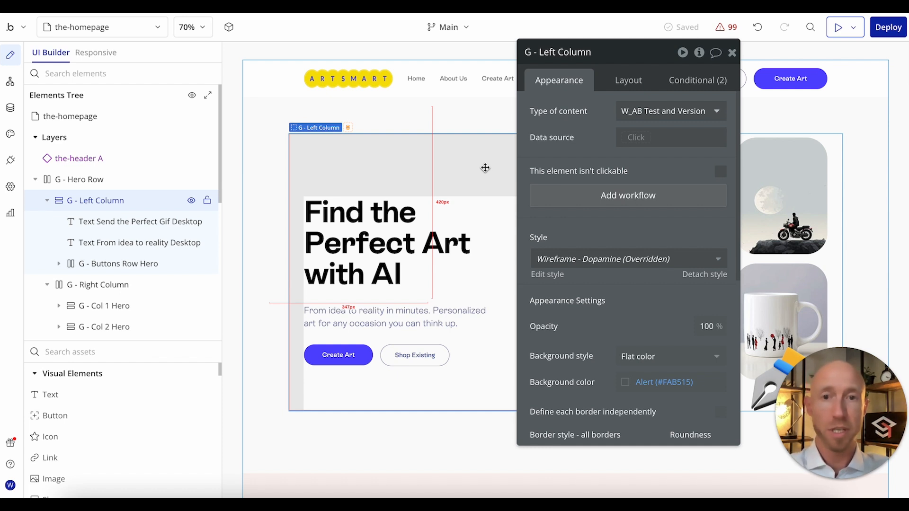
click(480, 201)
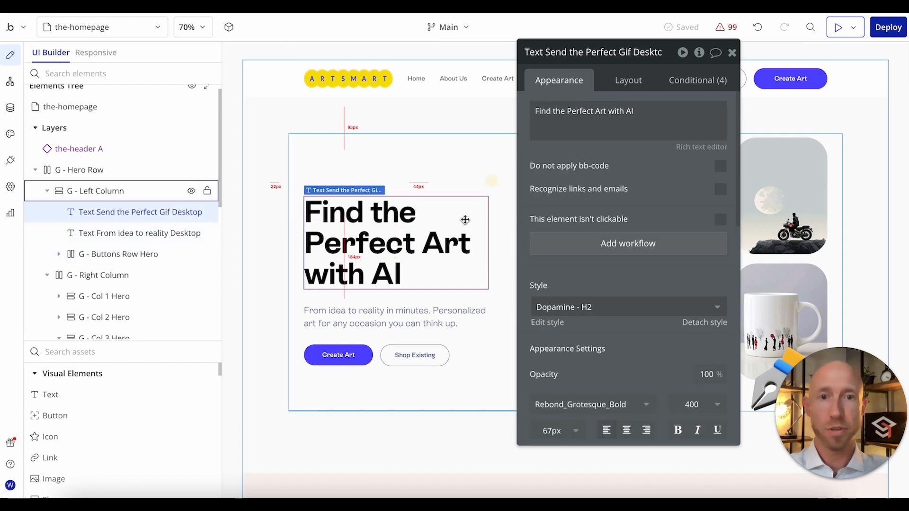
Step: Add a "Display data in a group/popup" action to the homepage's gray, unconditional Page is loaded workflow
click(463, 177)
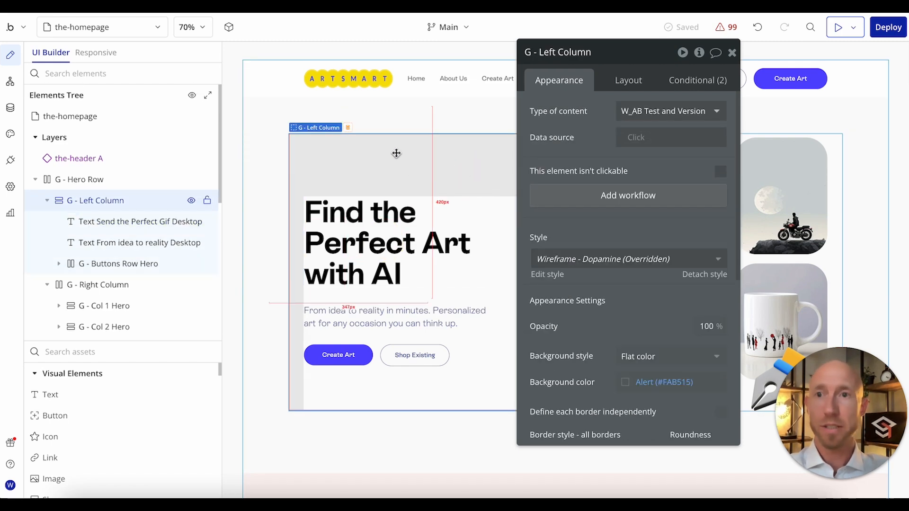
click(10, 82)
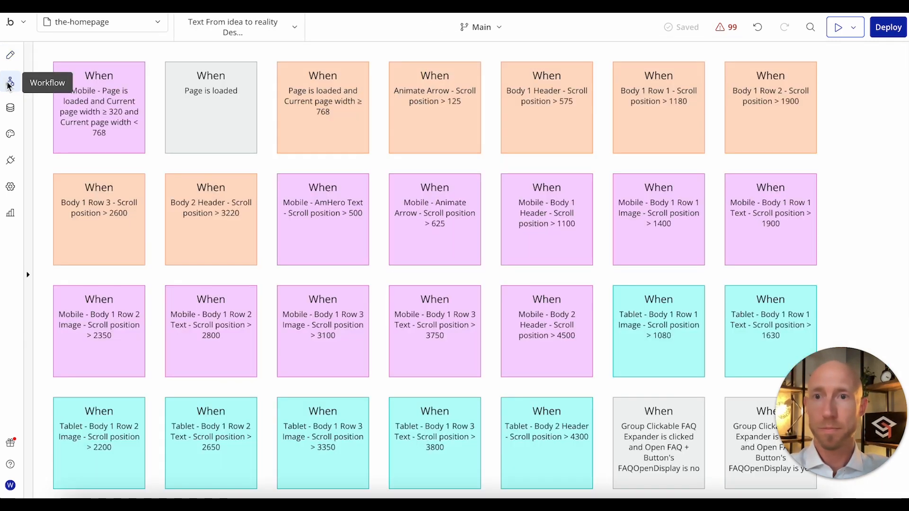
click(207, 115)
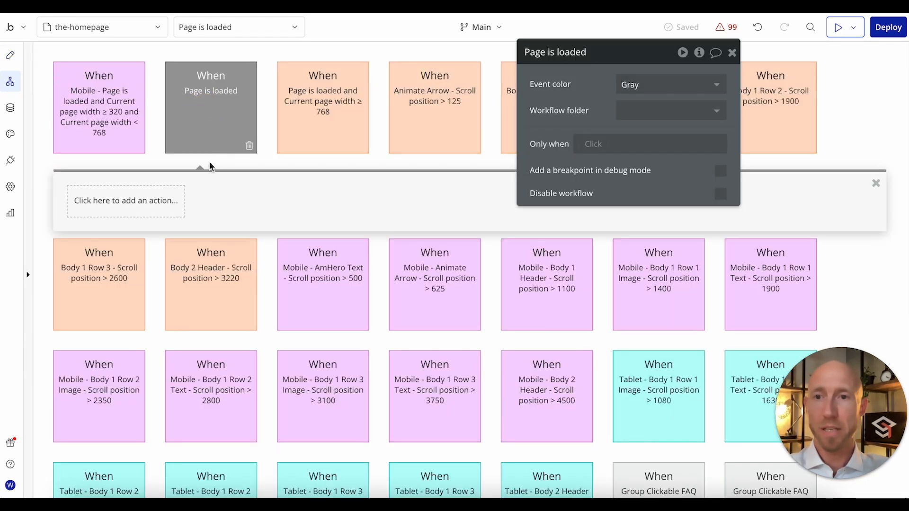
click(154, 200)
text(display)
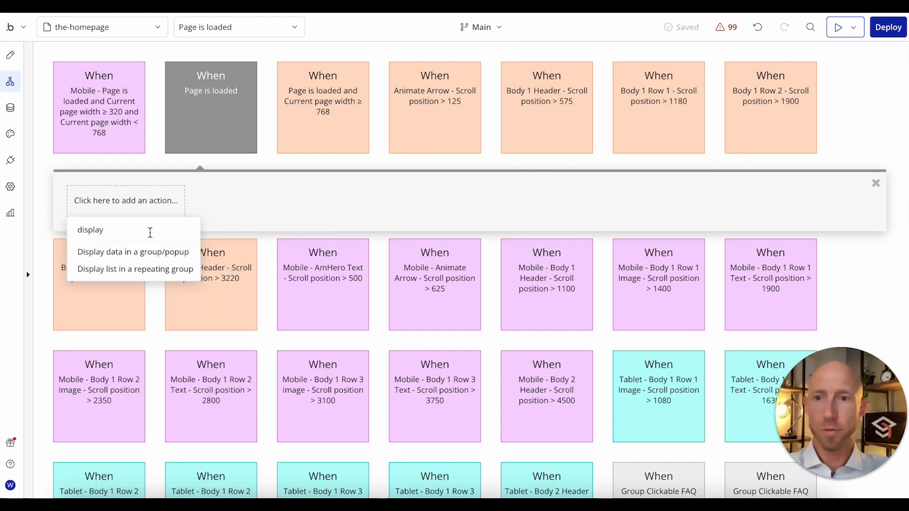
click(151, 261)
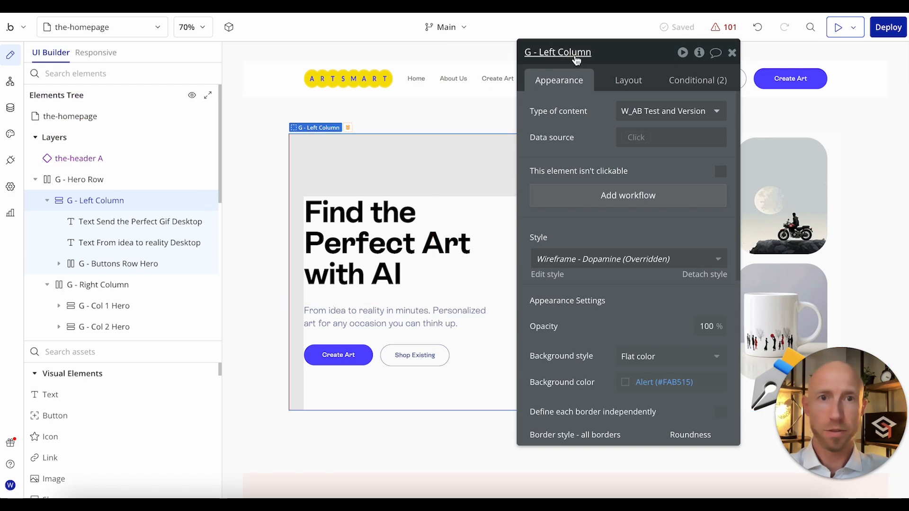
Step: Rename the G - Left Column group on the homepage as "G - Left Column Hero"
double_click(574, 53)
key(Right)
text(Hero)
key(Return)
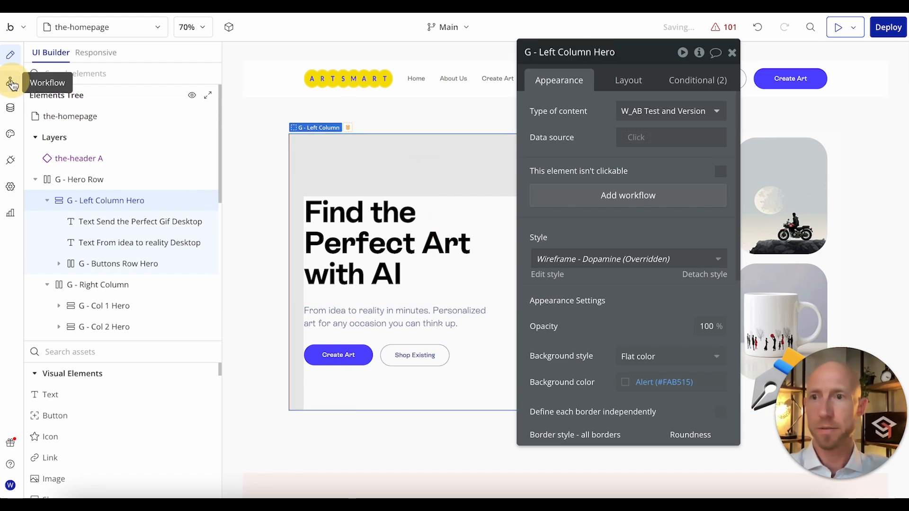
Step: Set the Display data action's element to G - Left Column Hero
click(12, 83)
click(683, 89)
text(G - Left Column Hero)
click(672, 106)
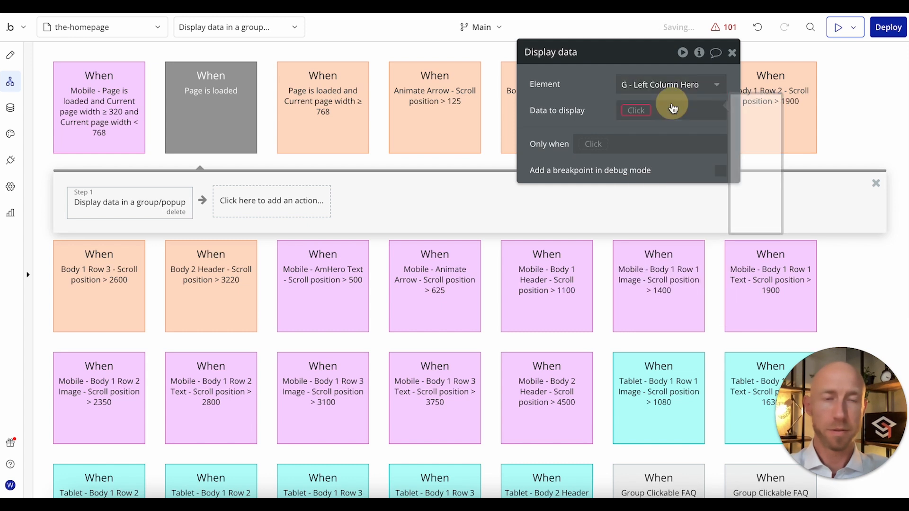
Step: Make the action's data to display a search for the W_AB Test and Version type
click(639, 110)
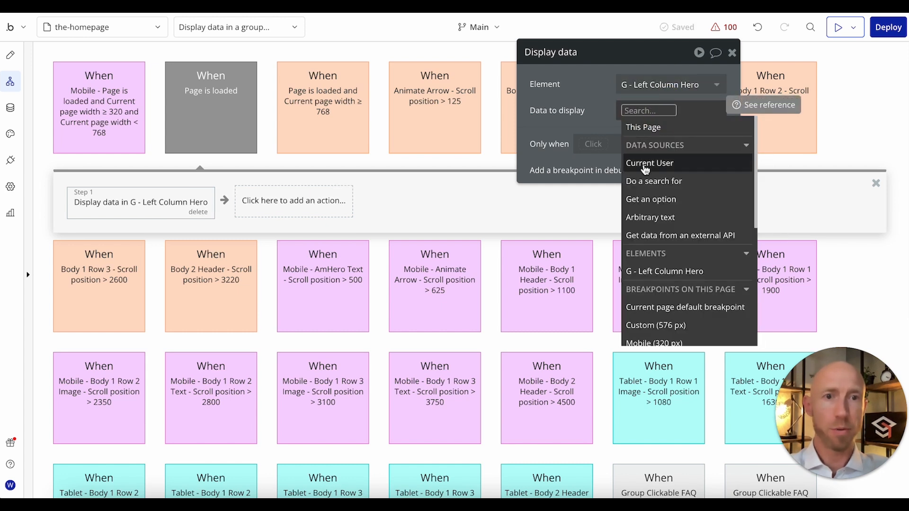
click(634, 181)
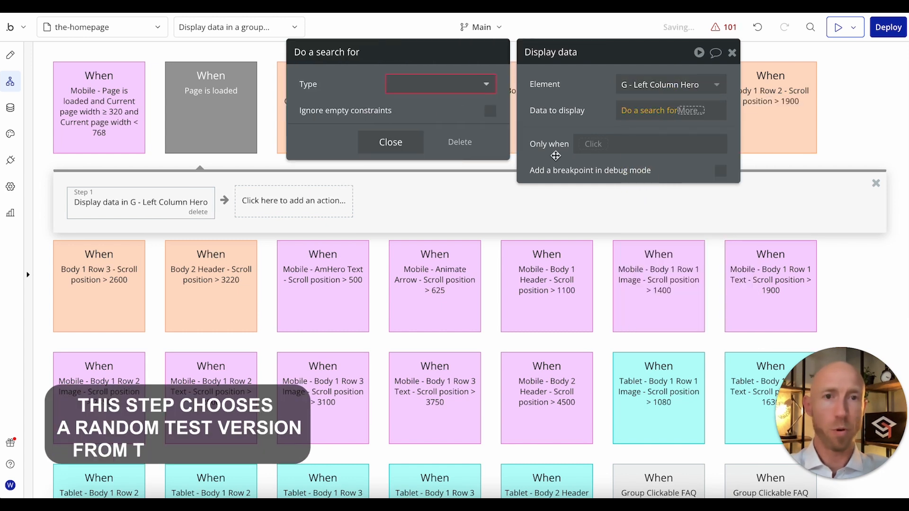
click(452, 95)
text(ab)
click(428, 120)
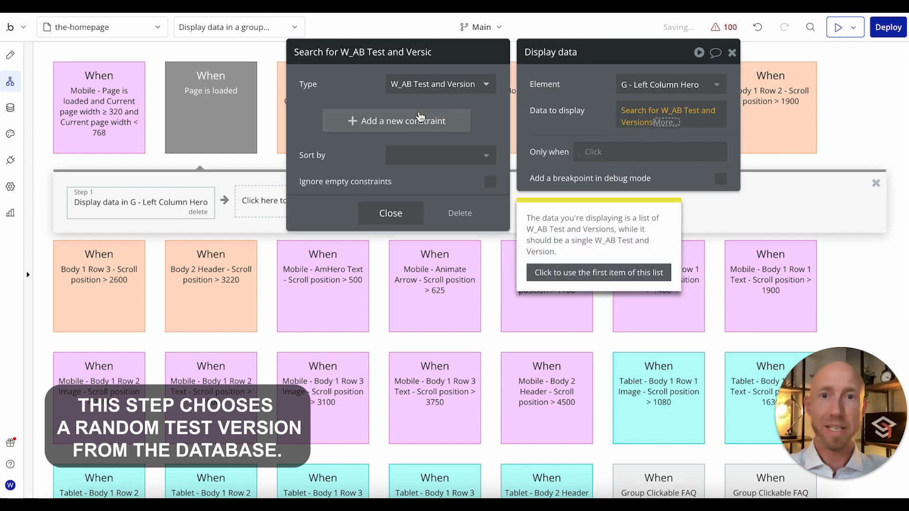
Step: Constrain the W_AB Test and Version search to Test = Homepage Hero Value Prop
click(405, 122)
click(318, 115)
text(test)
click(315, 133)
click(331, 115)
click(333, 124)
click(349, 118)
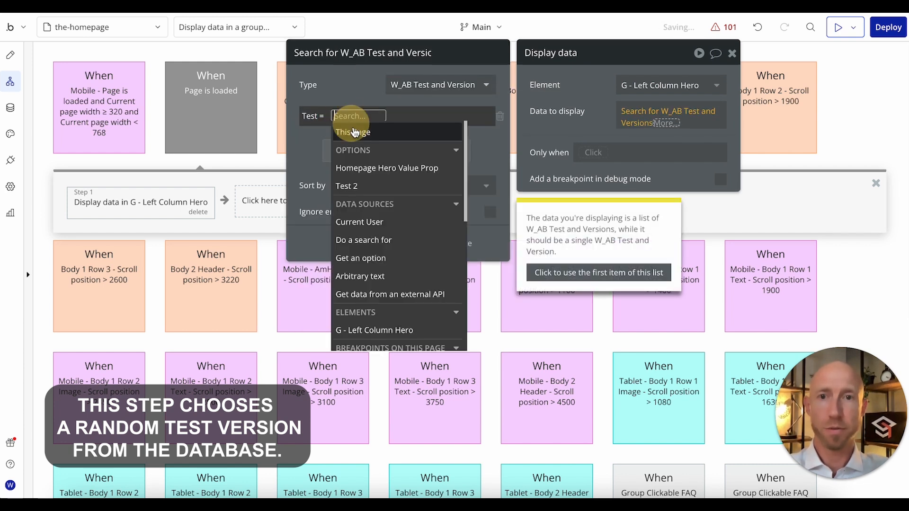
click(368, 168)
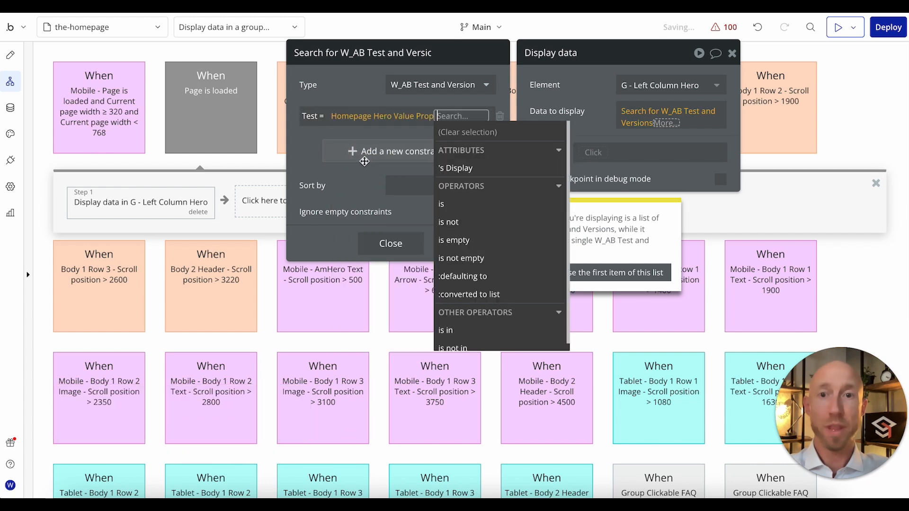
click(305, 156)
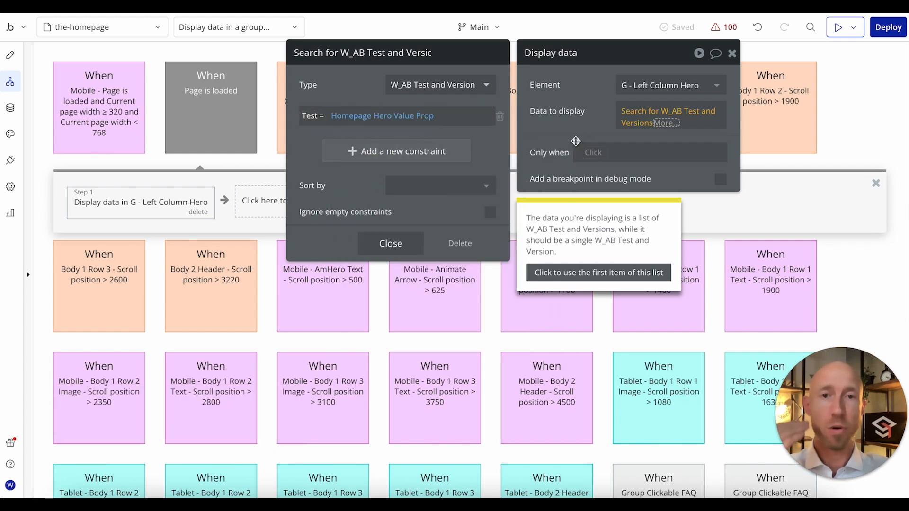
Step: Extend the data to display expression with :random item so a single test version is returned
click(617, 121)
click(667, 122)
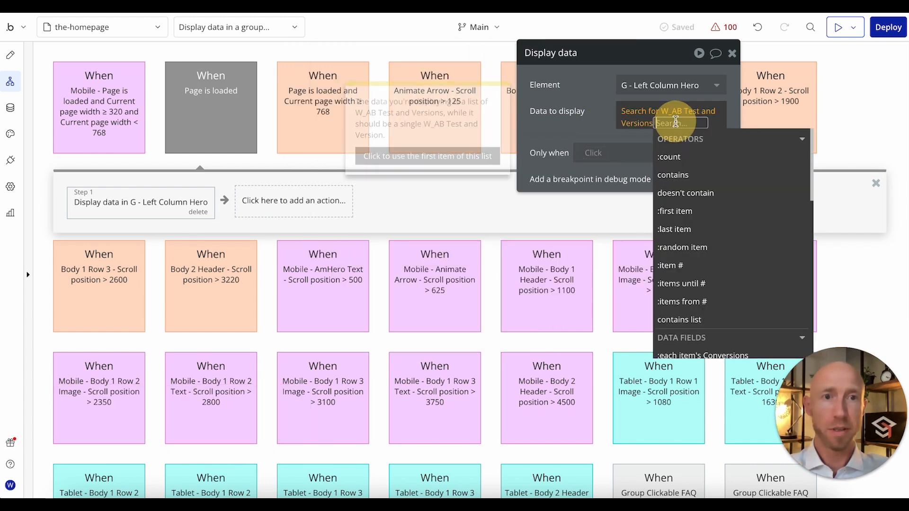
click(682, 247)
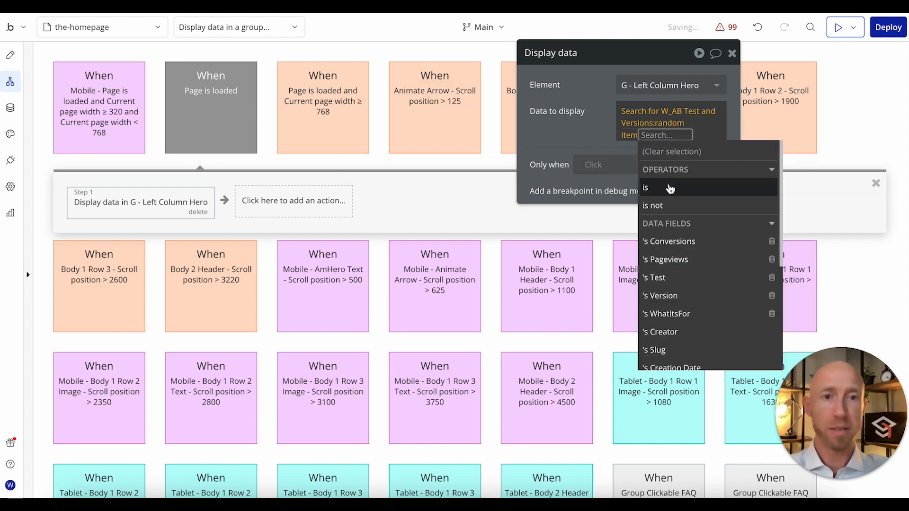
click(591, 132)
click(677, 125)
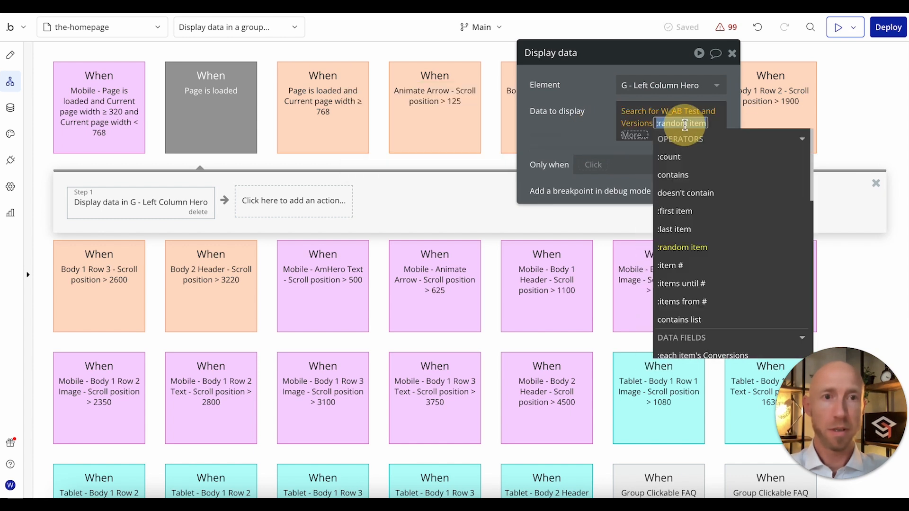
click(634, 136)
text(sor)
key(BackSpace)
key(BackSpace)
key(BackSpace)
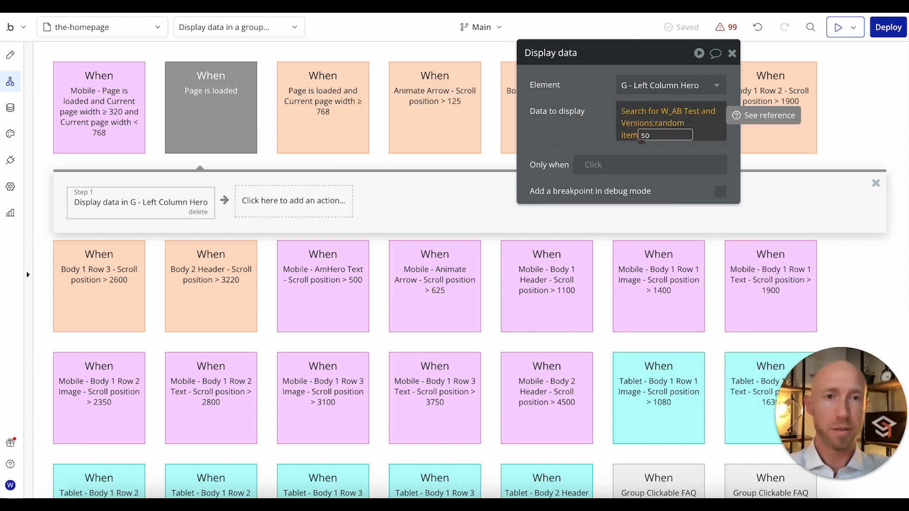
click(627, 135)
click(633, 128)
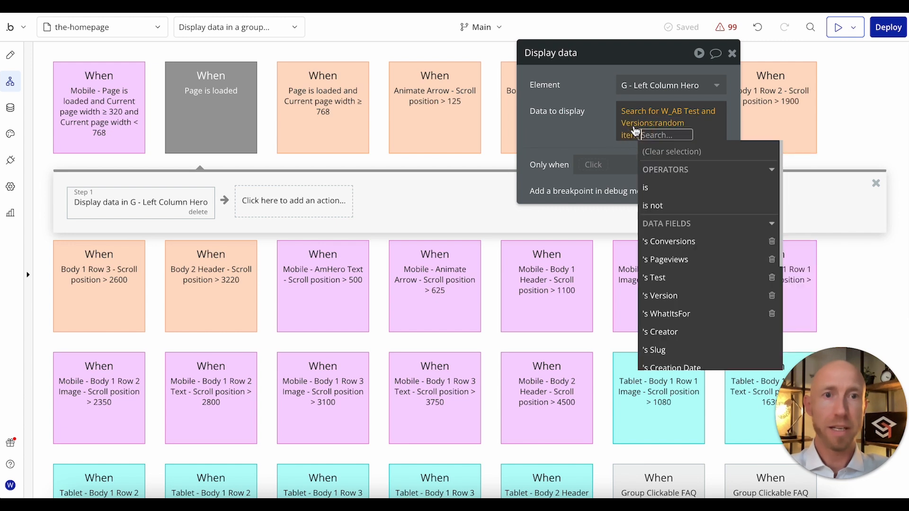
Step: Set the W_AB Test and Version search to Random sorting
click(640, 99)
click(639, 113)
click(429, 187)
text(ran)
click(418, 226)
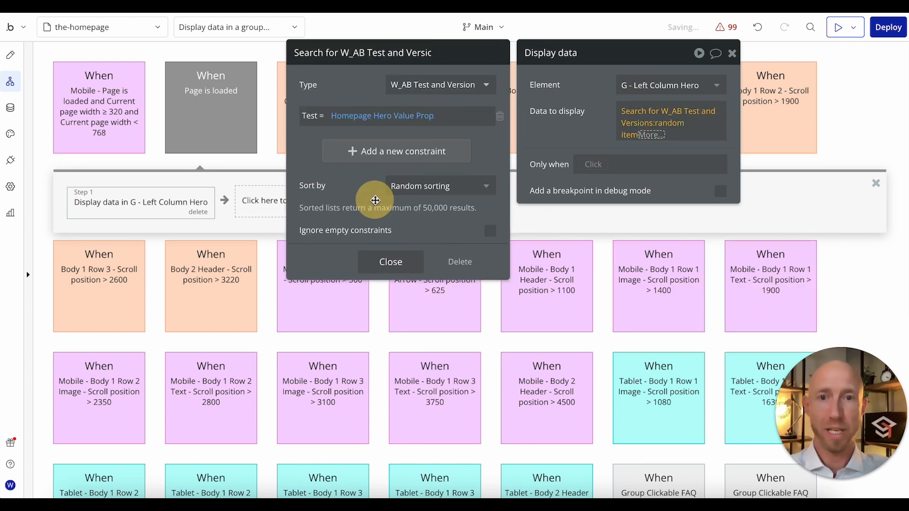
click(390, 262)
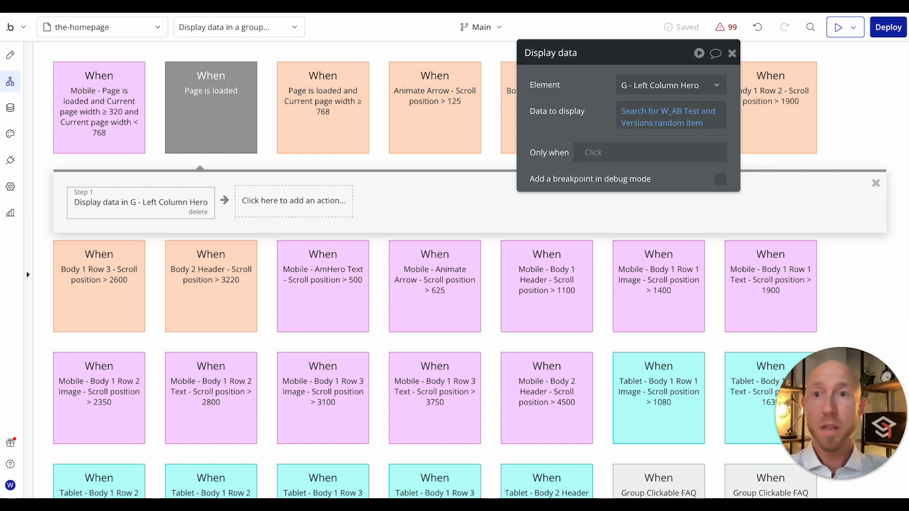
Step: Switch to the Miro board and examine which A/B Test and Version and UserTestAssignment fields are read, created or updated
key(ctrl+Tab)
scroll(493, 218, down, 1)
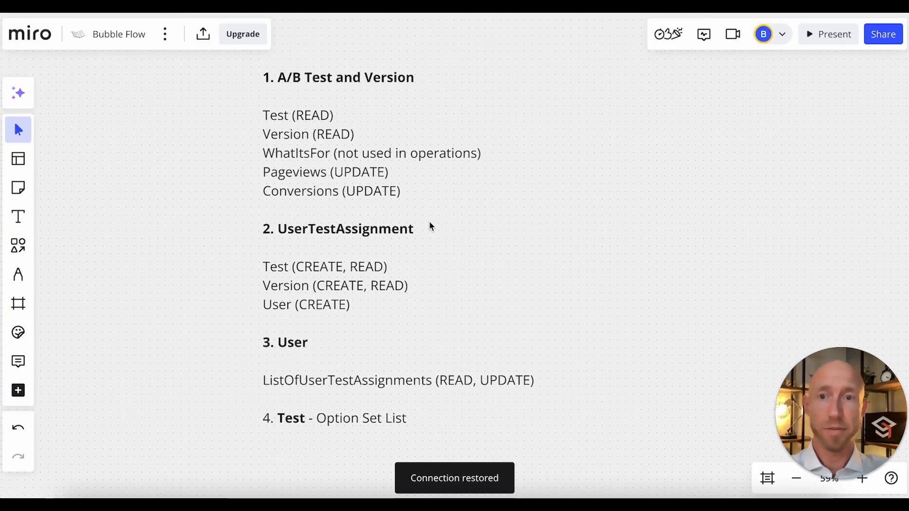
drag(252, 68, 503, 213)
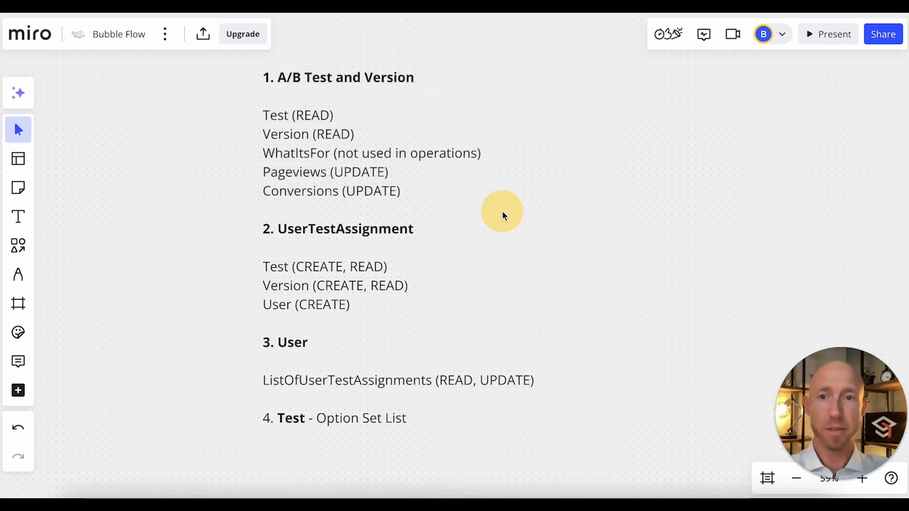
key(super+shift+4)
drag(243, 219, 460, 324)
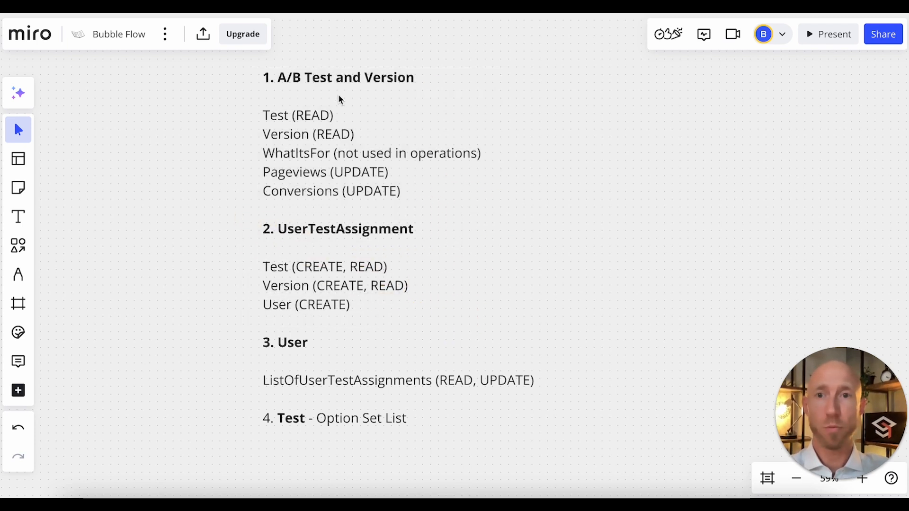
key(super+shift+4)
drag(253, 63, 504, 208)
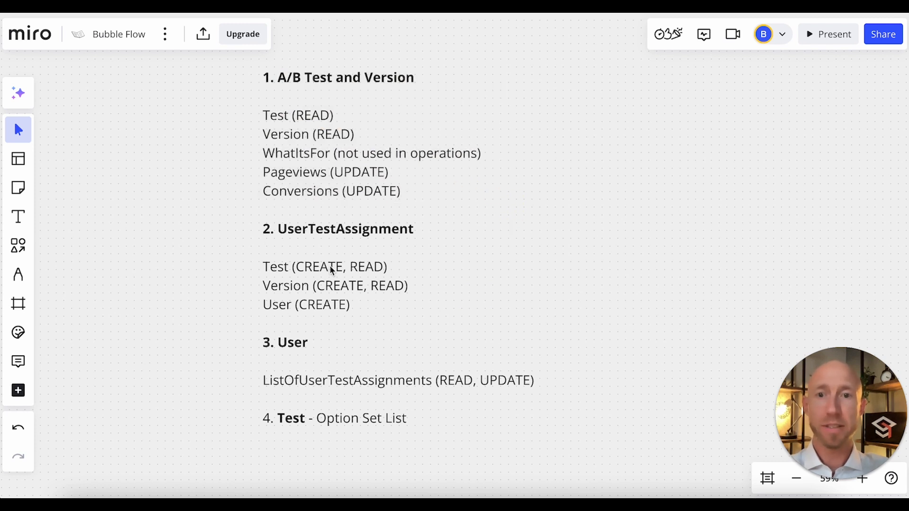
Step: Examine the board's flowchart from picking a random banner version to saving the assignment in the visitor's history
scroll(235, 195, left, 20)
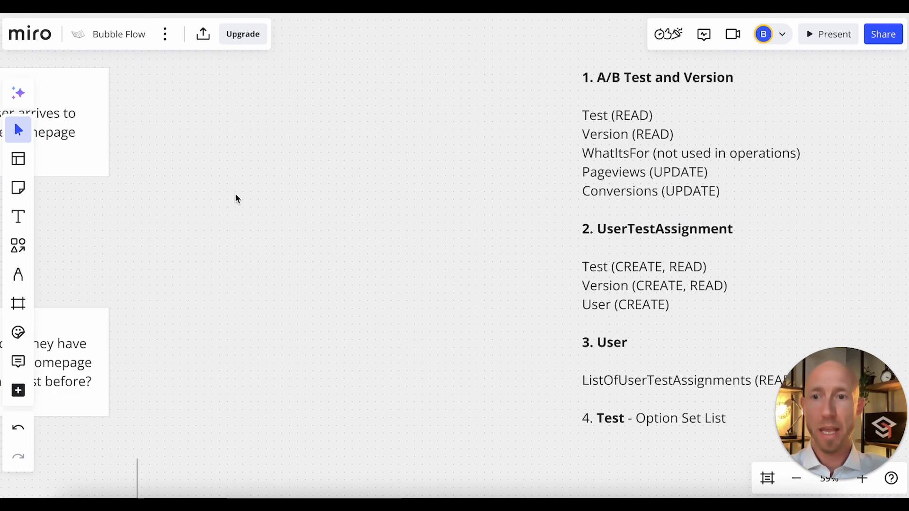
scroll(236, 195, down, 3)
scroll(236, 195, right, 4)
scroll(236, 197, down, 10)
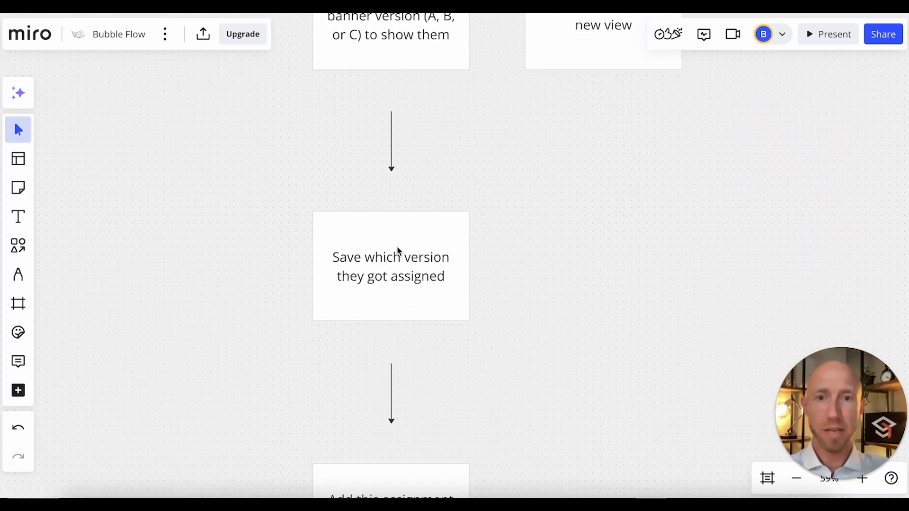
scroll(398, 251, down, 3)
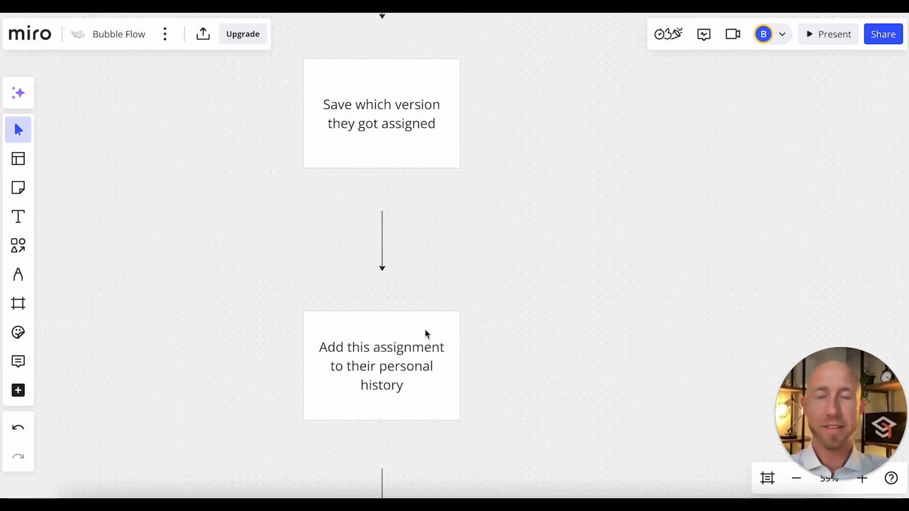
scroll(426, 334, up, 8)
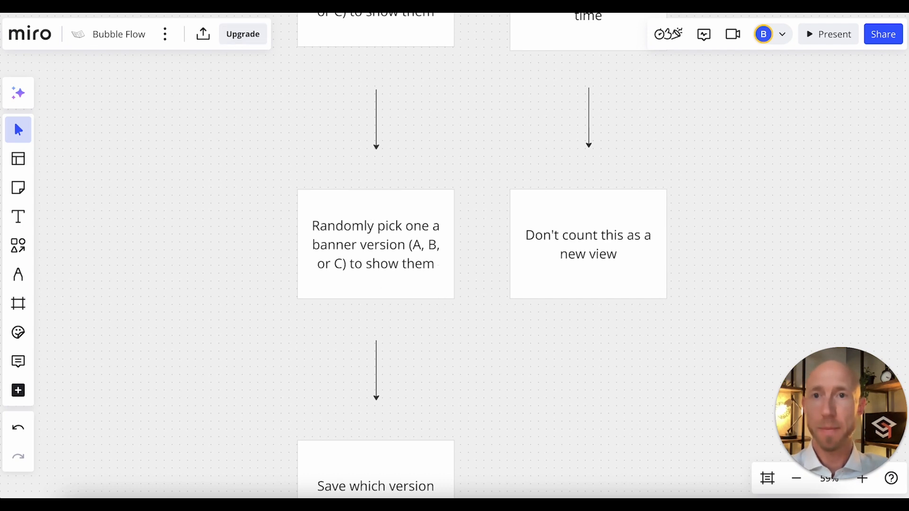
Step: Switch back to Bubble and add a "Create a new thing" action of type W_UserTestAssignment to the Page is loaded workflow
click(225, 13)
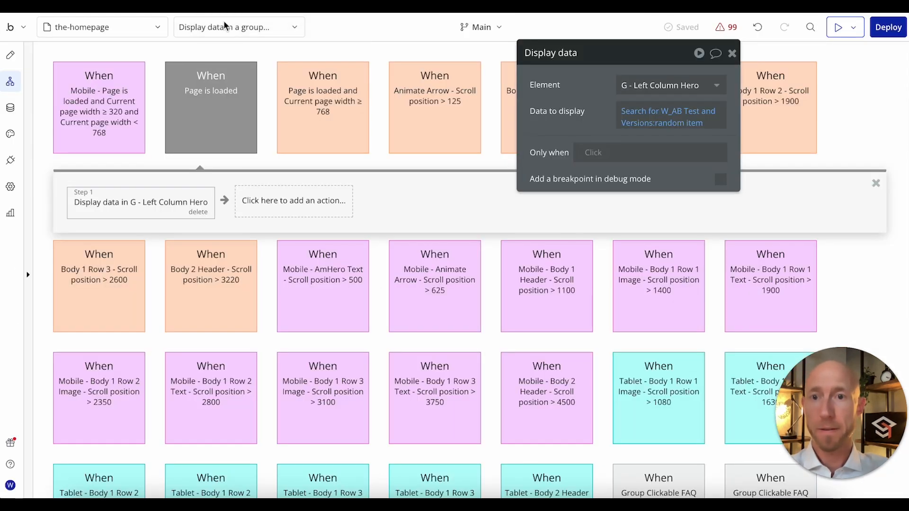
click(274, 214)
text(crea)
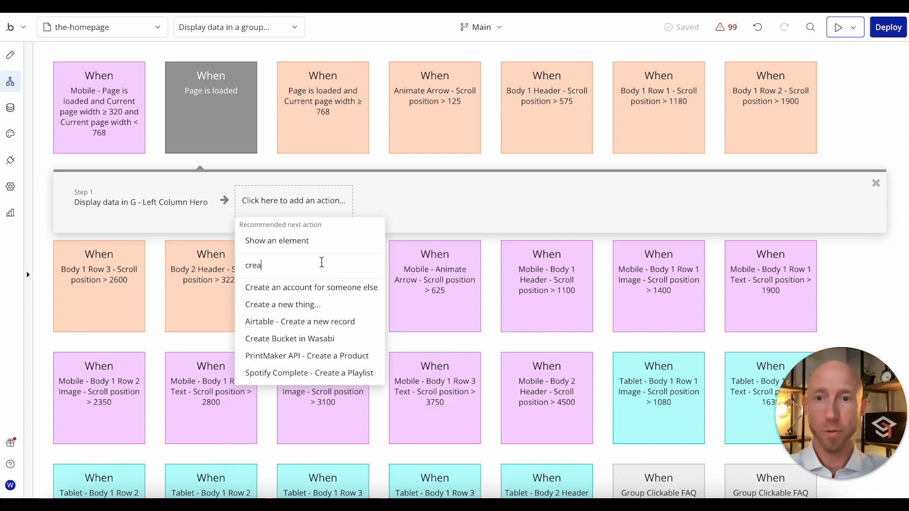
click(309, 311)
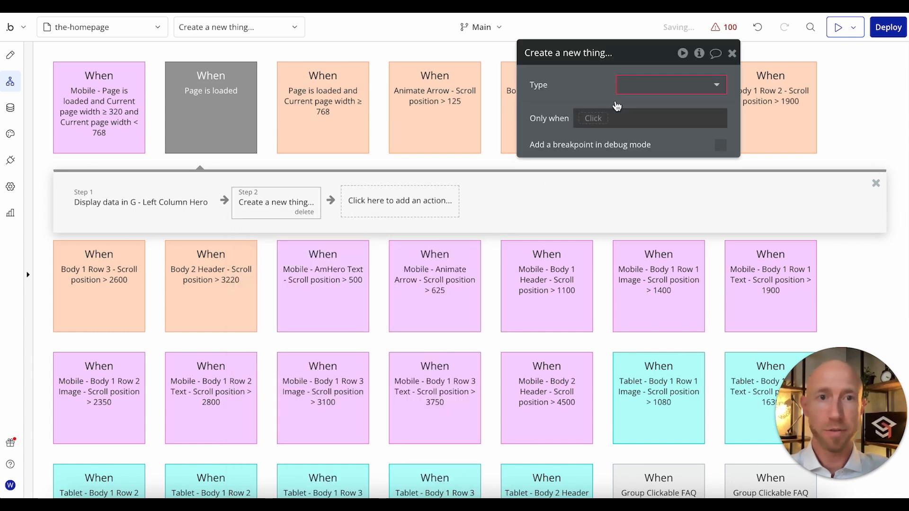
click(635, 87)
text(w)
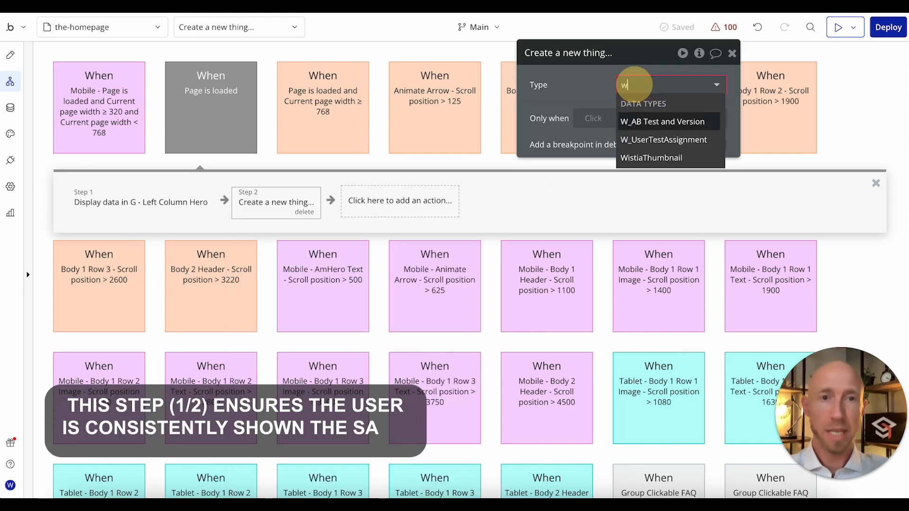
click(658, 139)
Step: Choose W_UserTestAssignment as the type and add all of its fields to the action, removing the blank entry
click(591, 122)
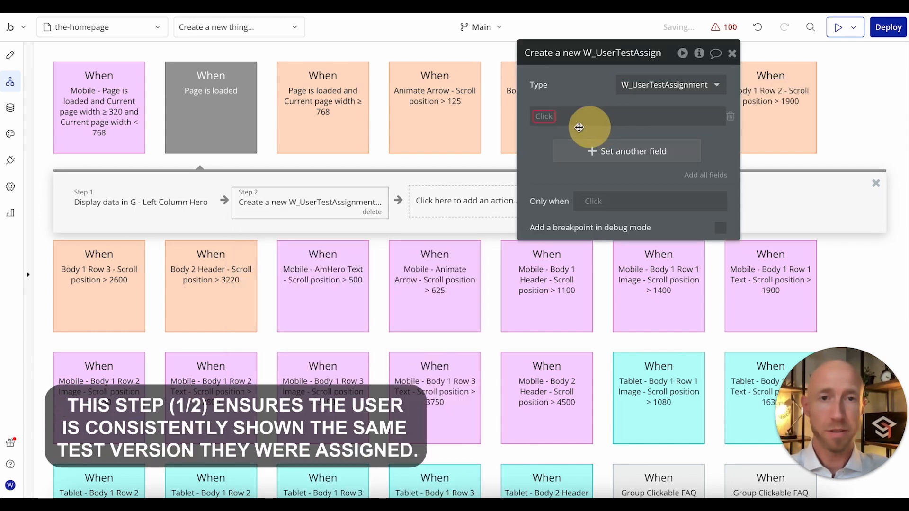
click(704, 174)
click(731, 119)
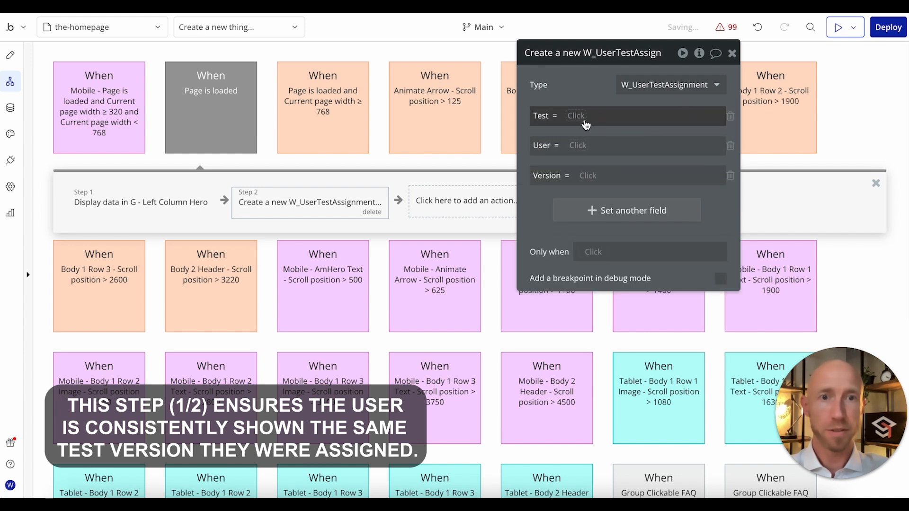
Step: Set the new assignment's Test to Homepage Hero Value Prop and its User to Current User
click(577, 116)
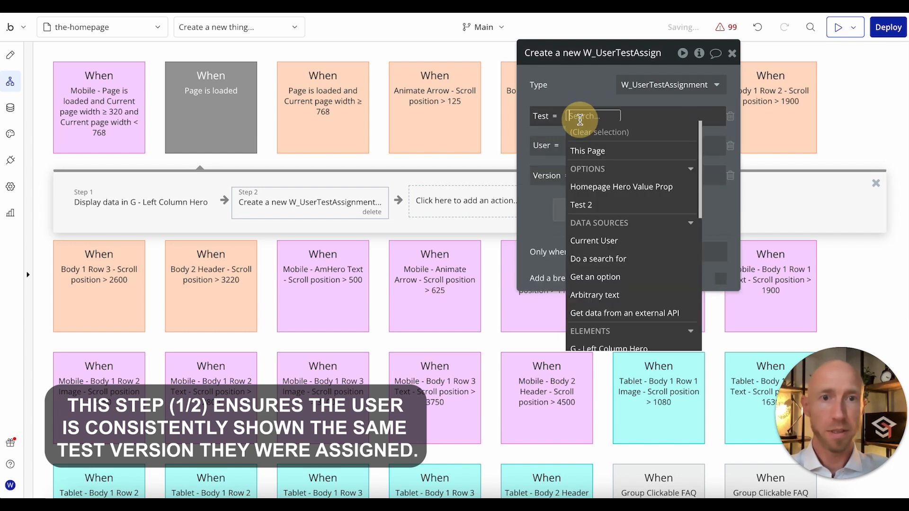
click(607, 192)
click(582, 93)
click(582, 145)
text(cur)
click(592, 179)
click(586, 151)
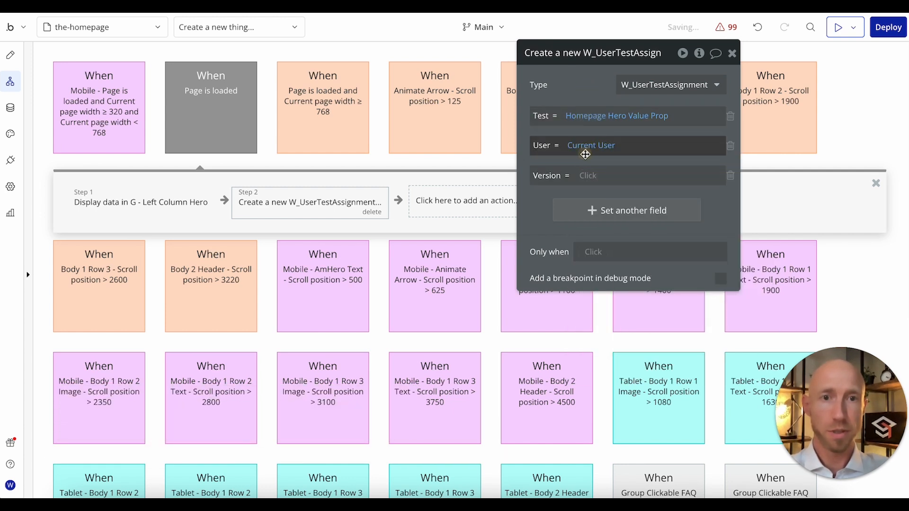
Step: Set the new assignment's Version to G - Left Column Hero's W_AB Test and Version's Version
click(583, 176)
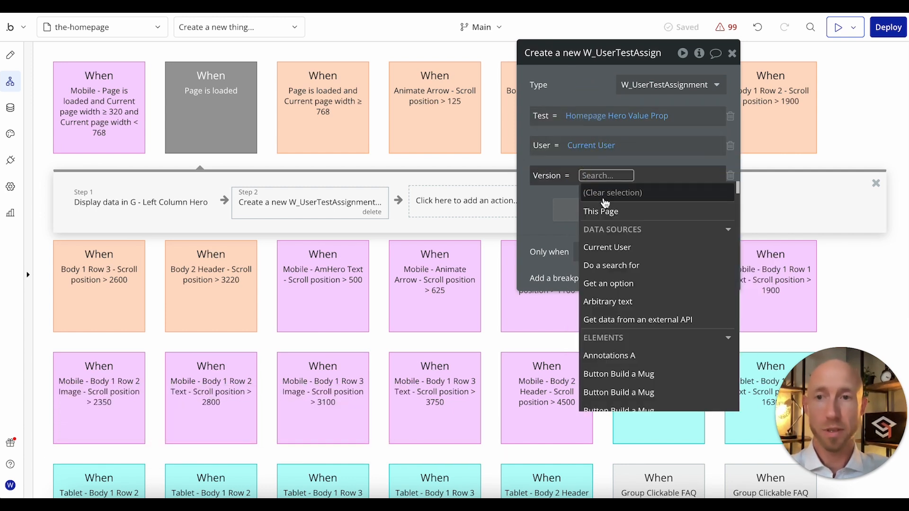
text(column hero)
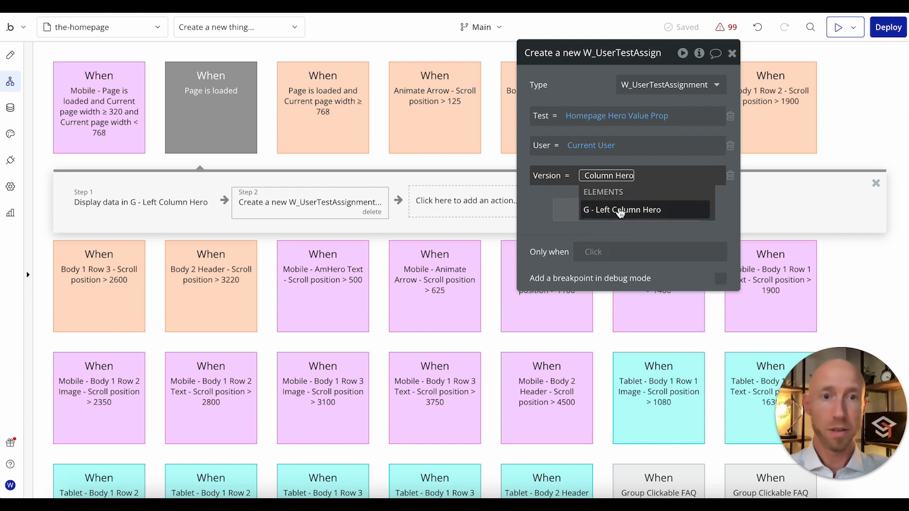
click(609, 209)
click(696, 211)
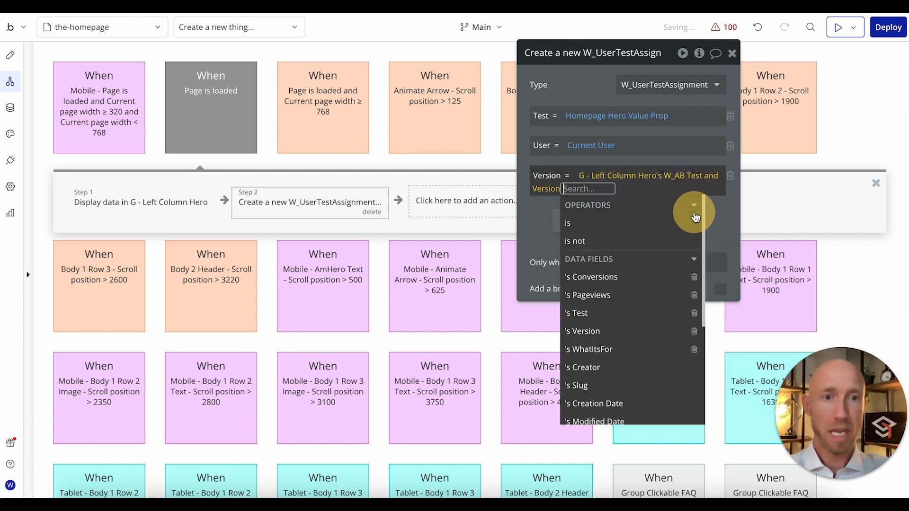
click(612, 332)
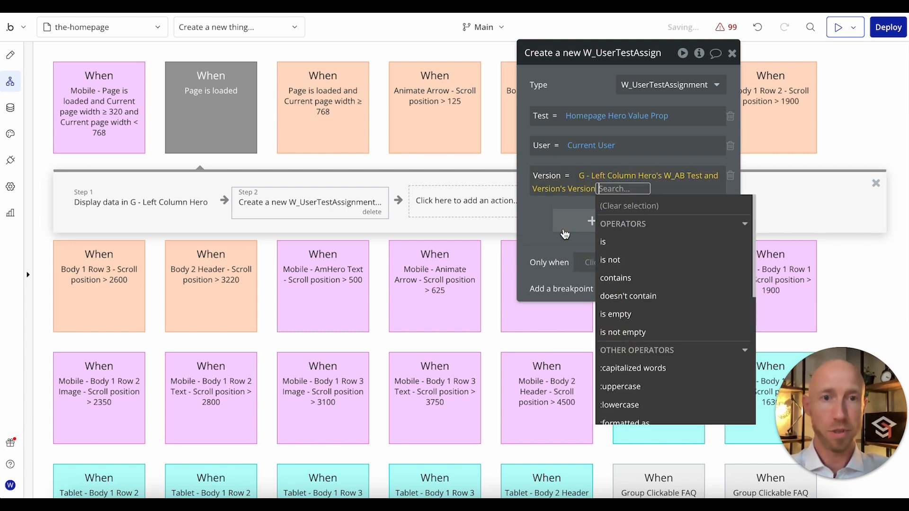
click(547, 232)
Step: Insert a pause of 50 ms between displaying the hero data and creating the W_UserTestAssignment
click(81, 204)
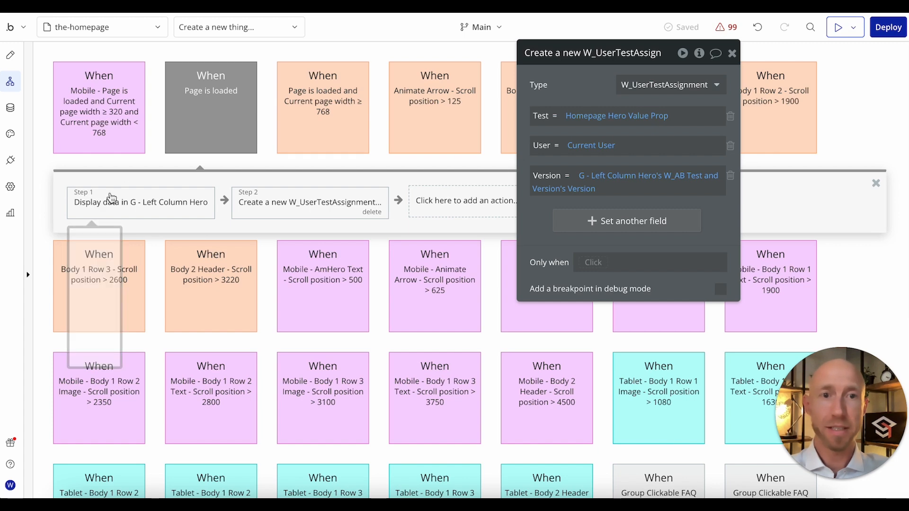
click(224, 200)
text(ause)
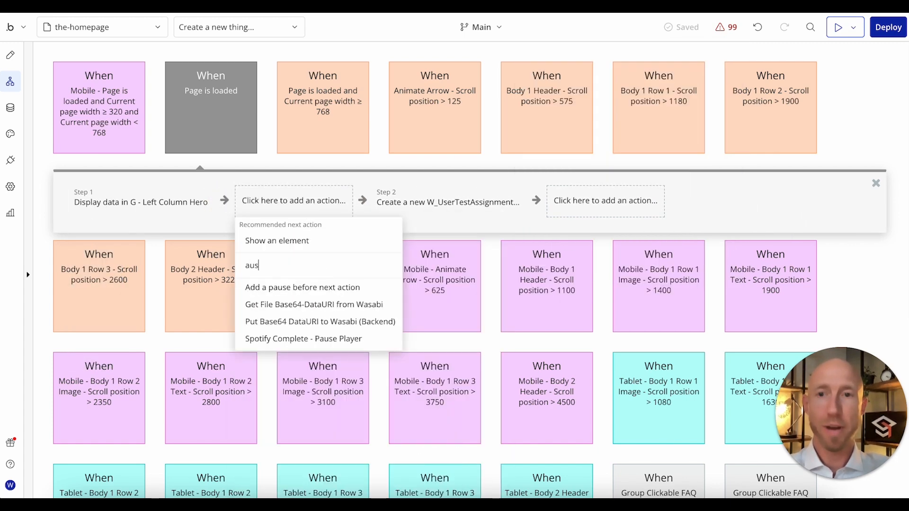
click(296, 286)
double_click(711, 86)
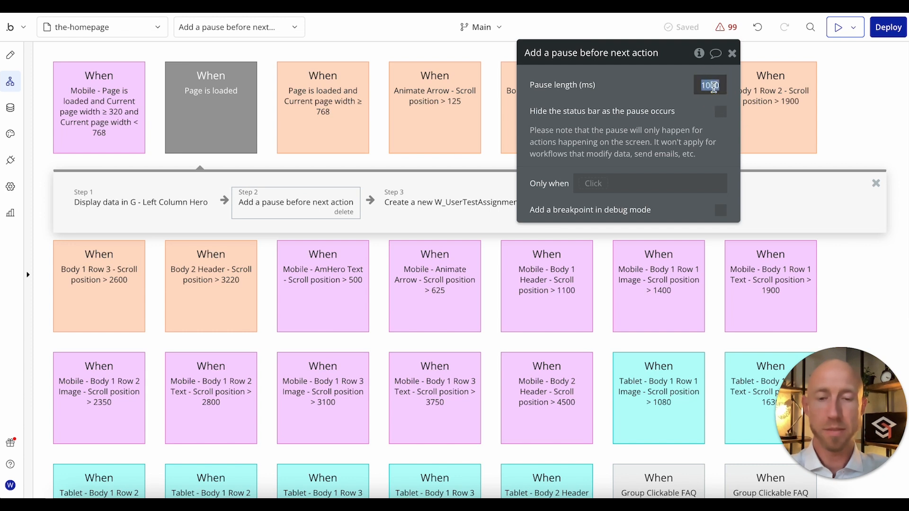
click(659, 88)
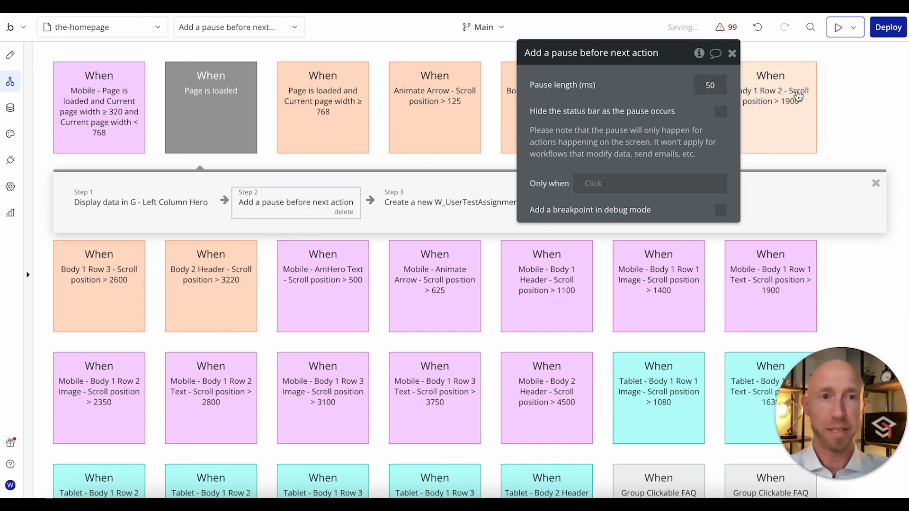
Step: Set the pause length to 100 ms and close the pause action's settings
drag(682, 65, 671, 96)
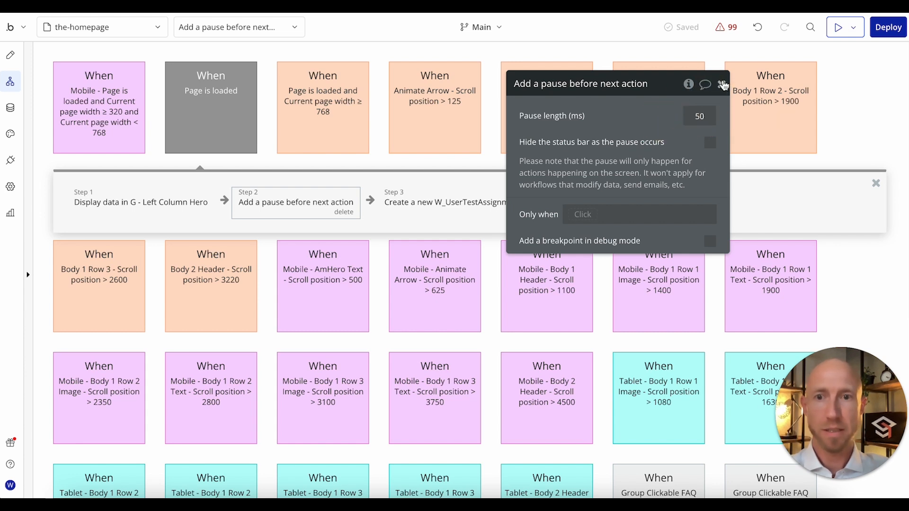
double_click(699, 114)
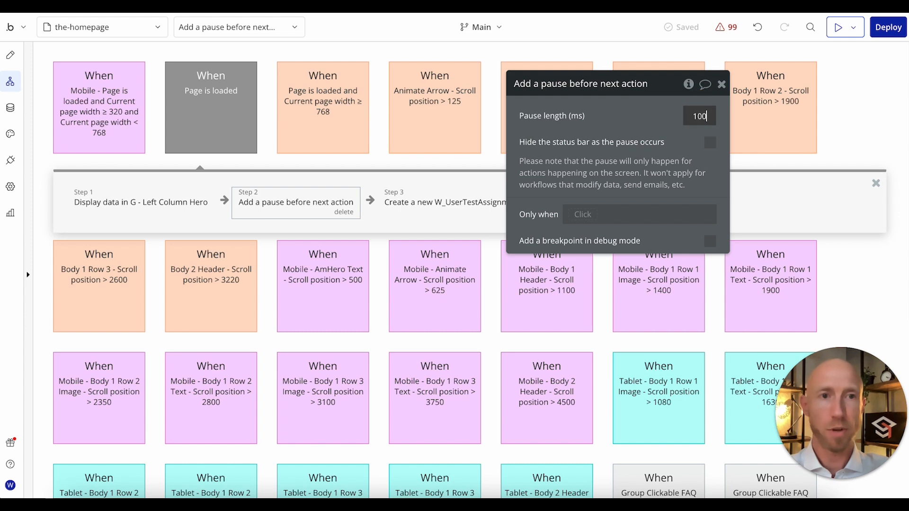
click(721, 84)
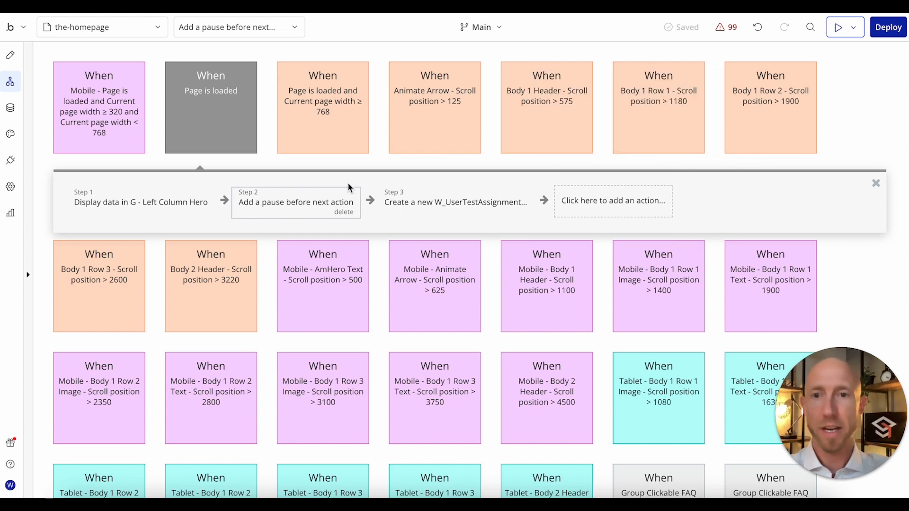
Step: Review the display and create actions, and add a "Make changes to current user" action at the end of the workflow
click(175, 208)
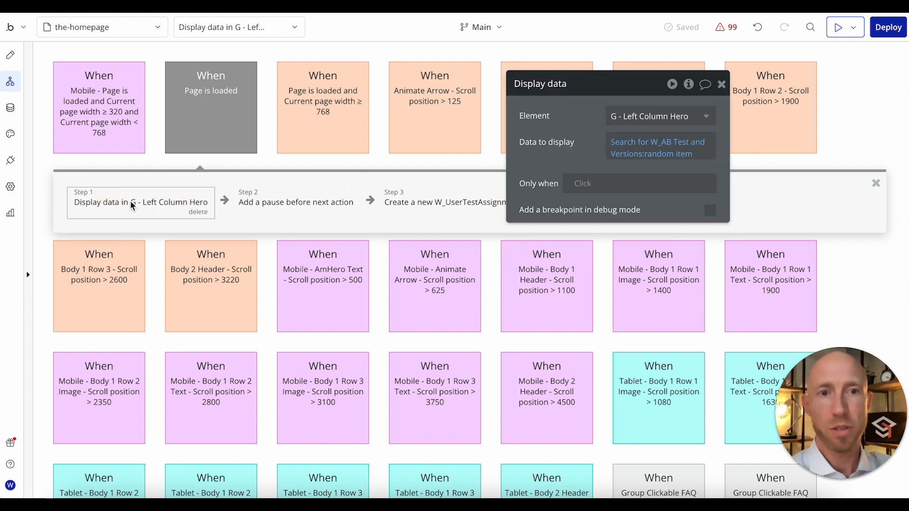
click(414, 208)
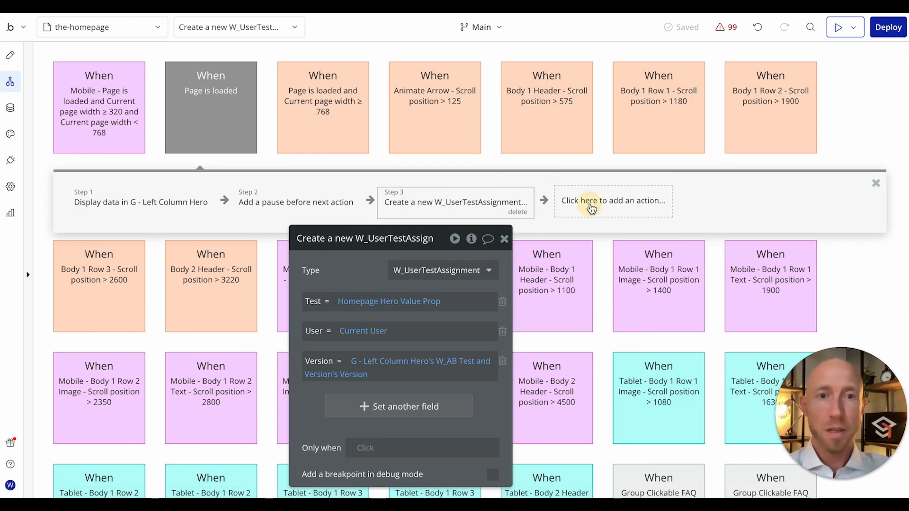
click(592, 207)
text(user)
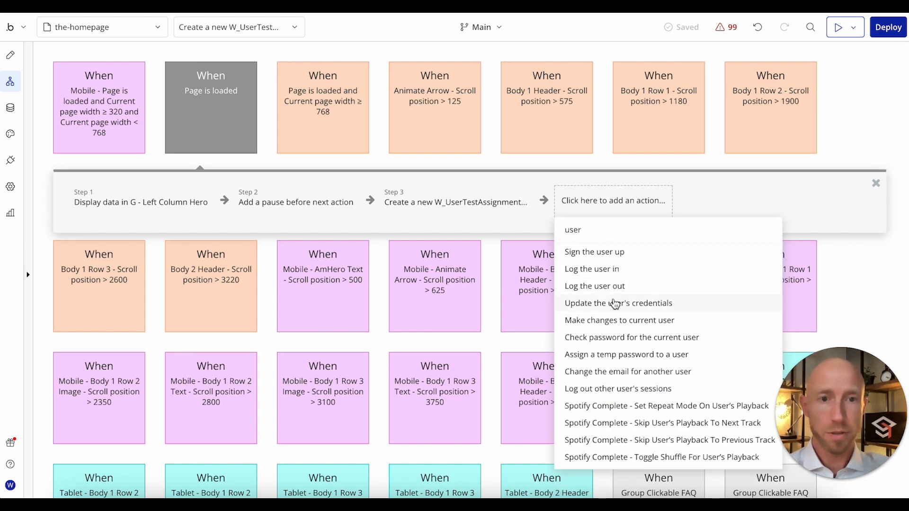
key(BackSpace)
key(BackSpace)
key(BackSpace)
key(BackSpace)
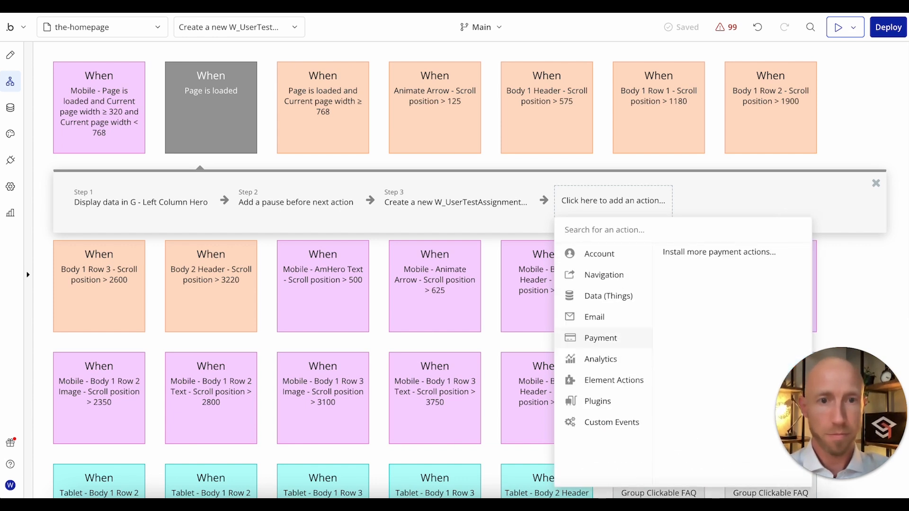
mouse_move(631, 260)
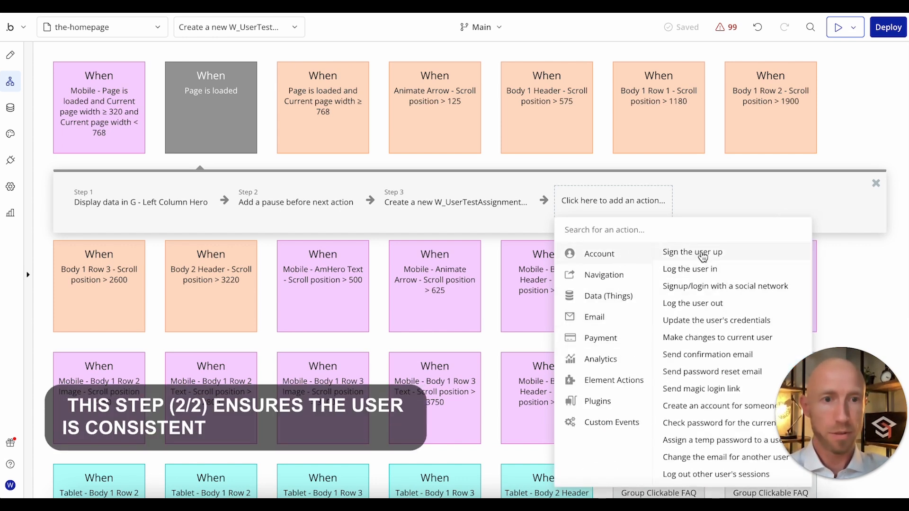
click(696, 337)
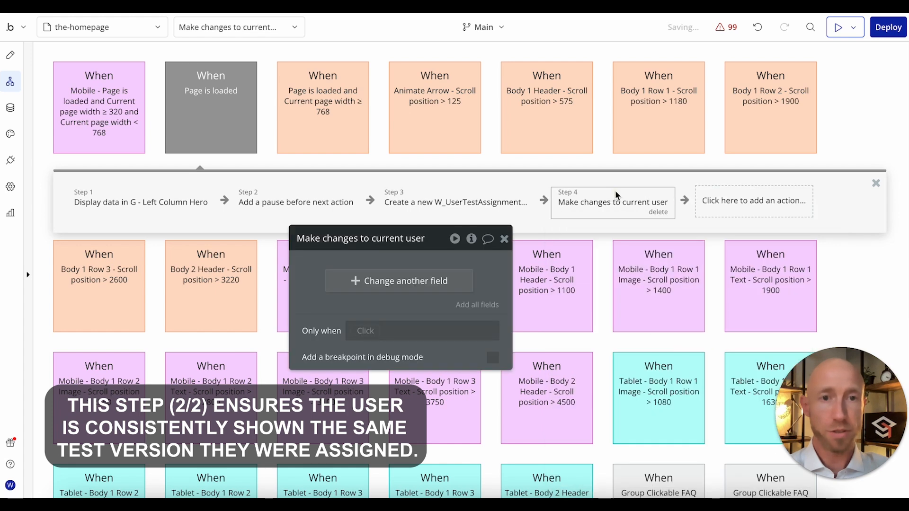
Step: Choose ListOfUserTestAssignment as the current user's field to change
click(383, 296)
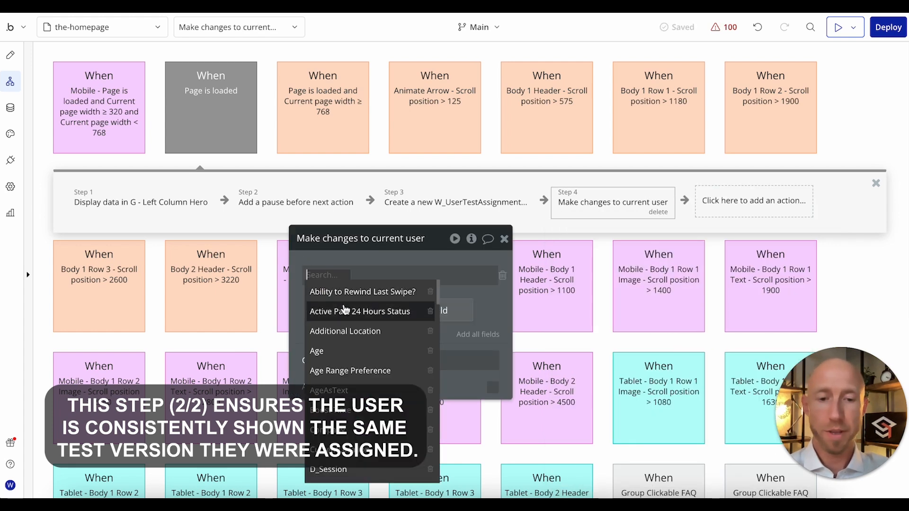
text(w_)
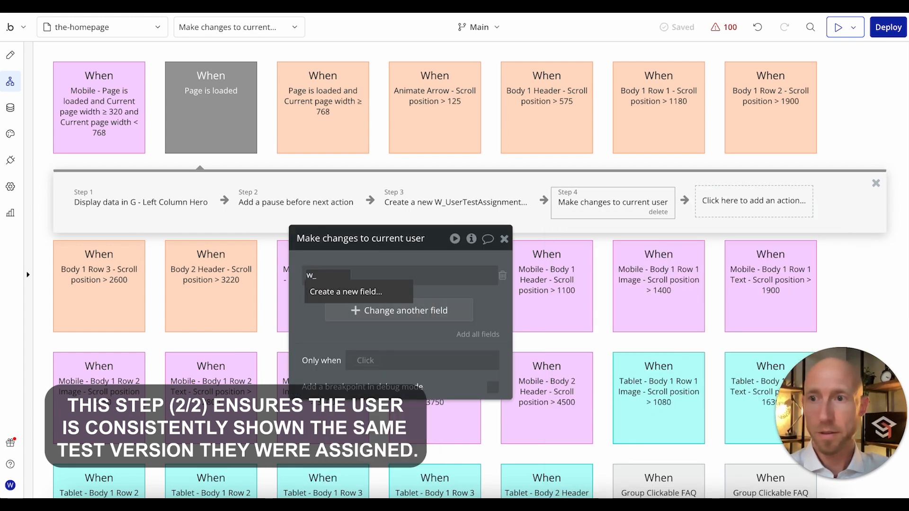
key(Escape)
click(310, 276)
text(w_)
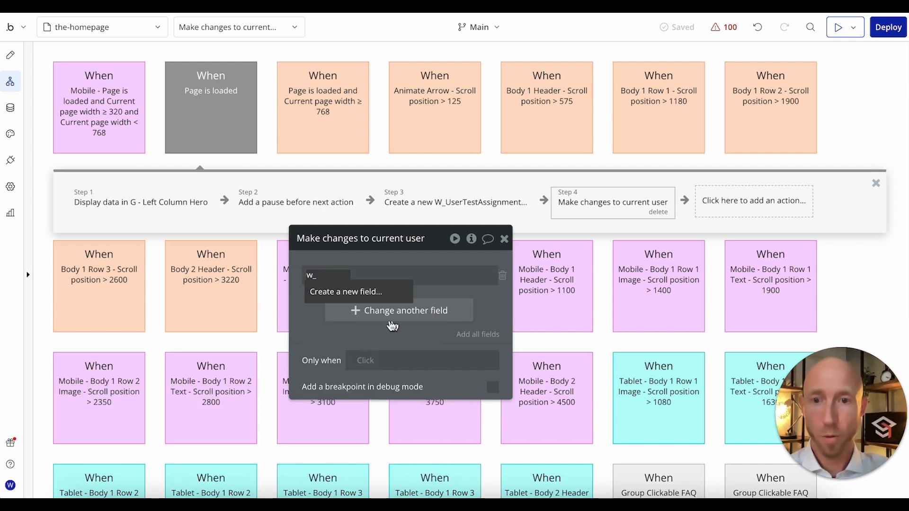
key(BackSpace)
key(BackSpace)
text(list)
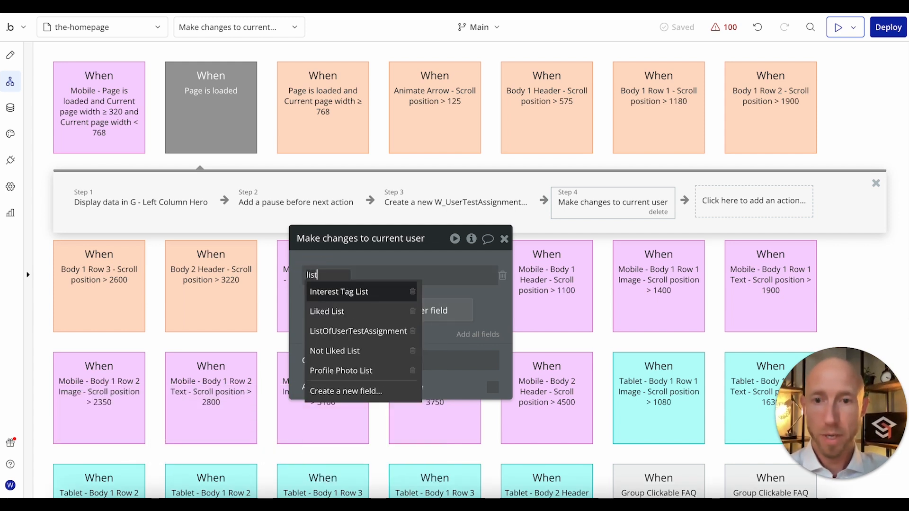
click(339, 337)
Step: Make the ListOfUserTestAssignment change add the result of step 3, the newly created W_UserTestAssignment
click(423, 275)
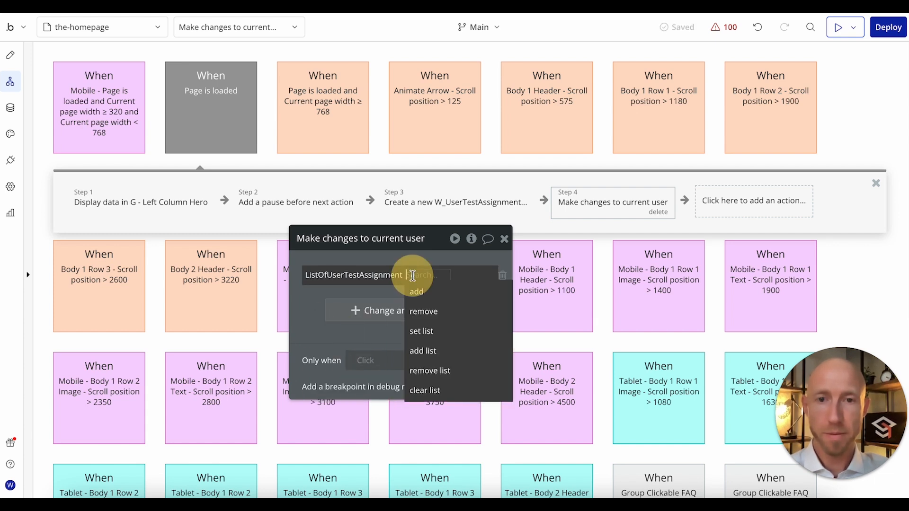
click(420, 294)
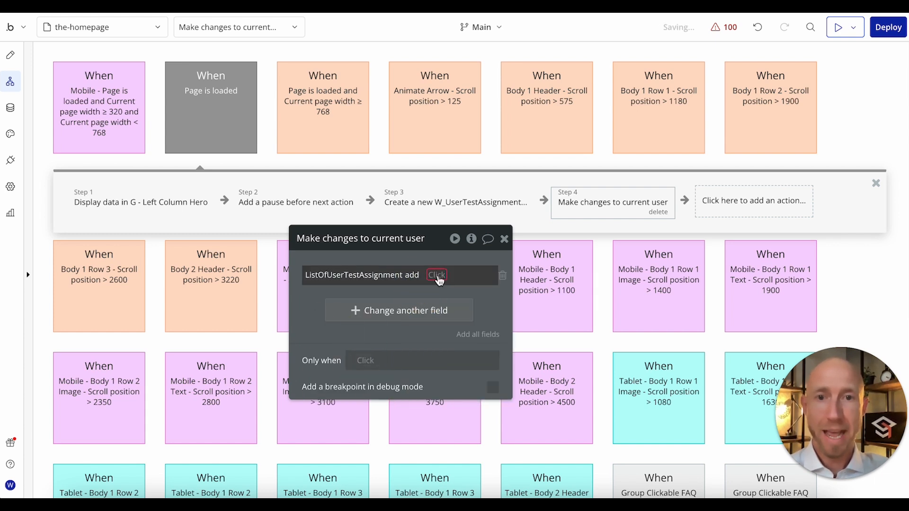
click(434, 277)
click(458, 327)
click(299, 323)
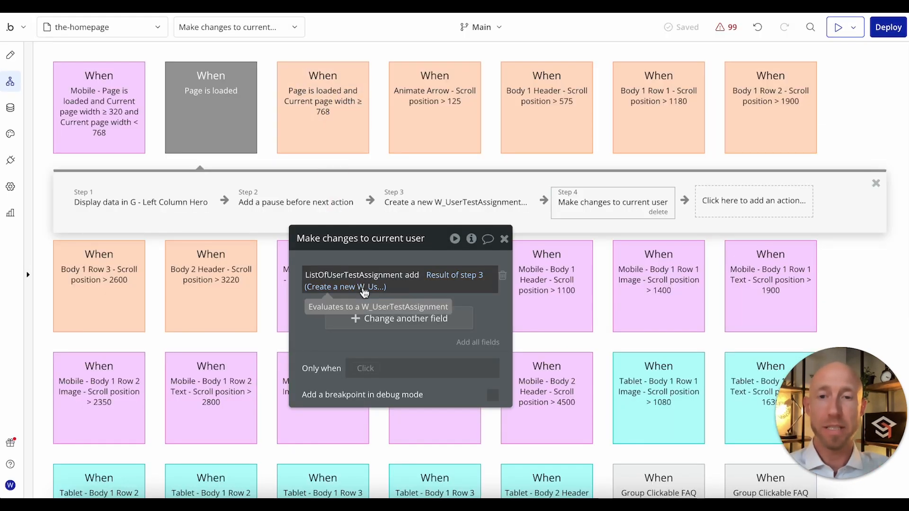
Step: Add a "Make changes to thing" action that targets G - Left Column Hero's W_AB Test and Version
click(232, 134)
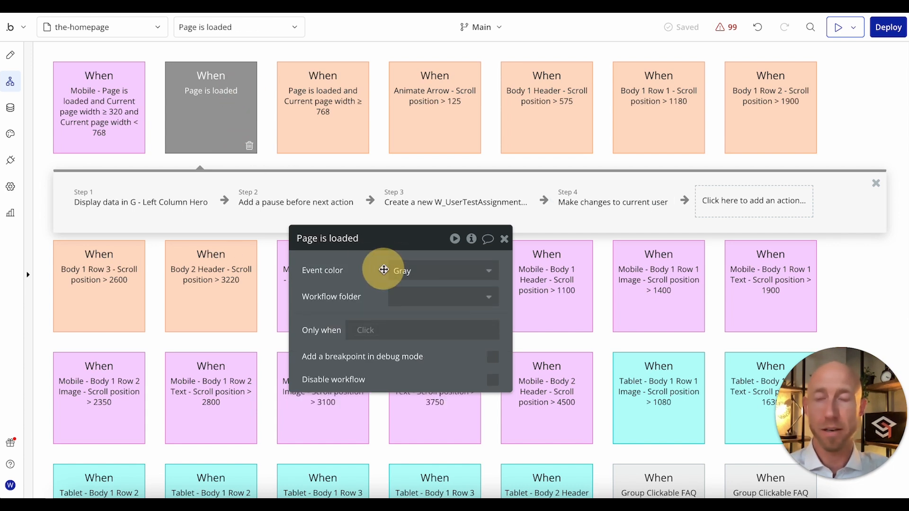
click(455, 202)
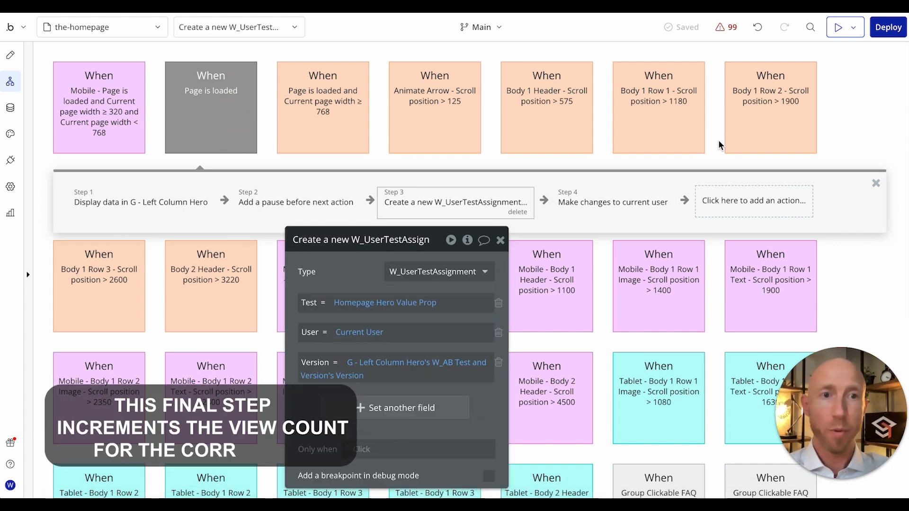
click(724, 202)
mouse_move(718, 294)
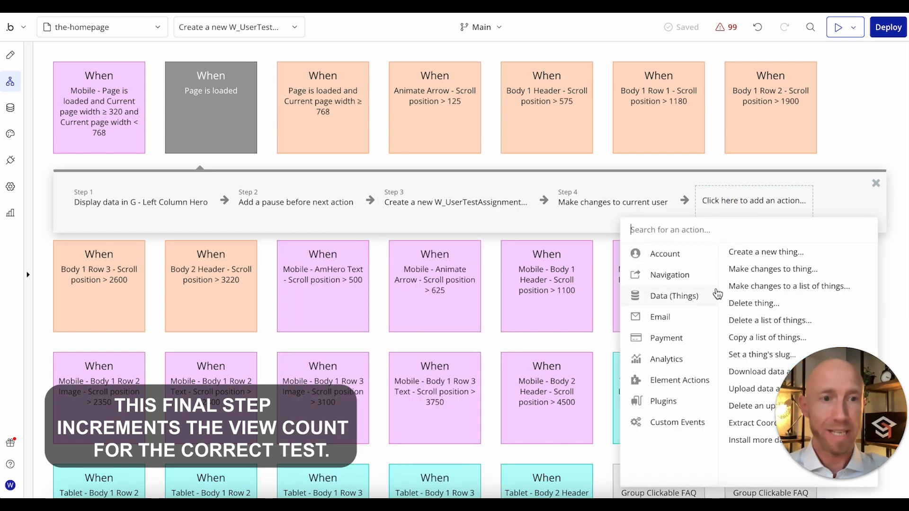
click(750, 269)
click(404, 271)
text(Column Hero)
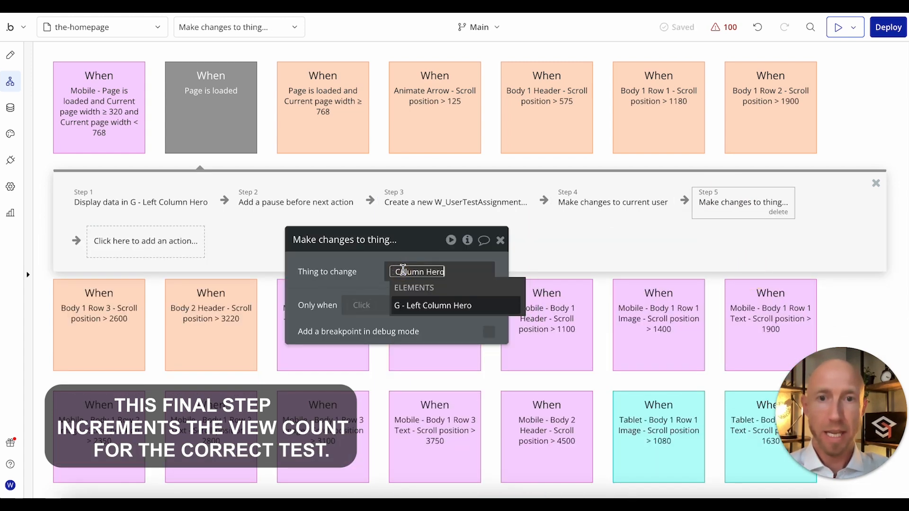
click(440, 306)
click(456, 321)
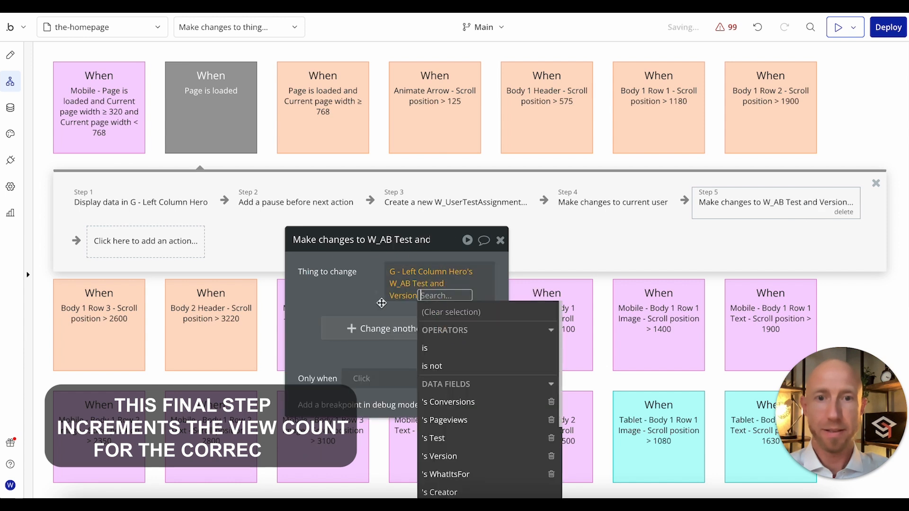
click(367, 292)
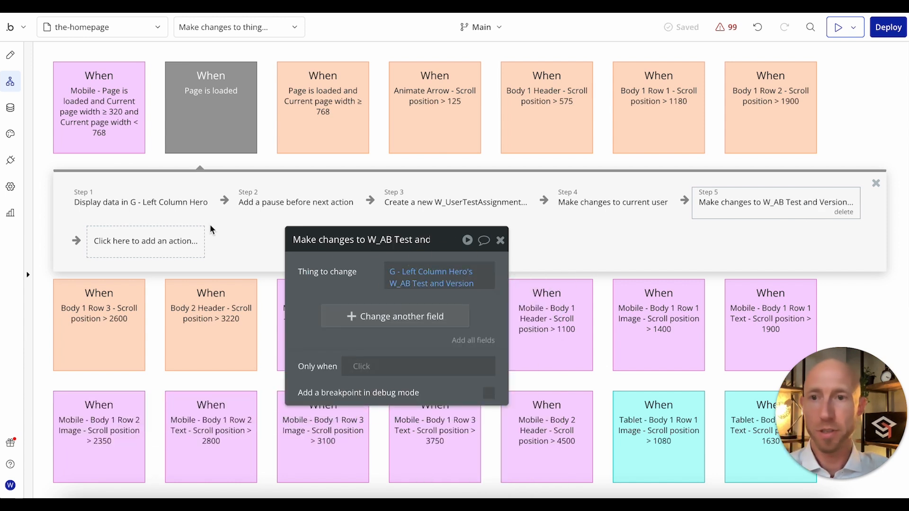
mouse_move(116, 204)
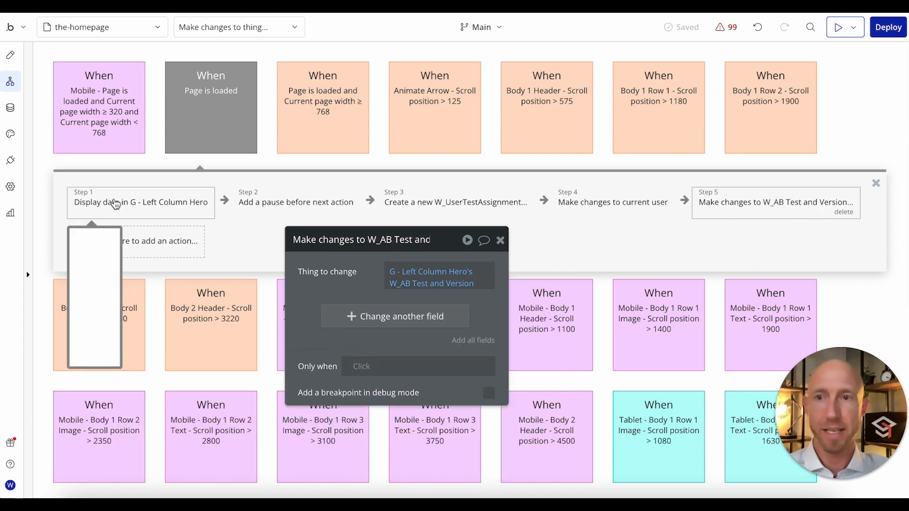
Step: Set the Pageviews field in the W_AB Test and Version change to This W_AB Test and Version's Pageviews + 1
click(364, 317)
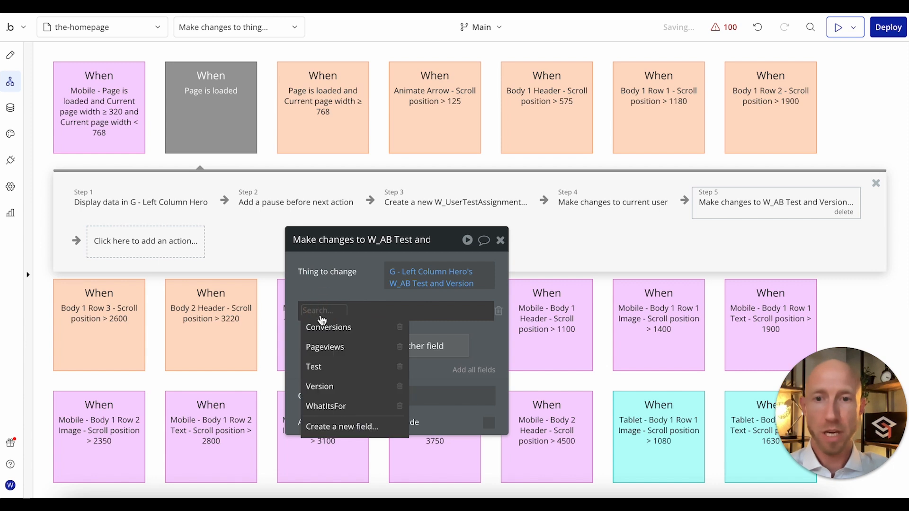
click(327, 348)
click(367, 312)
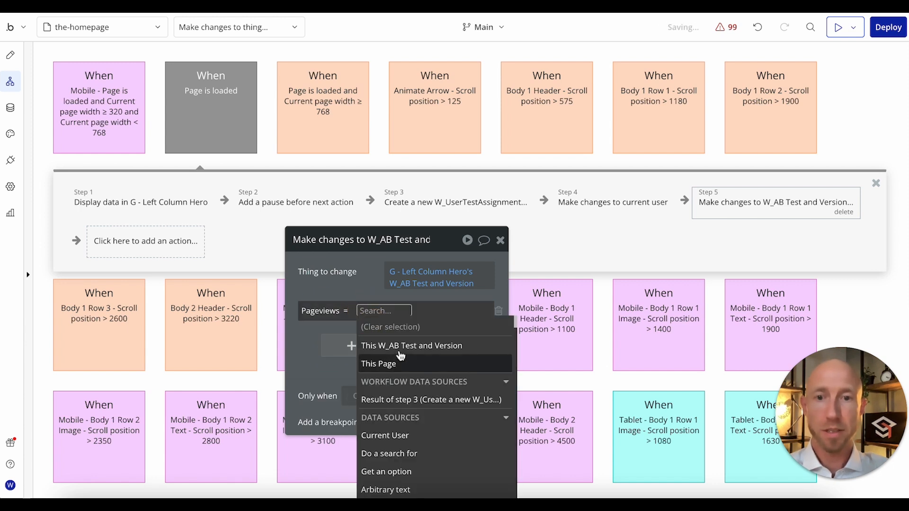
click(401, 350)
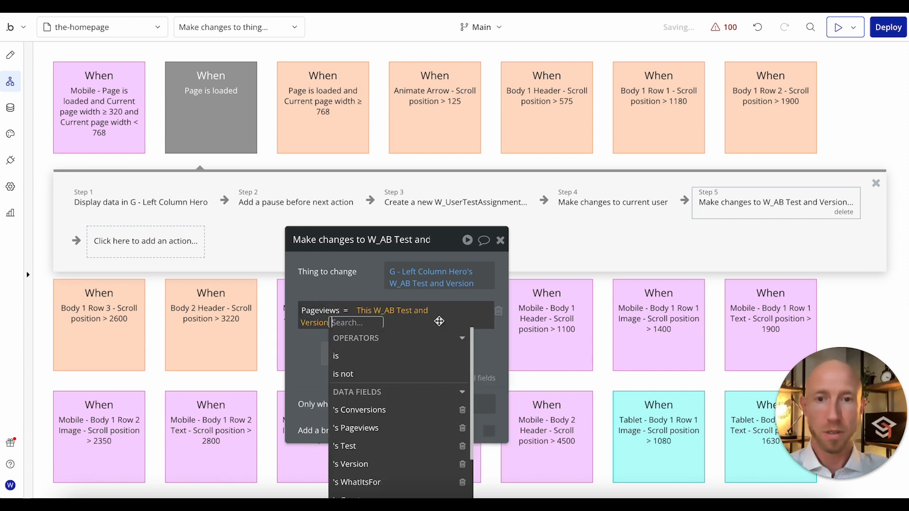
click(381, 430)
scroll(367, 414, down, 3)
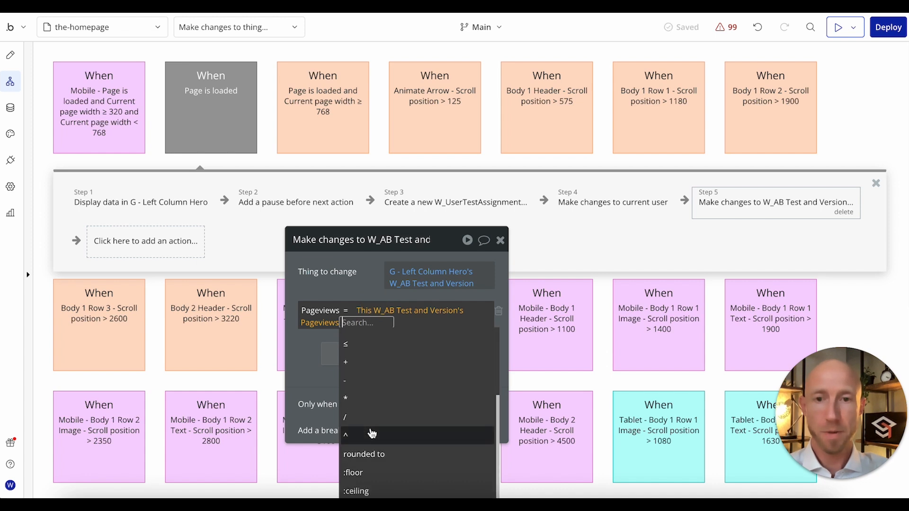
click(361, 359)
text(1)
click(310, 352)
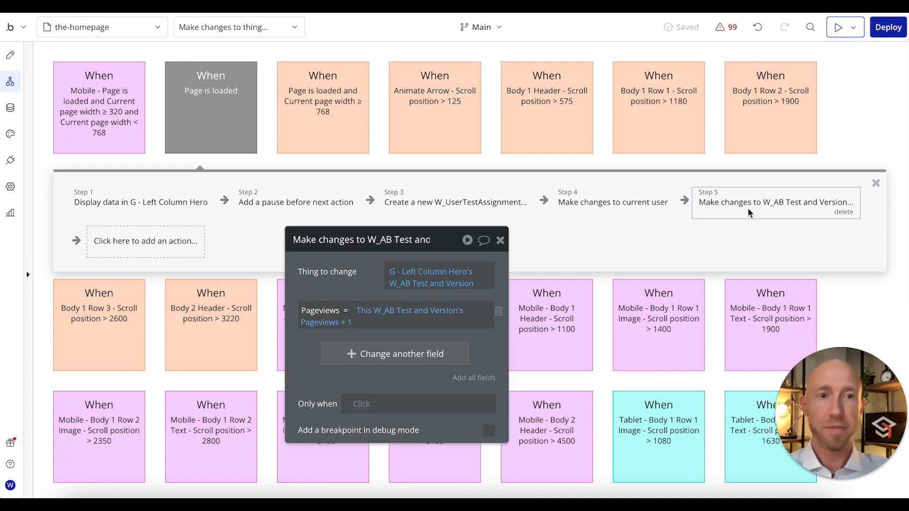
click(502, 244)
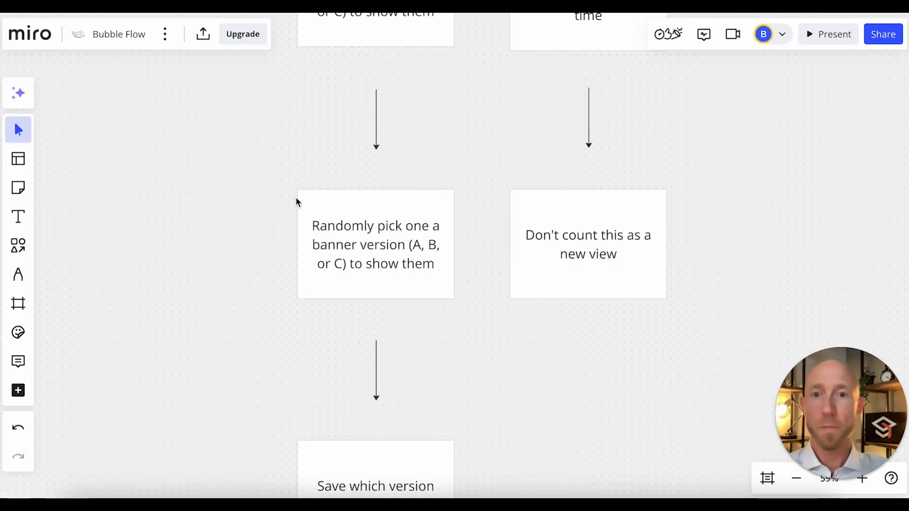
Step: Switch to the Bubble Flow board in Miro and review the first-visit path down to the user completing the desired action
scroll(371, 263, up, 2)
scroll(371, 262, up, 5)
scroll(371, 260, down, 4)
click(371, 260)
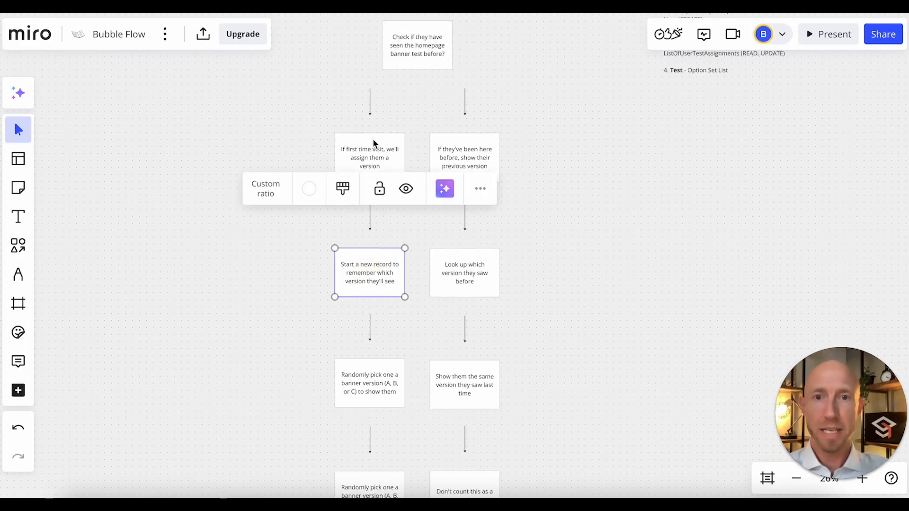
click(372, 142)
scroll(371, 351, down, 10)
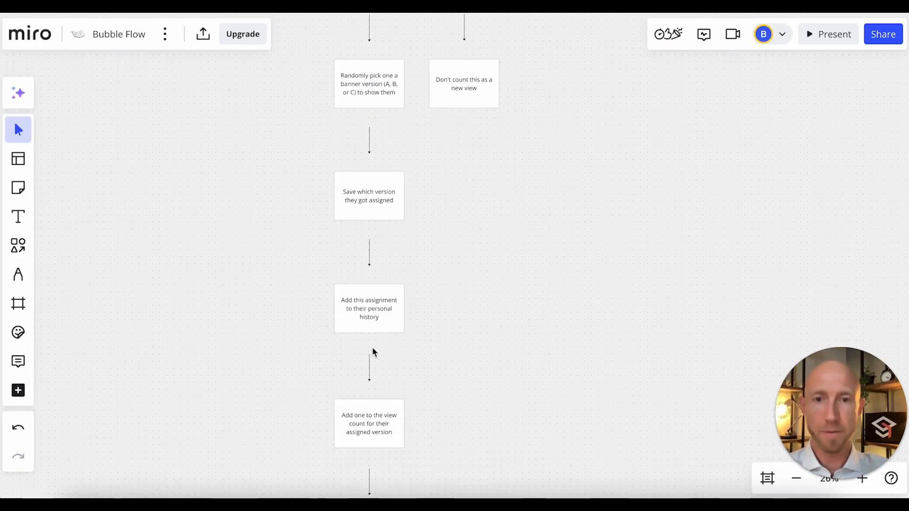
scroll(372, 351, down, 6)
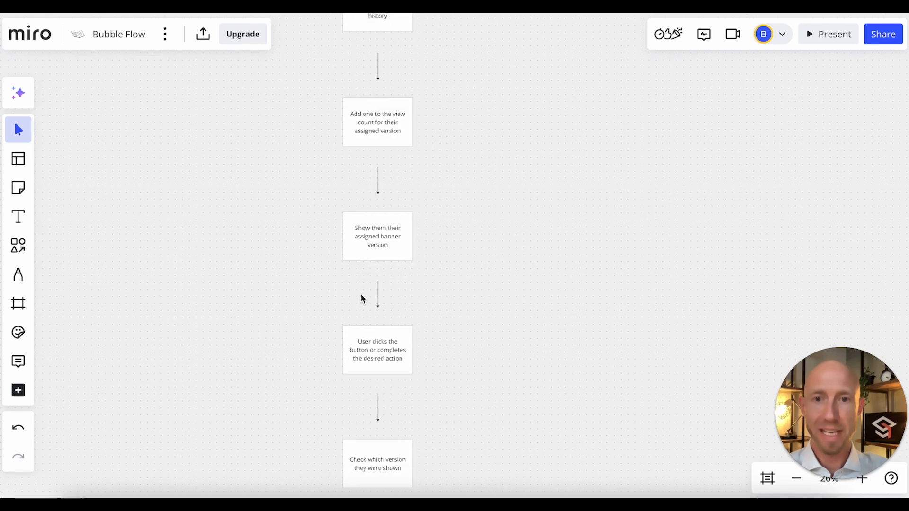
scroll(369, 296, up, 5)
click(376, 173)
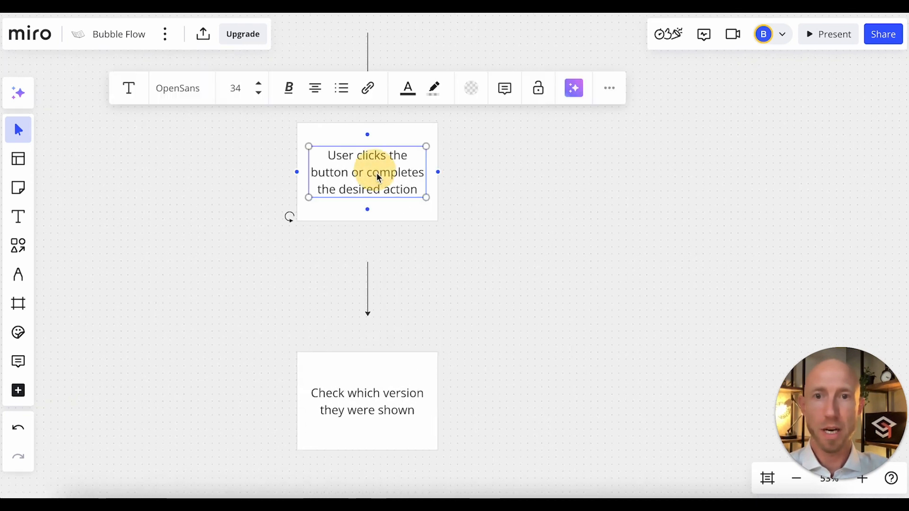
Step: Examine the start of the flow, where the board checks whether visitors have seen the homepage banner test before
scroll(374, 195, down, 8)
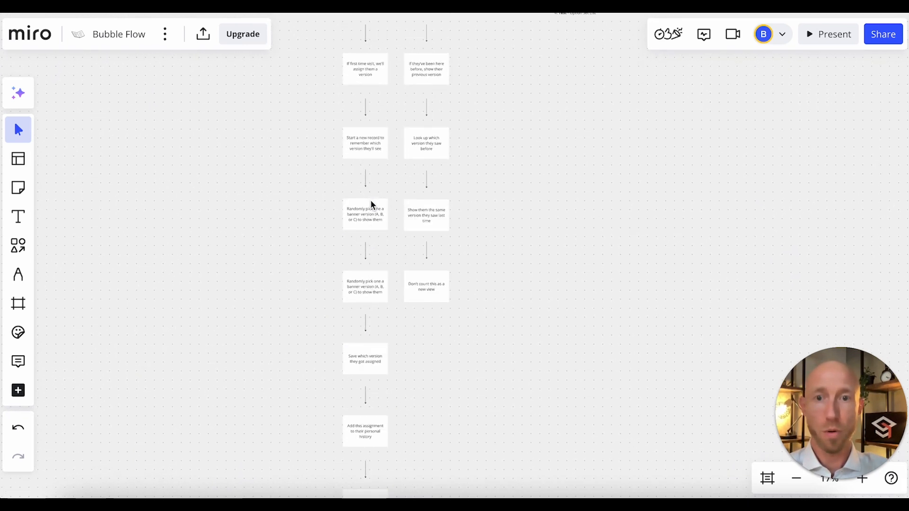
scroll(399, 208, up, 5)
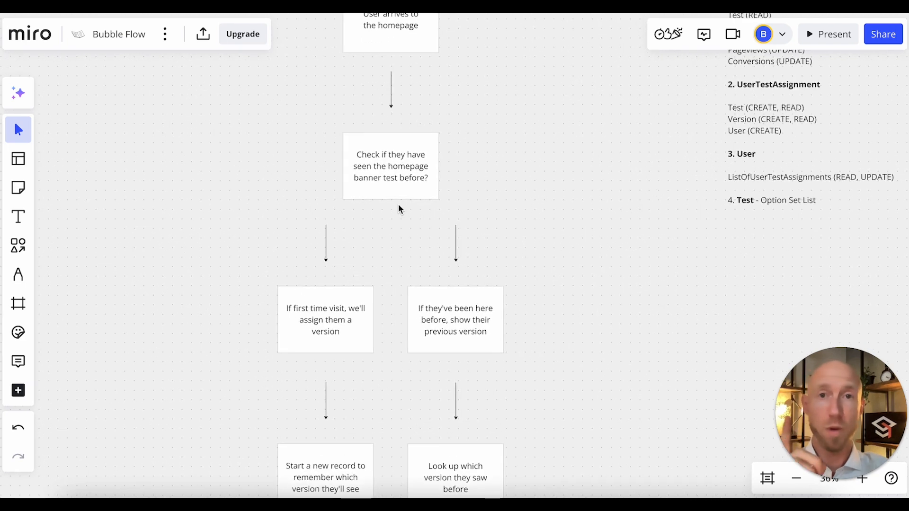
scroll(399, 209, up, 2)
scroll(376, 212, up, 3)
click(377, 214)
scroll(382, 218, down, 1)
scroll(381, 218, down, 1)
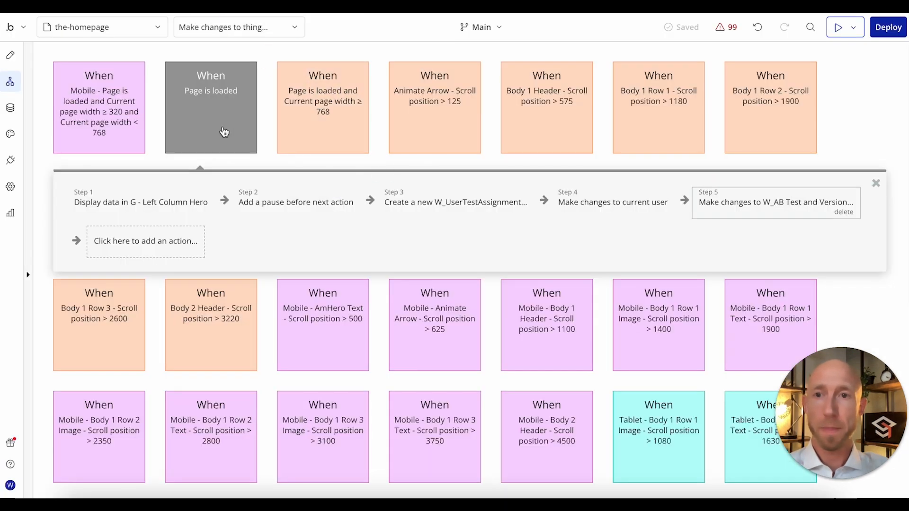
Step: Back in Bubble, start the Page is loaded event's Only when condition with Current User's ListOfUserTestAssignment
click(189, 148)
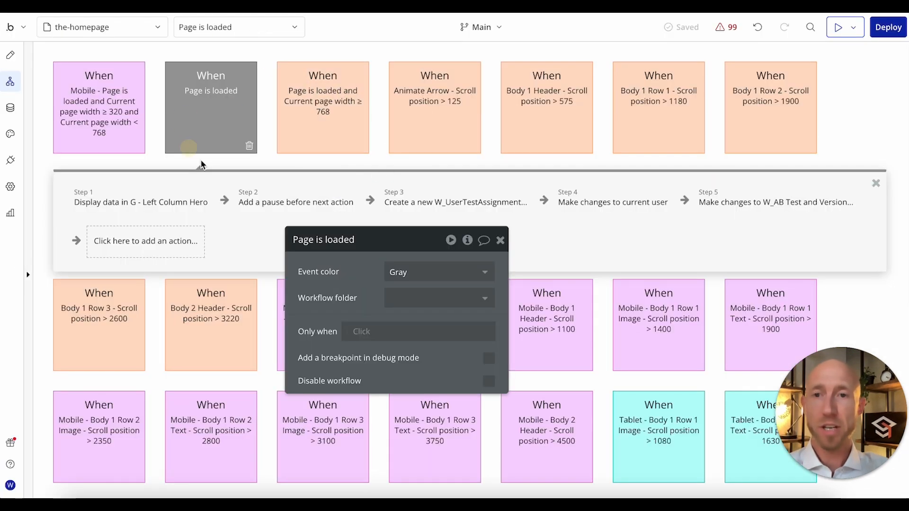
click(365, 333)
text(cur)
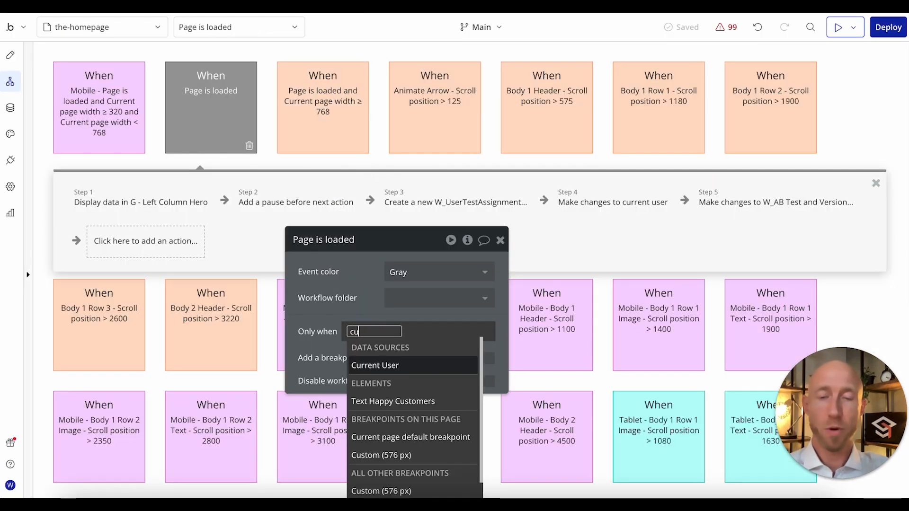
click(389, 366)
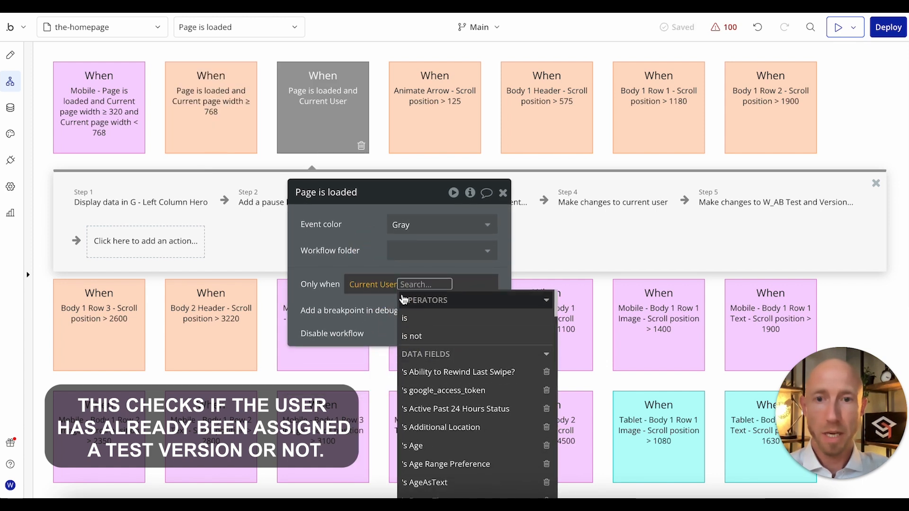
click(411, 284)
text(listof)
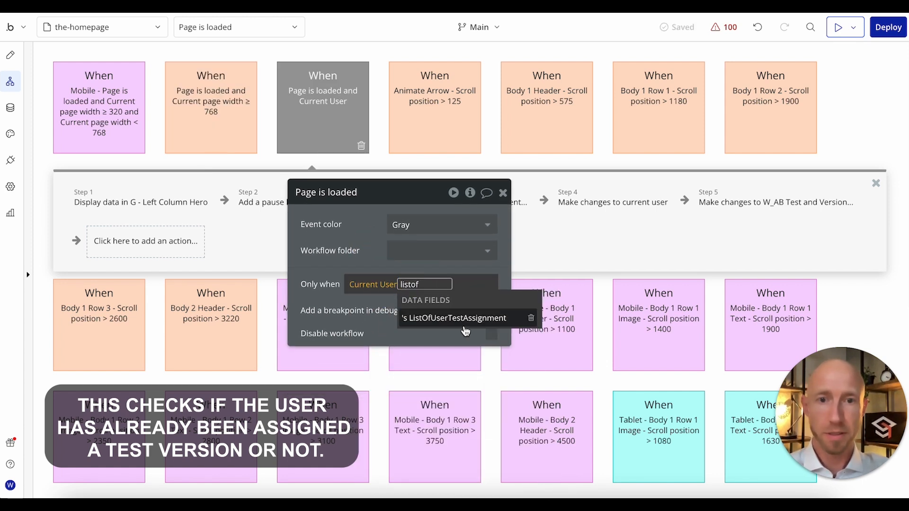
click(461, 319)
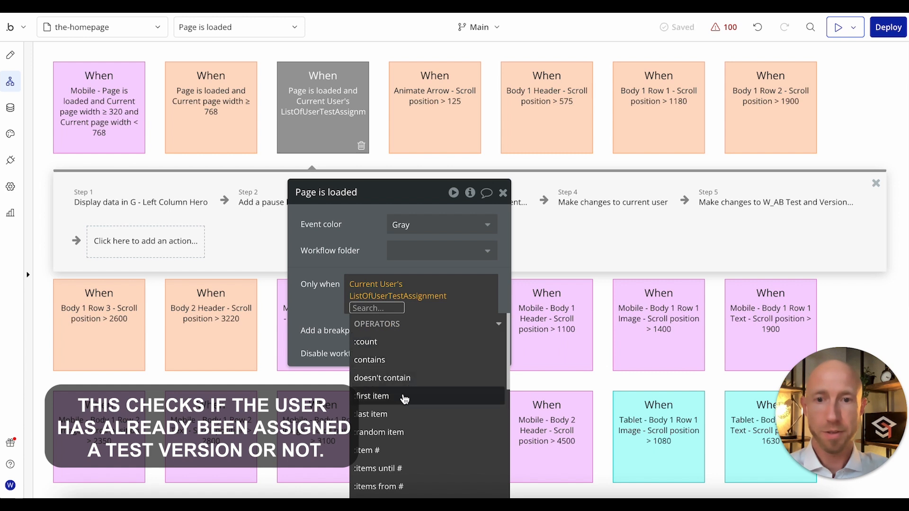
Step: Append the :filtered operator to ListOfUserTestAssignment in the Only when condition
click(372, 295)
drag(363, 257, 373, 225)
click(458, 265)
text(fil)
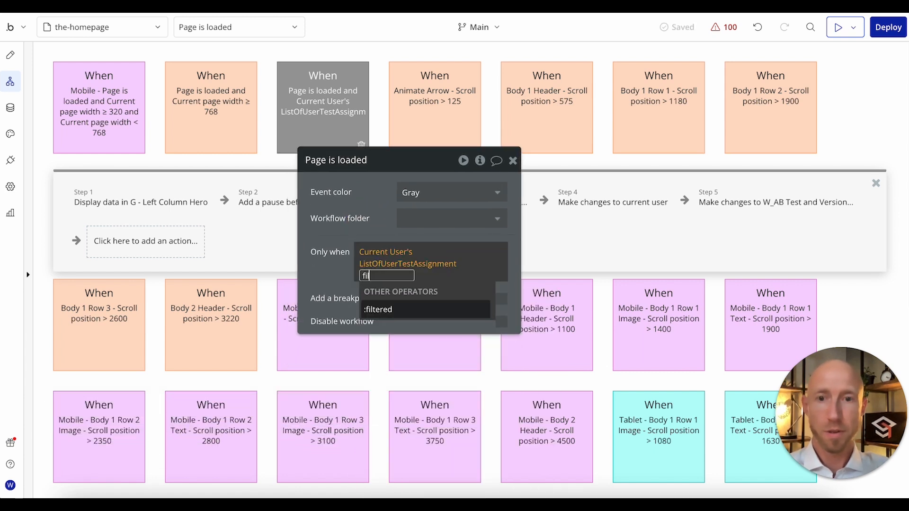
click(418, 312)
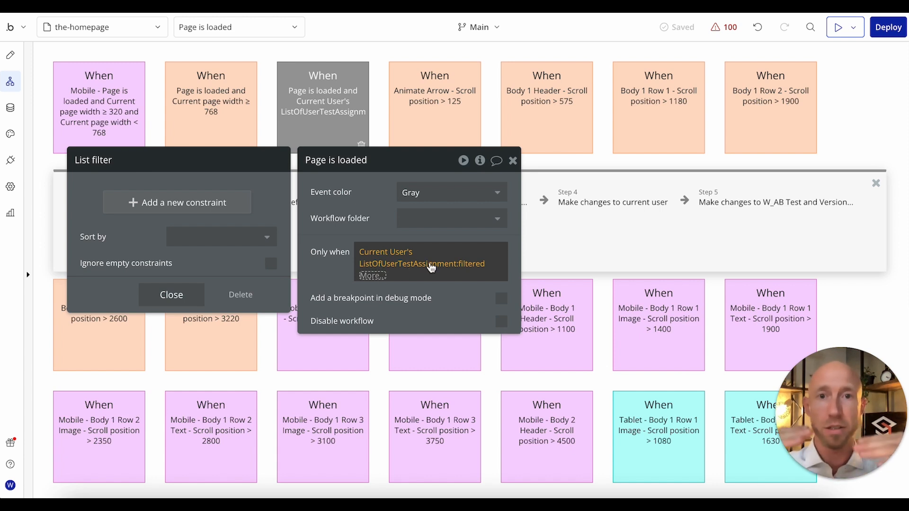
Step: Add a list filter constraint where Test = Homepage Hero Value Prop
click(186, 212)
click(97, 197)
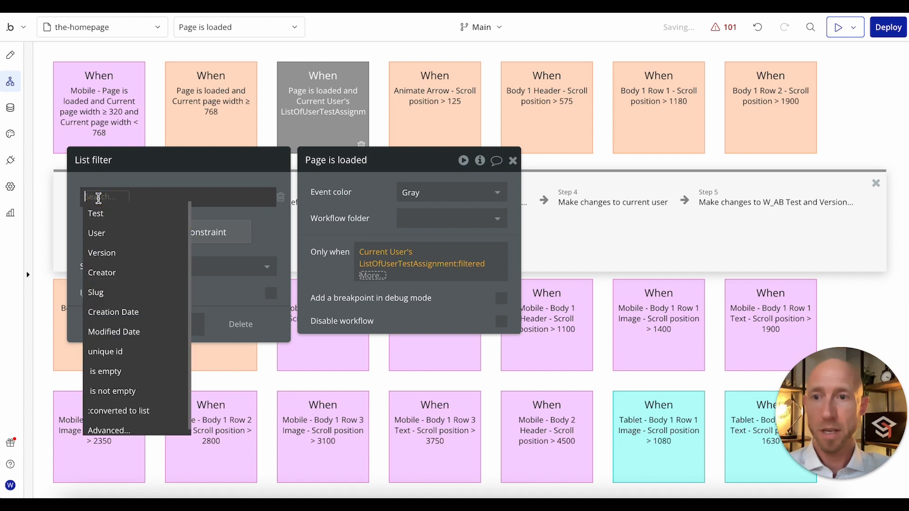
click(102, 217)
click(124, 200)
click(121, 209)
click(125, 196)
click(163, 248)
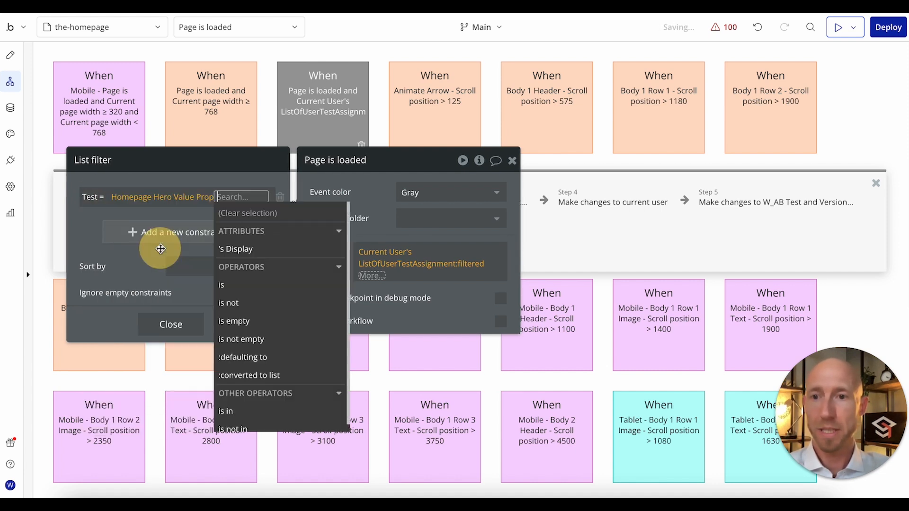
click(76, 238)
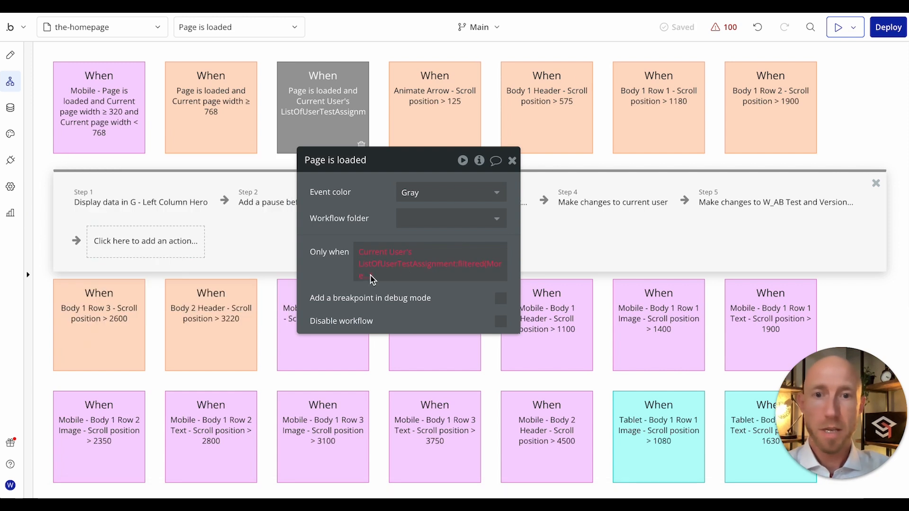
Step: Complete the condition so that the filtered list's :count is 0
click(374, 278)
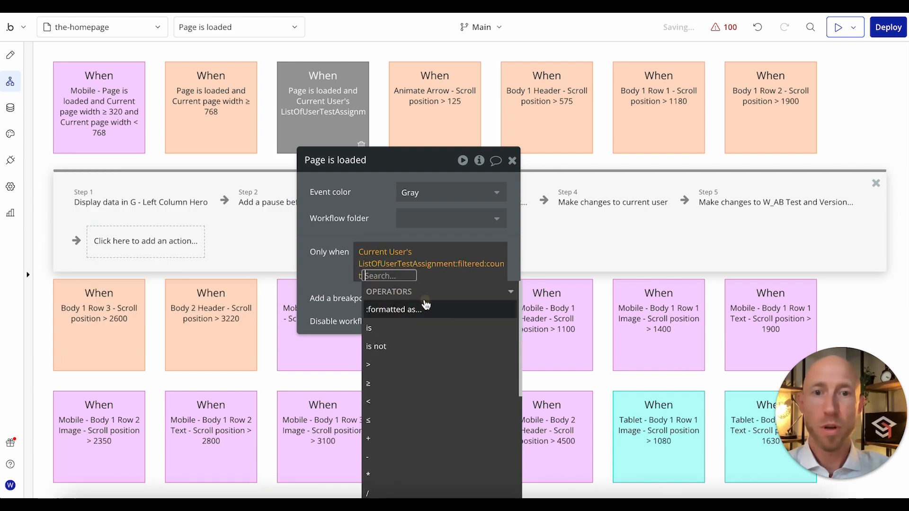
click(388, 365)
text(0)
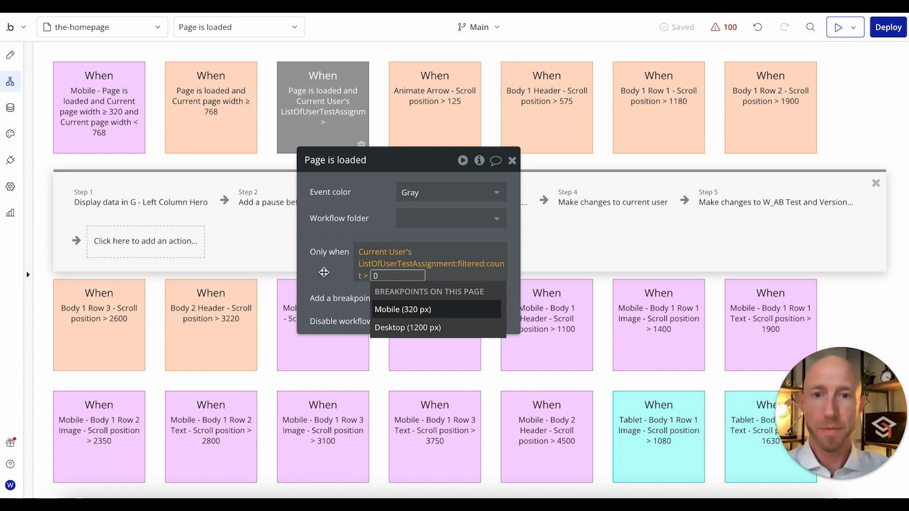
click(364, 275)
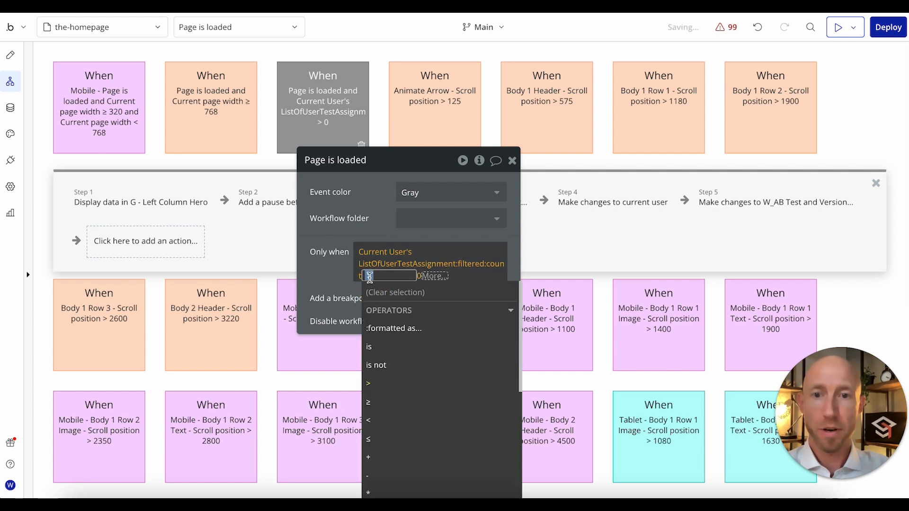
click(376, 348)
click(327, 275)
Step: Recheck the completed Only when condition and its Test filter constraint
drag(414, 175, 409, 276)
click(417, 368)
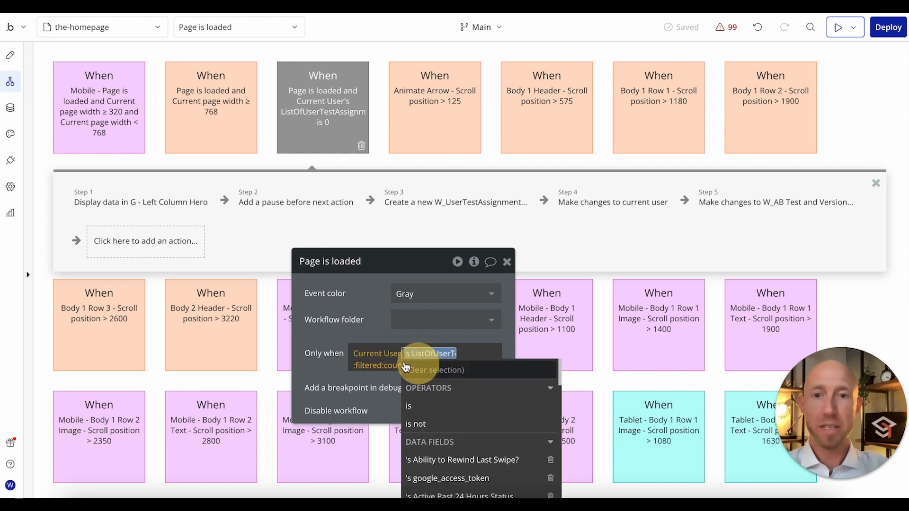
click(331, 347)
click(459, 367)
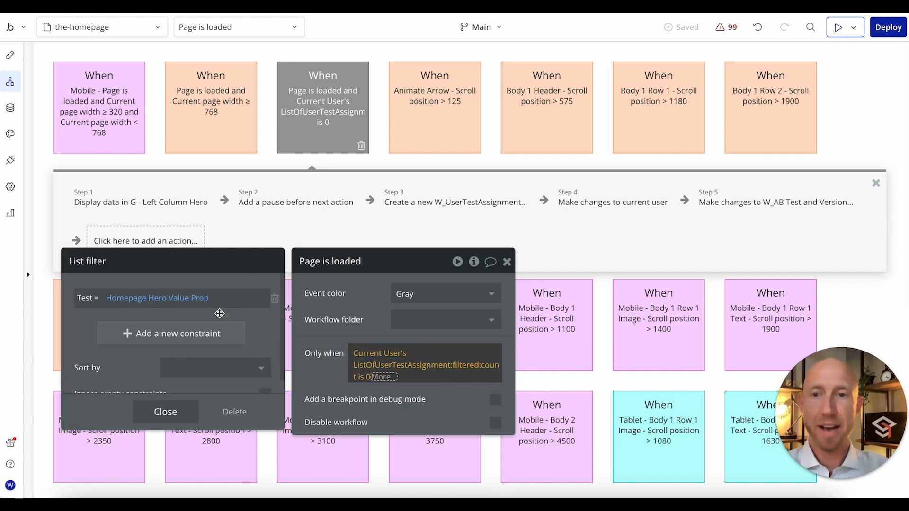
click(384, 315)
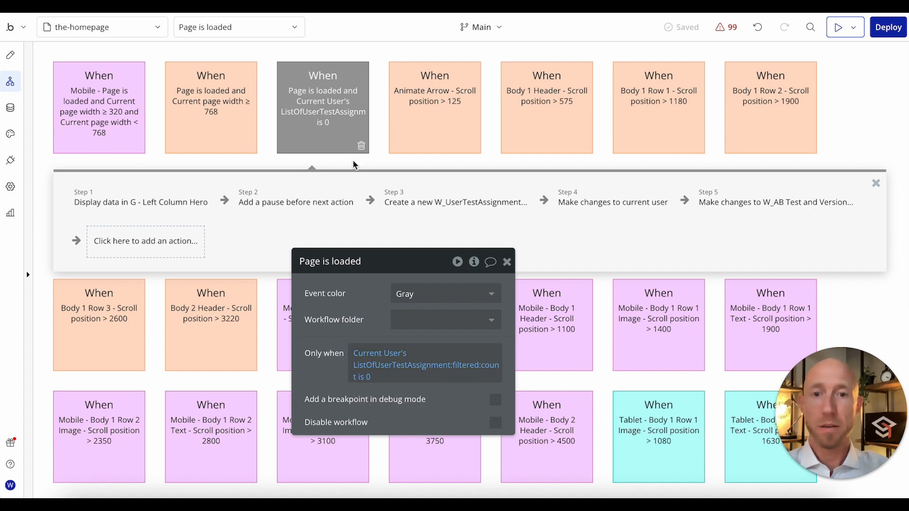
Step: Duplicate the Page is loaded event that has the count is 0 condition by copying and pasting it
right_click(329, 102)
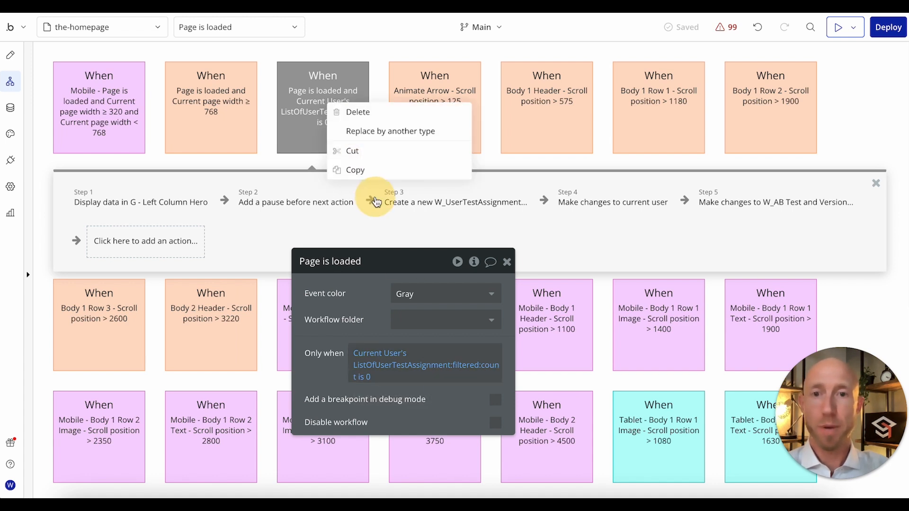
click(365, 169)
right_click(339, 120)
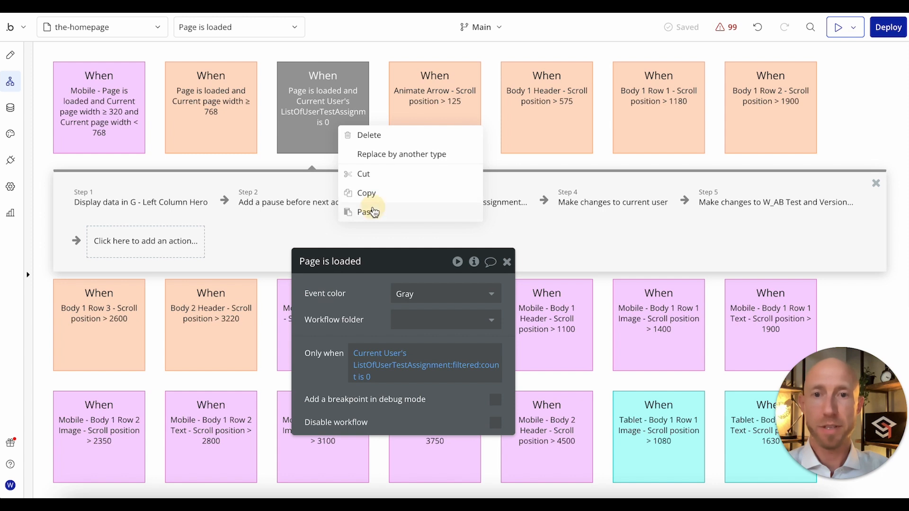
click(374, 212)
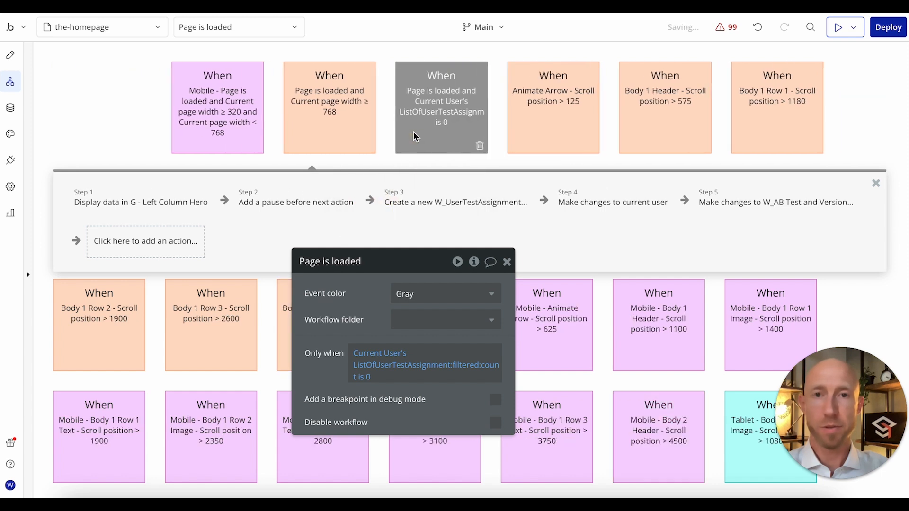
Step: Change the duplicated event's condition so that the filtered count is > 0
click(363, 377)
click(375, 486)
click(366, 301)
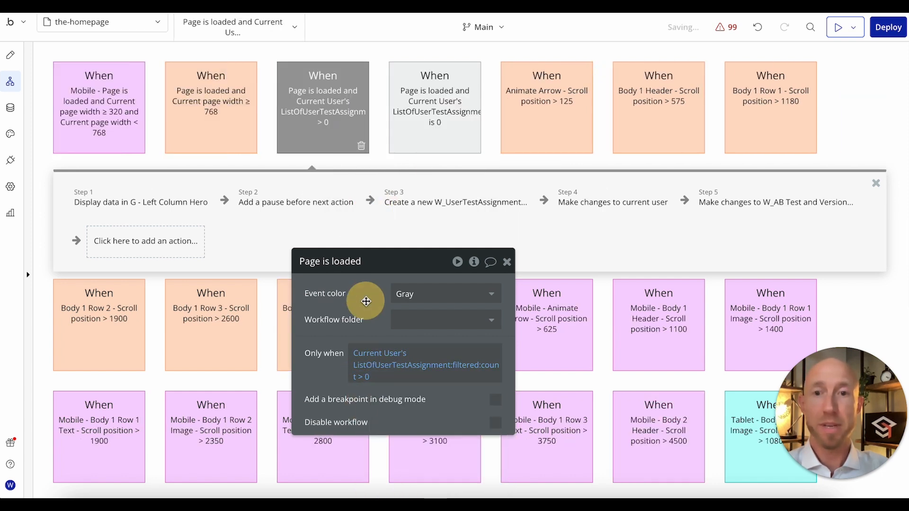
click(507, 262)
Step: Delete the pause, create and both make-changes actions from the > 0 workflow, keeping only Display data in G - Left Column Hero
click(277, 203)
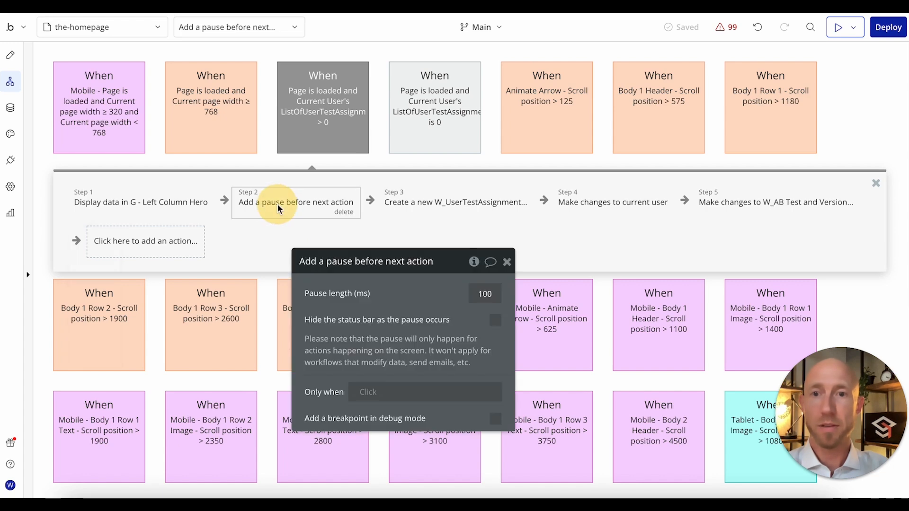
click(337, 212)
click(338, 211)
click(367, 212)
click(348, 210)
click(350, 211)
click(361, 206)
click(367, 211)
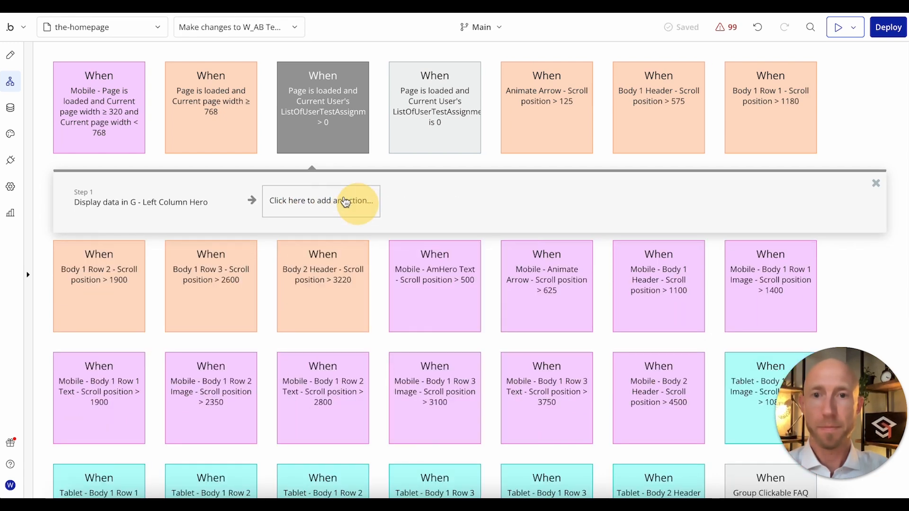
Step: Try to reuse the count is 0 event's Only when expression as the data to display in the > 0 workflow's G - Left Column Hero action
click(166, 216)
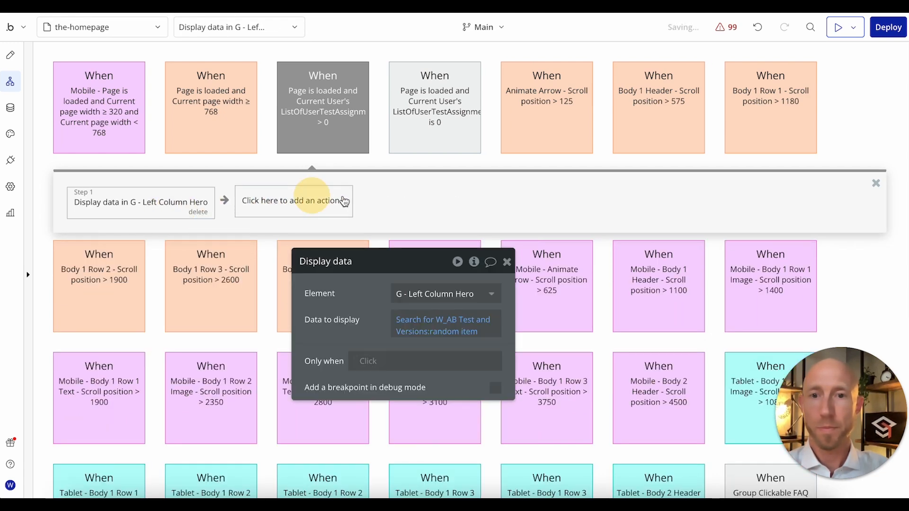
click(340, 123)
click(432, 112)
right_click(408, 333)
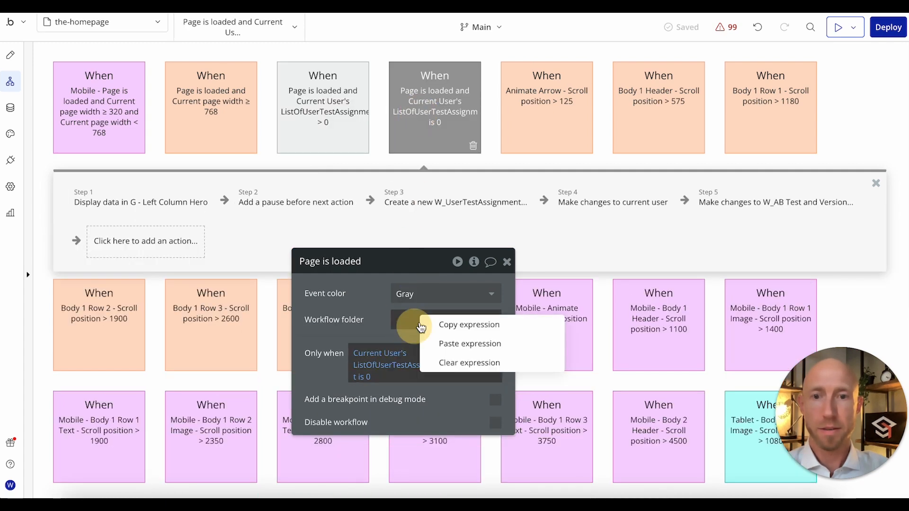
click(447, 329)
click(308, 137)
click(137, 214)
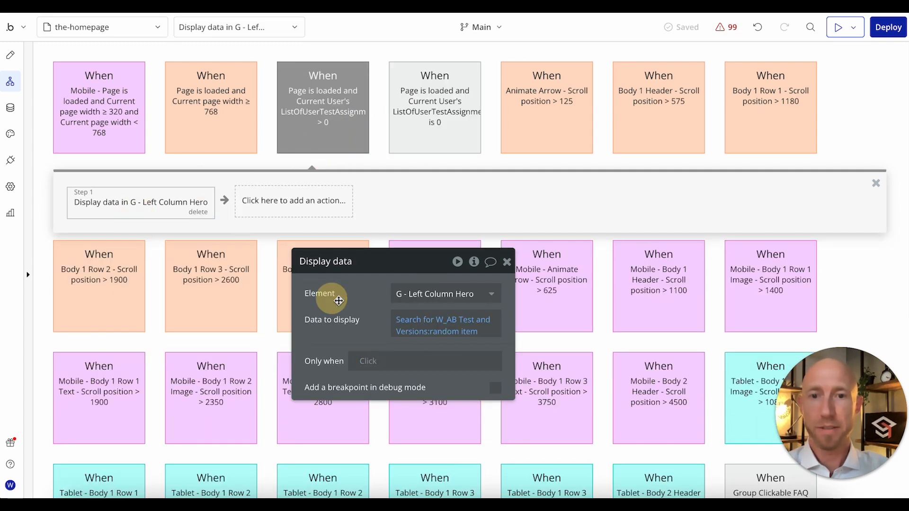
right_click(437, 319)
click(485, 317)
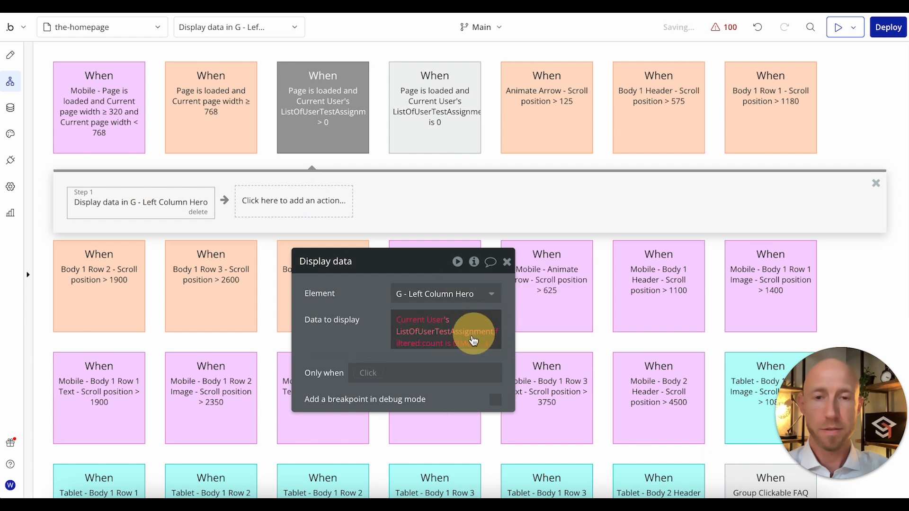
Step: Try to reduce the pasted expression to Current User's ListOfUserTestAssignment:filtered:first item's Version
click(475, 339)
key(BackSpace)
key(BackSpace)
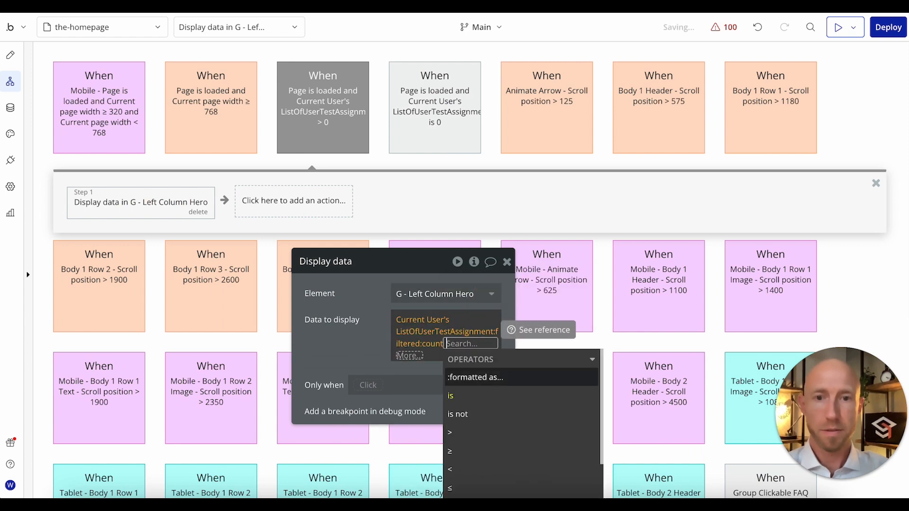
key(BackSpace)
key(BackSpace)
click(383, 339)
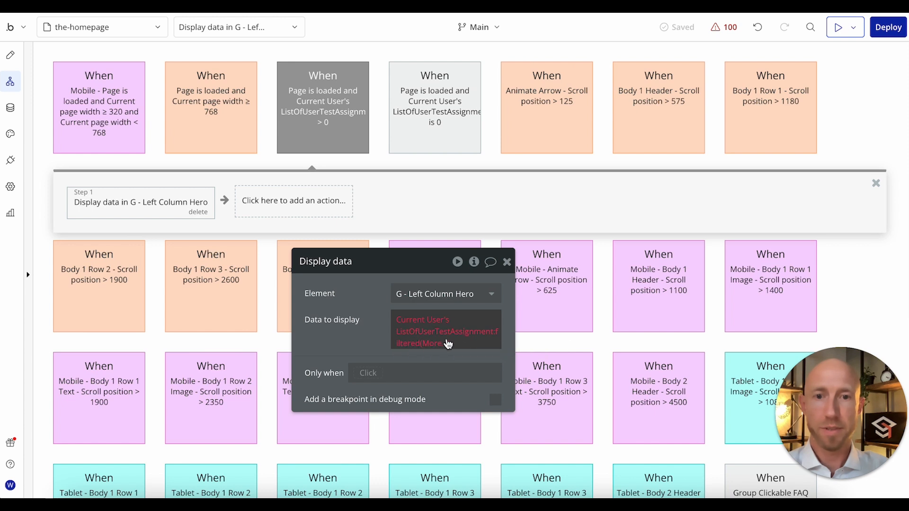
click(411, 349)
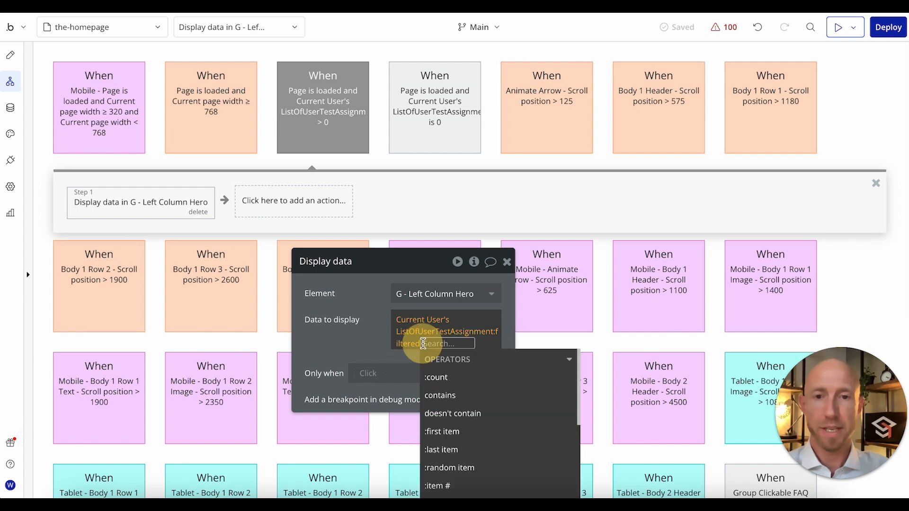
click(442, 430)
drag(370, 334, 391, 206)
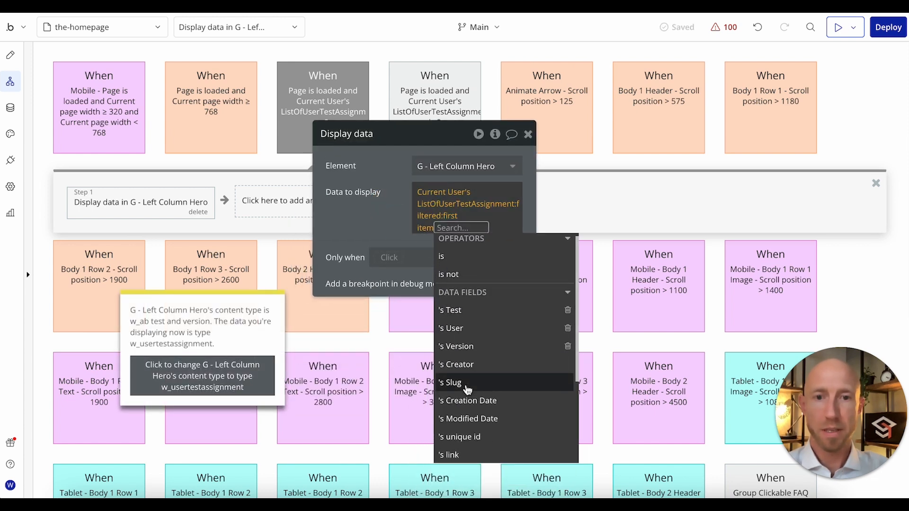
click(468, 354)
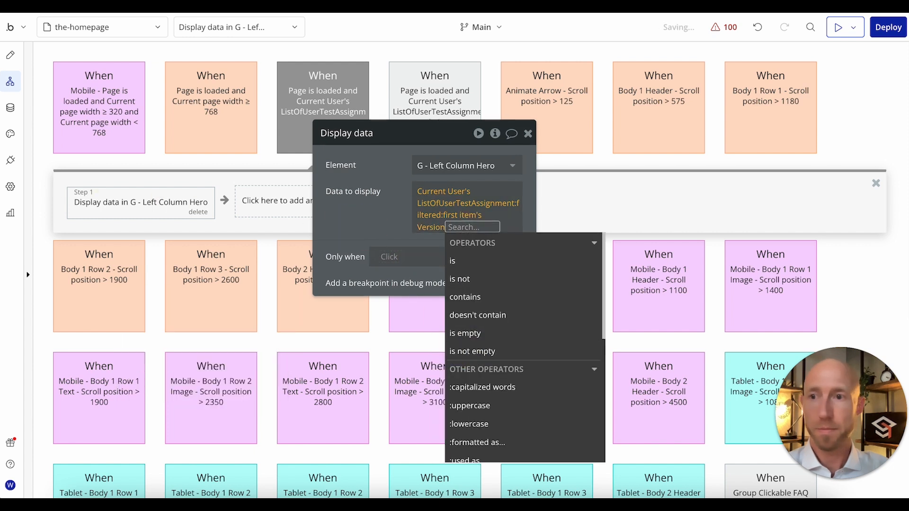
Step: Undo the changes made to the Display data expression
click(756, 28)
click(757, 29)
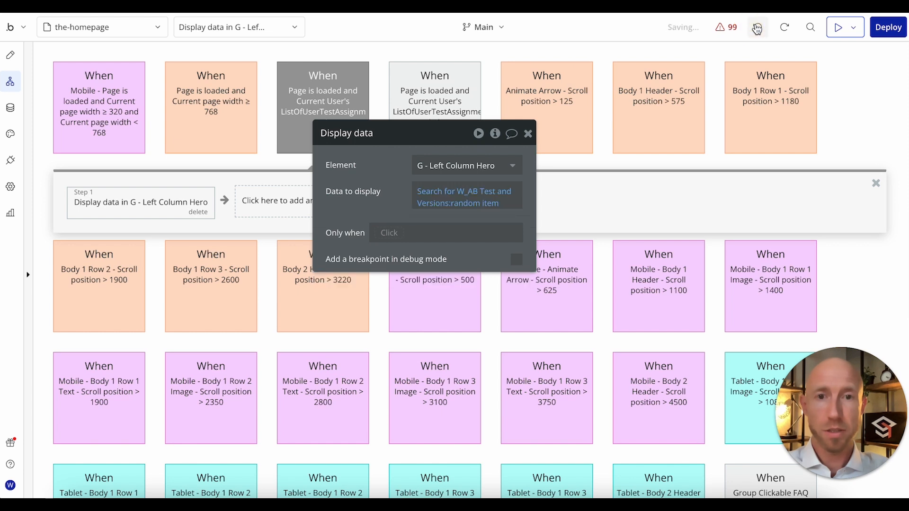
click(757, 28)
Step: Set the Data to display search for W_AB Test and Versions to use its first item
click(446, 198)
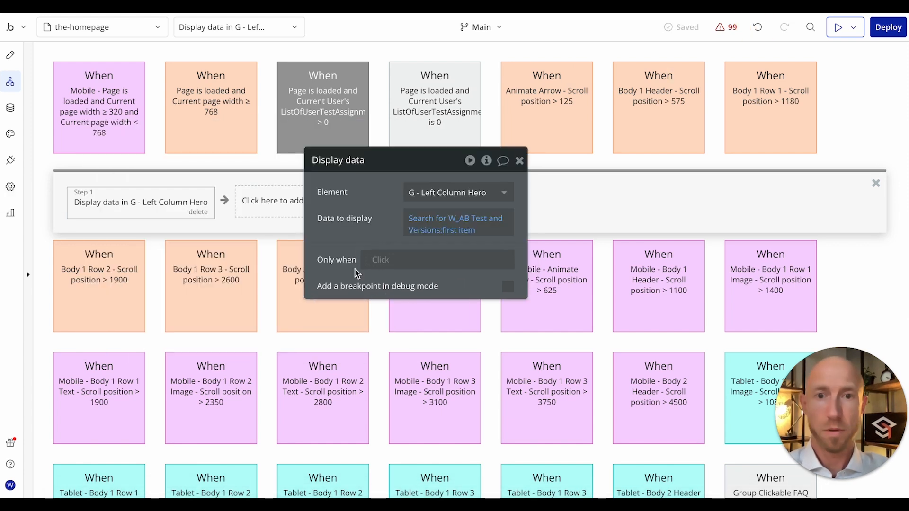
click(444, 232)
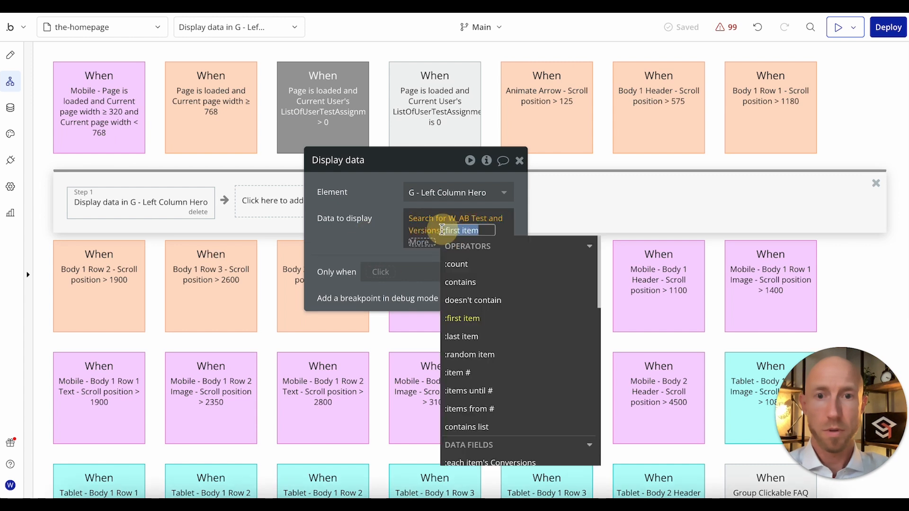
click(436, 230)
Step: Add a Version = constraint to the W_AB Test and Versions search
click(172, 258)
click(101, 253)
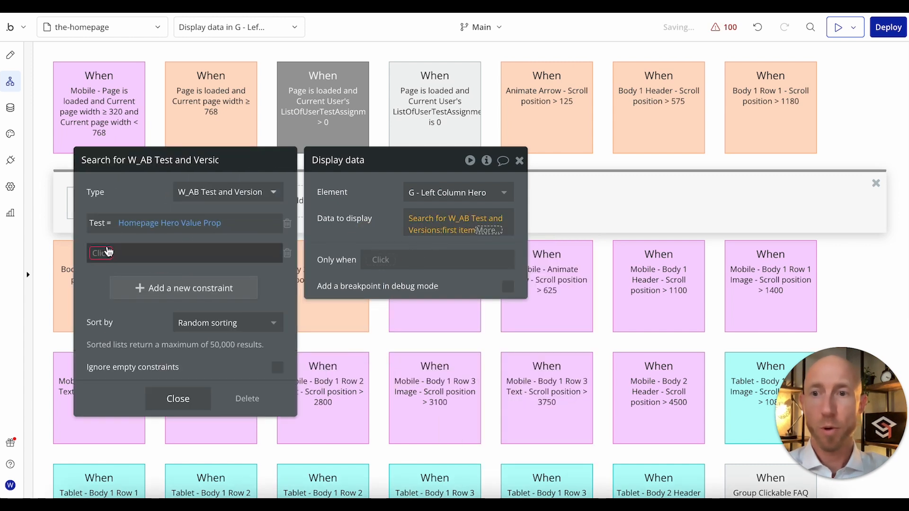
text(vers)
click(97, 286)
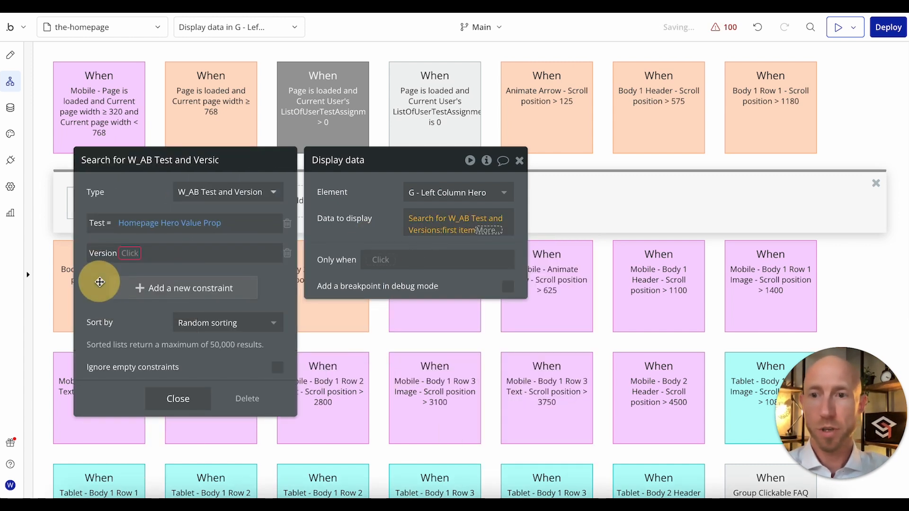
click(133, 261)
click(134, 267)
Step: Paste the copied expression into the Version constraint and correct it to Current User's ListOfUserTestAssignment
right_click(196, 253)
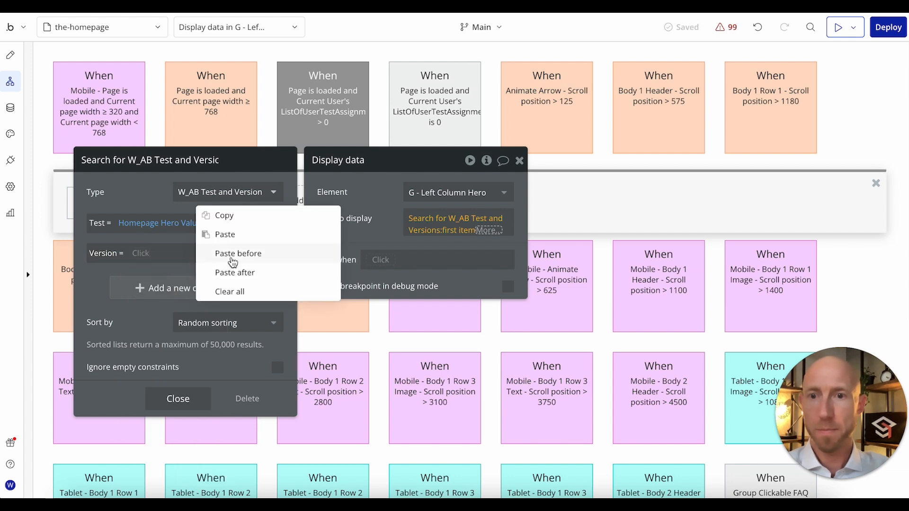
click(225, 235)
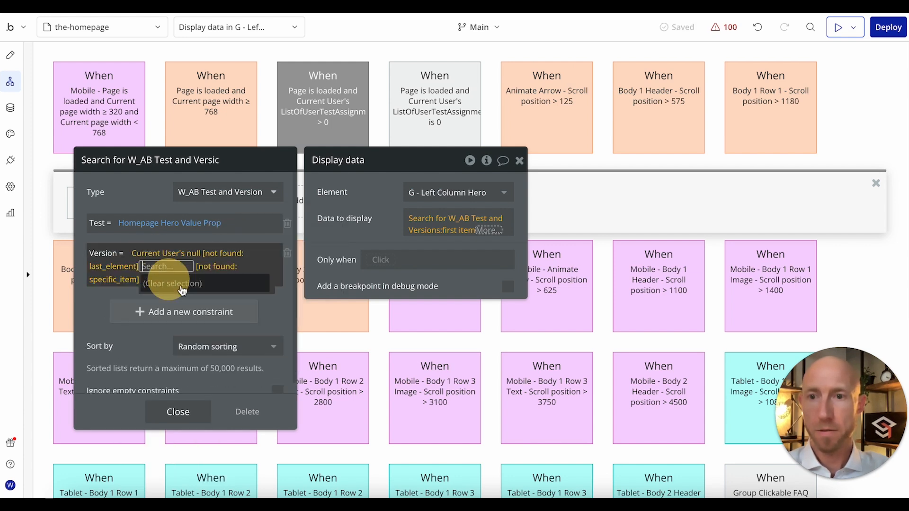
key(BackSpace)
text(listof)
click(264, 288)
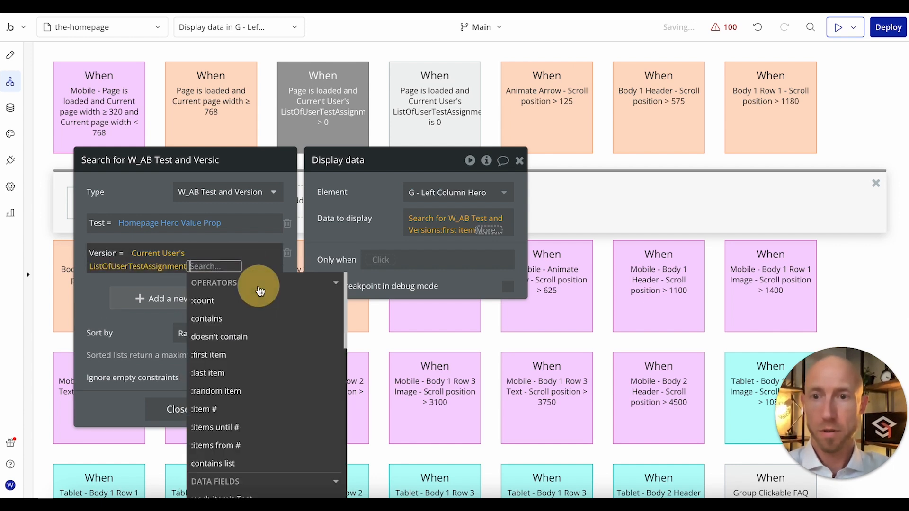
Step: Apply the :filtered operator to ListOfUserTestAssignment in the Version constraint
click(239, 354)
click(181, 268)
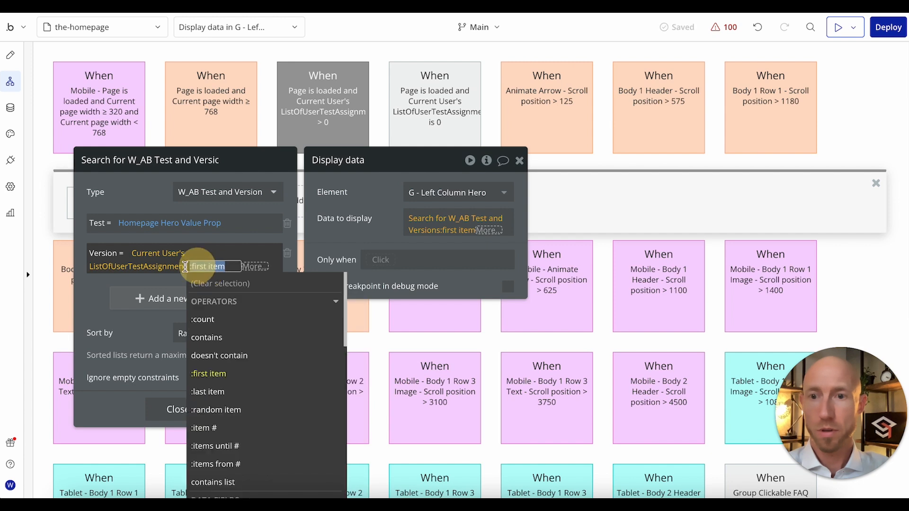
click(164, 268)
click(101, 269)
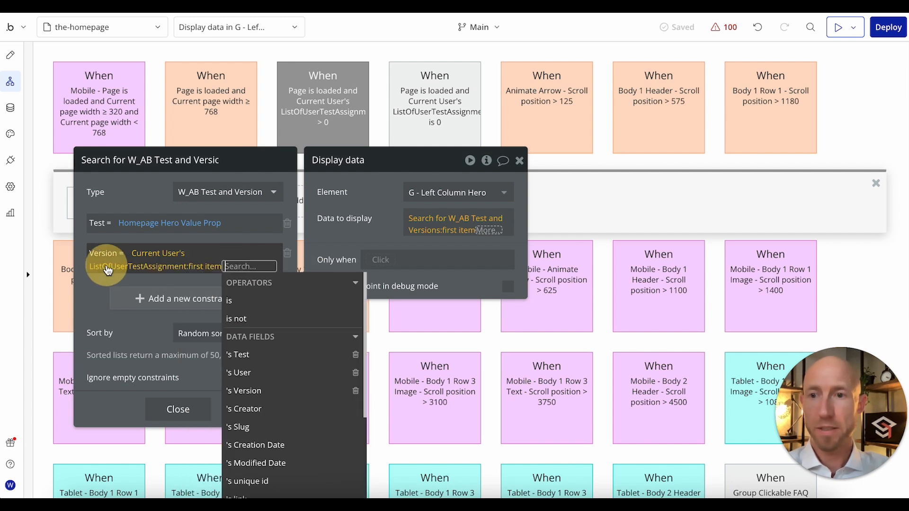
click(207, 271)
text(fil)
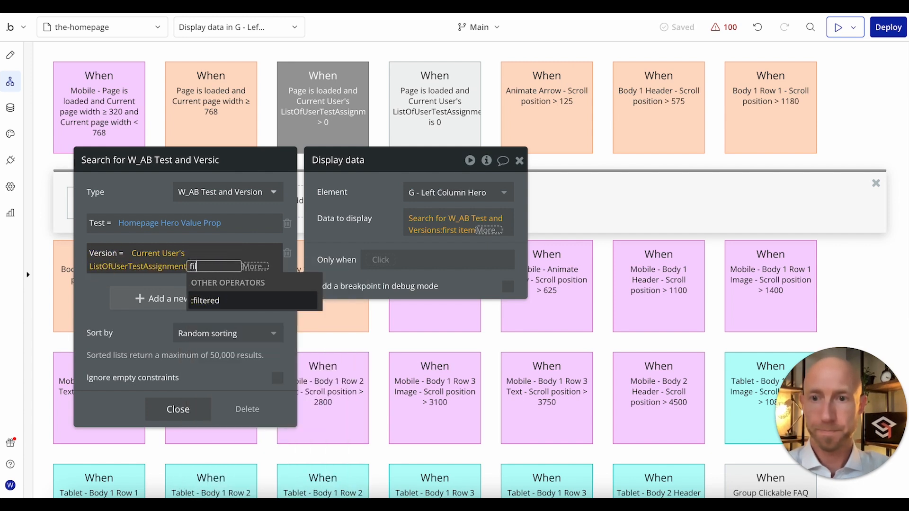
click(223, 301)
Step: Constrain the list filter to Test = Homepage Hero Value Prop and close the filter
click(170, 201)
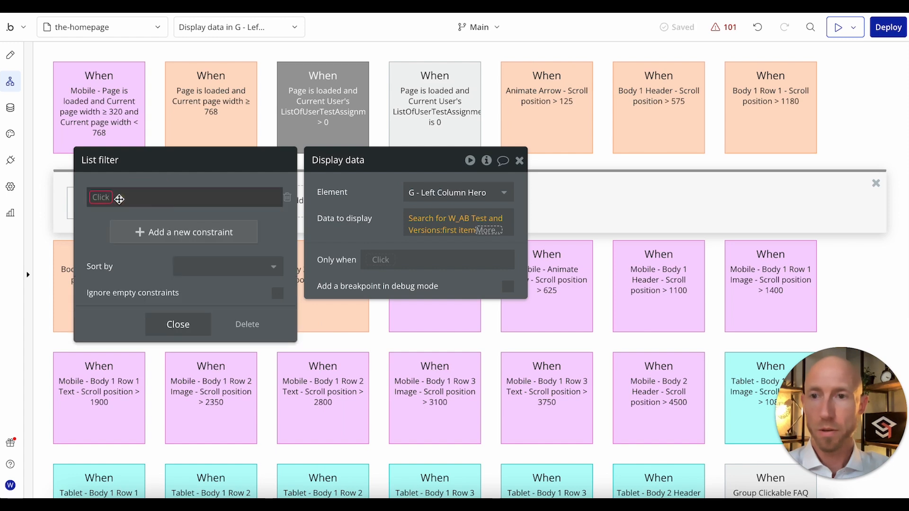
click(100, 196)
text(te)
click(103, 219)
click(115, 198)
click(122, 212)
click(125, 197)
click(148, 250)
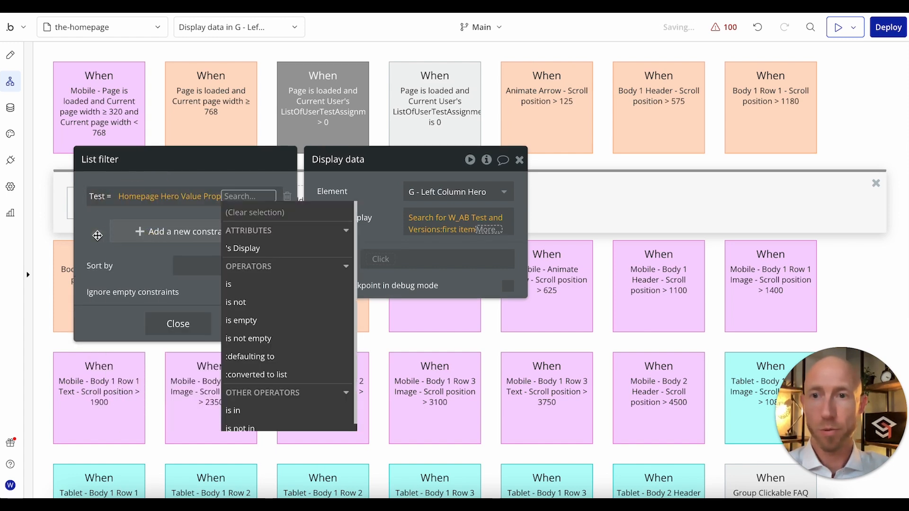
click(178, 324)
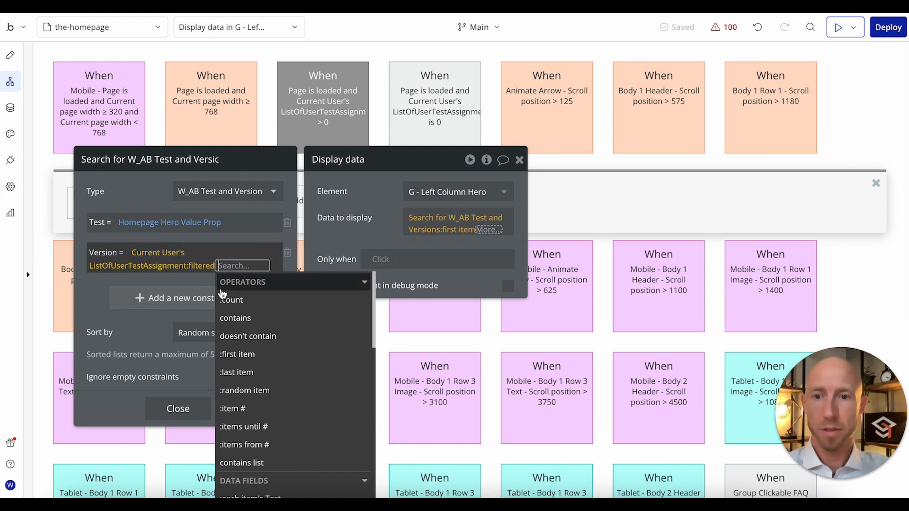
Step: Complete the Version constraint with the filtered list's first item's Version
click(239, 354)
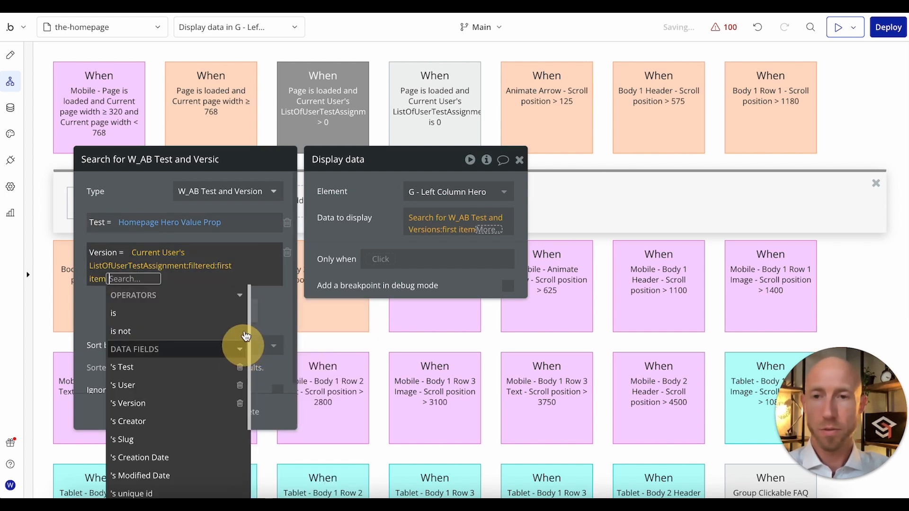
click(182, 403)
click(98, 305)
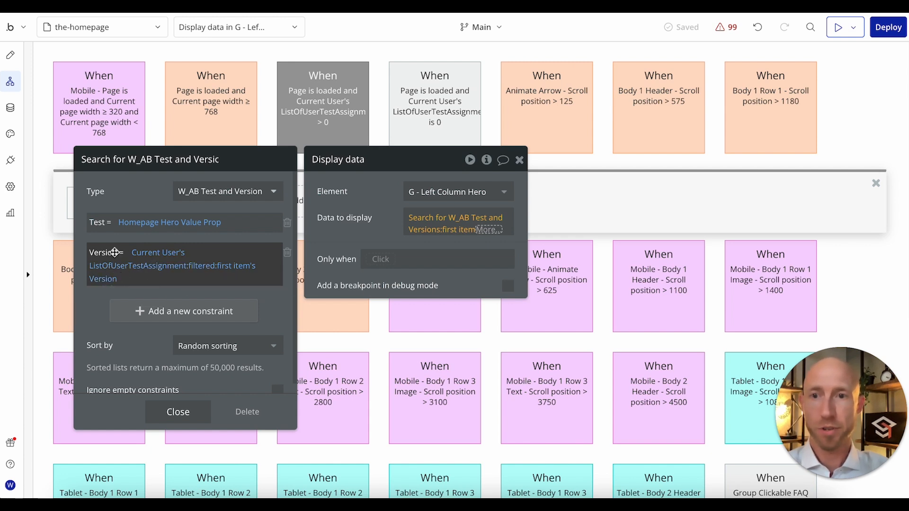
Step: Recheck the > 0 event's Only when condition and the Display data search, including its Version constraint and Test filter
click(449, 226)
click(424, 220)
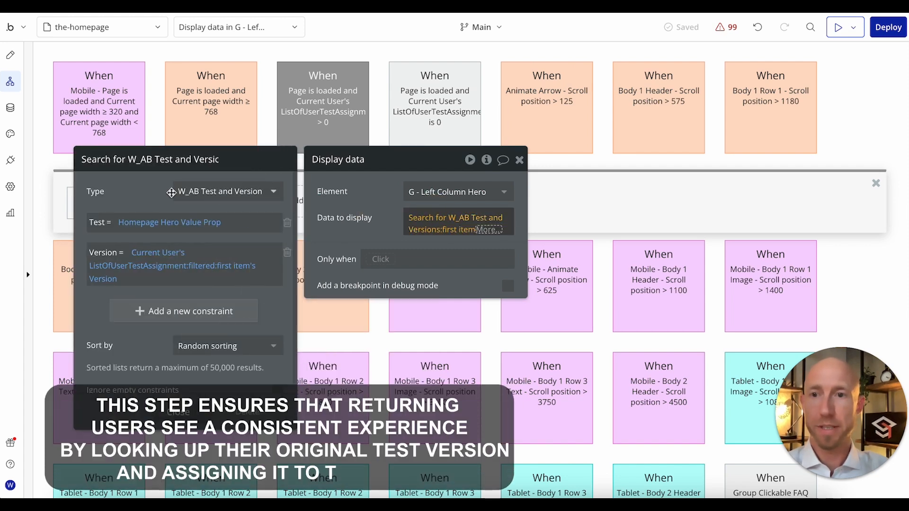
click(376, 193)
click(385, 159)
click(339, 141)
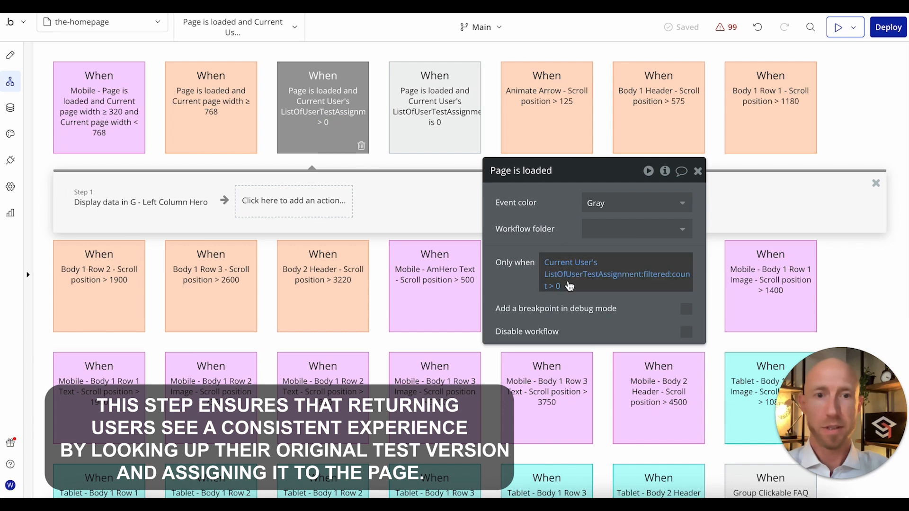
click(175, 204)
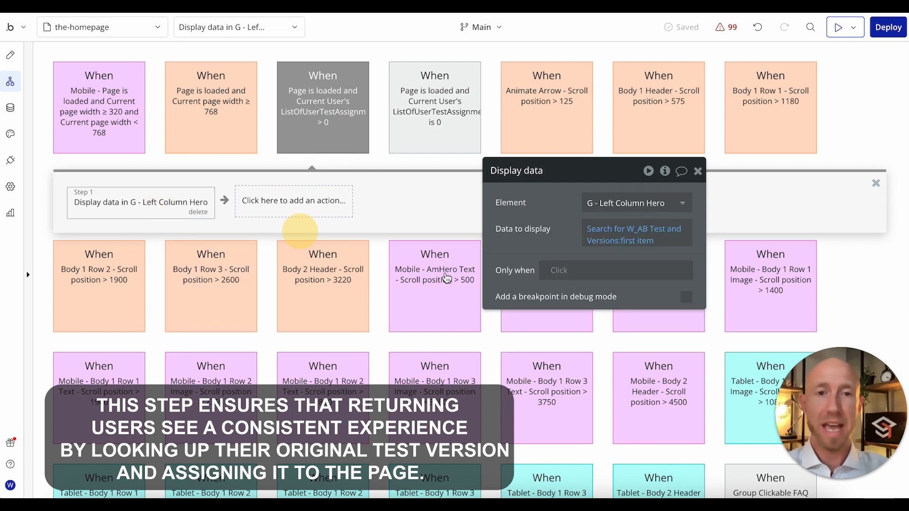
click(624, 239)
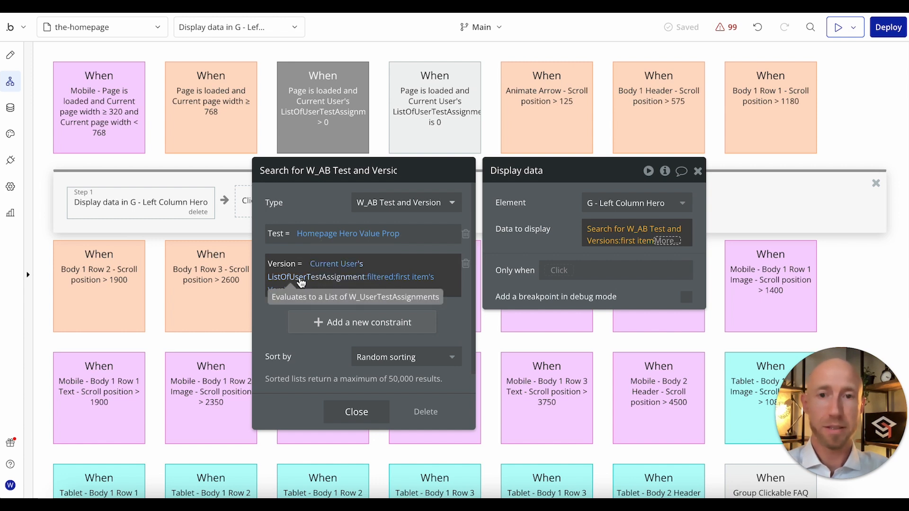
click(378, 278)
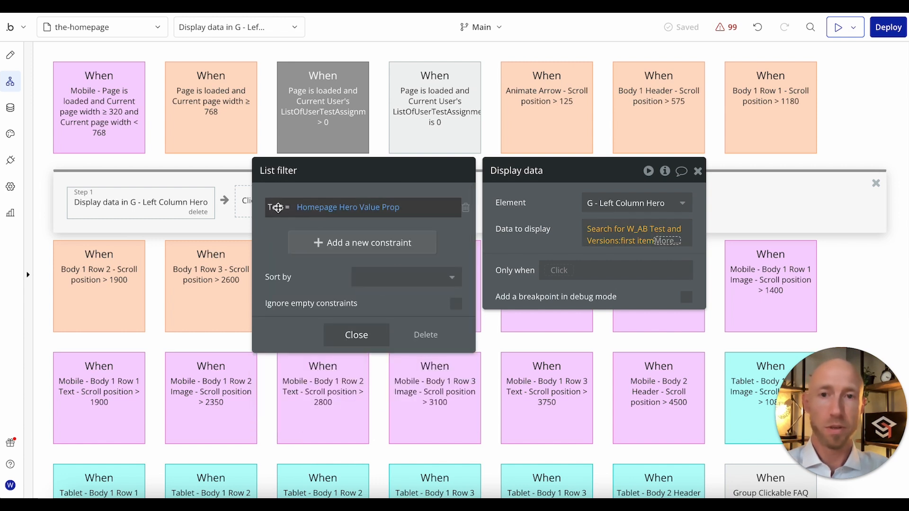
click(362, 335)
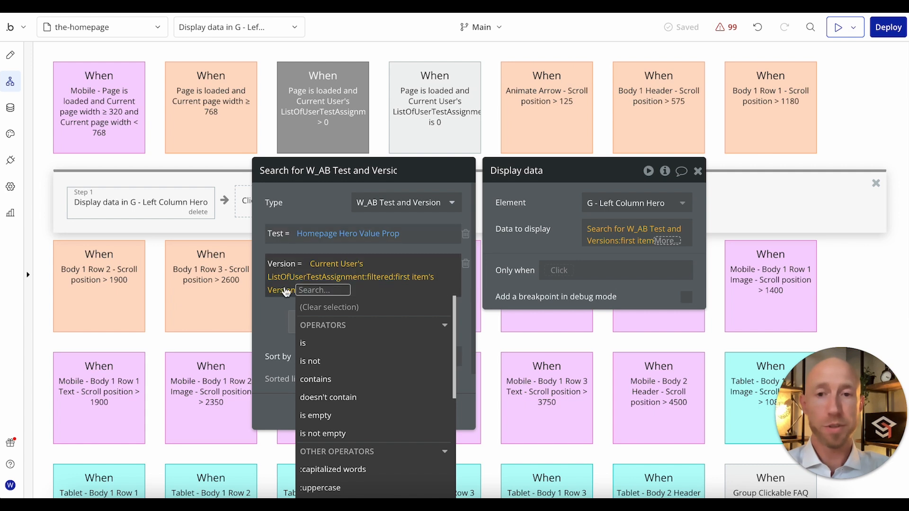
click(278, 316)
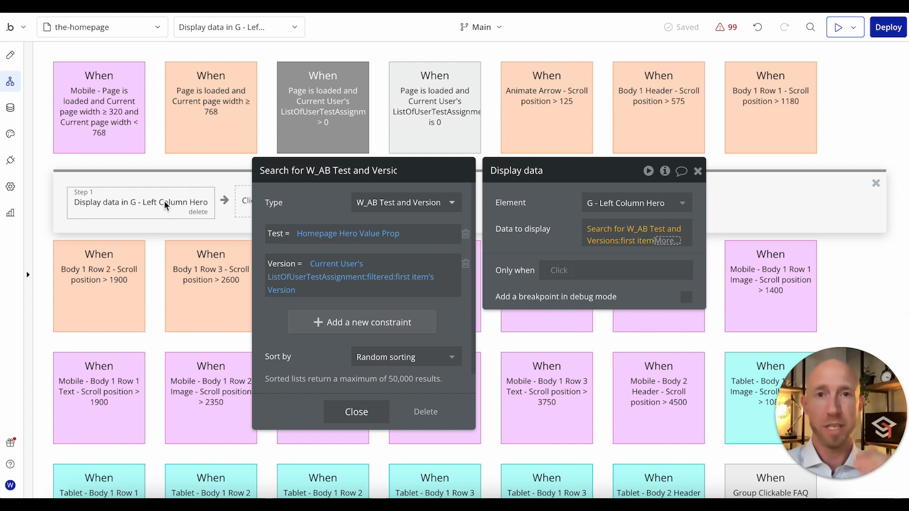
click(357, 412)
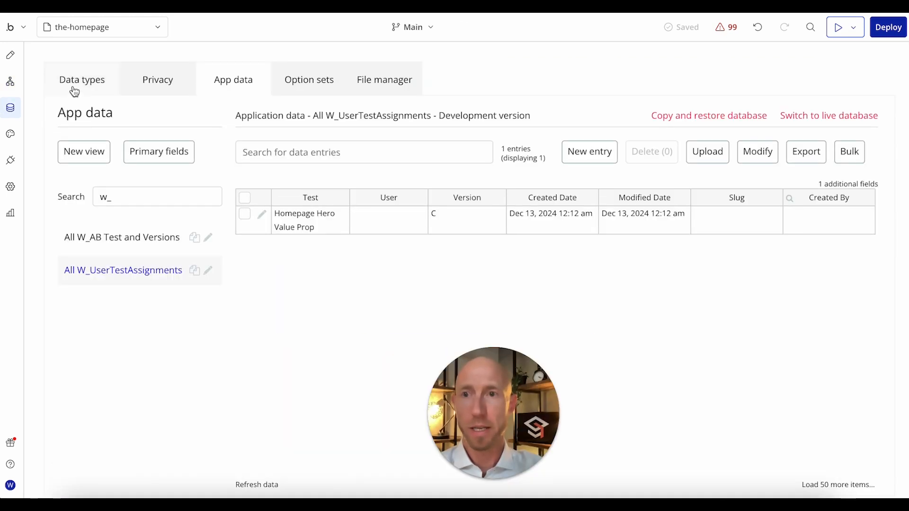
Step: Search the data types' privacy rules for UserTestAssignment and check the rules of W_UserTestAssignment
click(158, 79)
click(159, 149)
click(209, 152)
text(UserTestAssignment)
click(137, 181)
Step: Search the privacy data types for user and open the User type's rules
double_click(202, 150)
text(user)
click(136, 213)
Step: Find UserTestAssignment in the User privacy rules and make ListOfUserTestAssignment visible in the default permissions for everyone else
scroll(402, 237, down, 10)
key(ctrl+f)
text(UserTestAssignment)
key(Return)
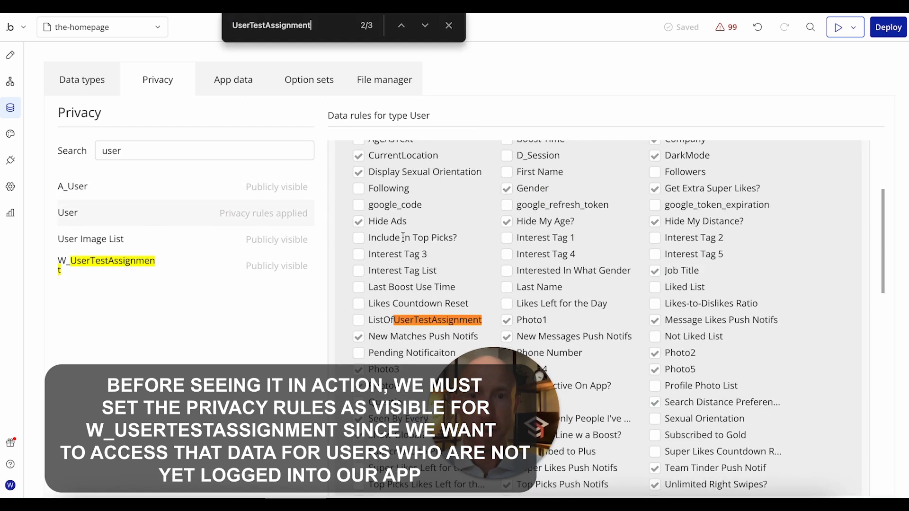
key(ctrl+f)
scroll(461, 318, down, 8)
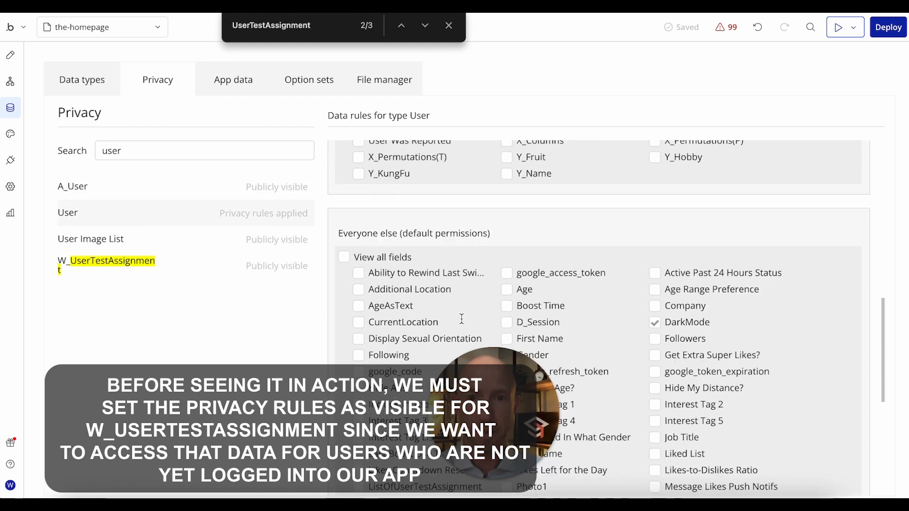
key(Return)
key(Return)
key(Return)
click(358, 320)
scroll(524, 321, down, 4)
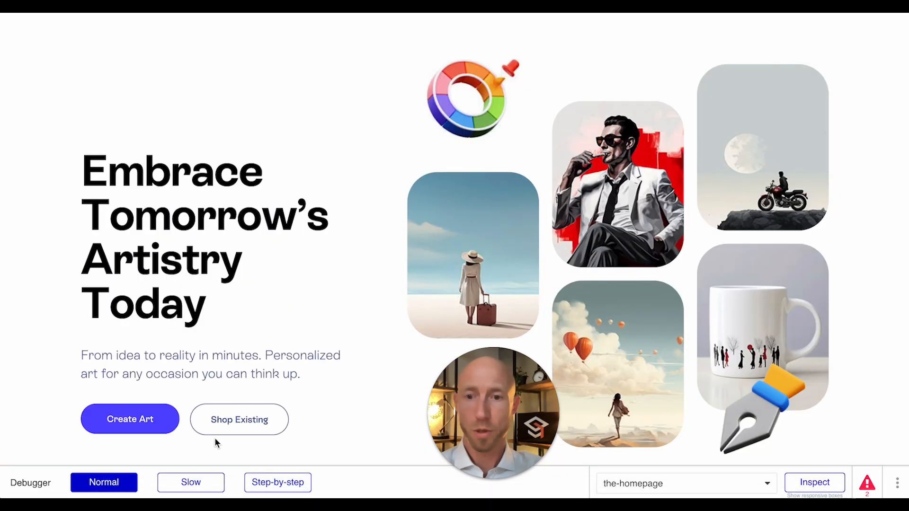
Step: Switch the homepage preview's debugger to step-by-step mode and reload the page
click(271, 481)
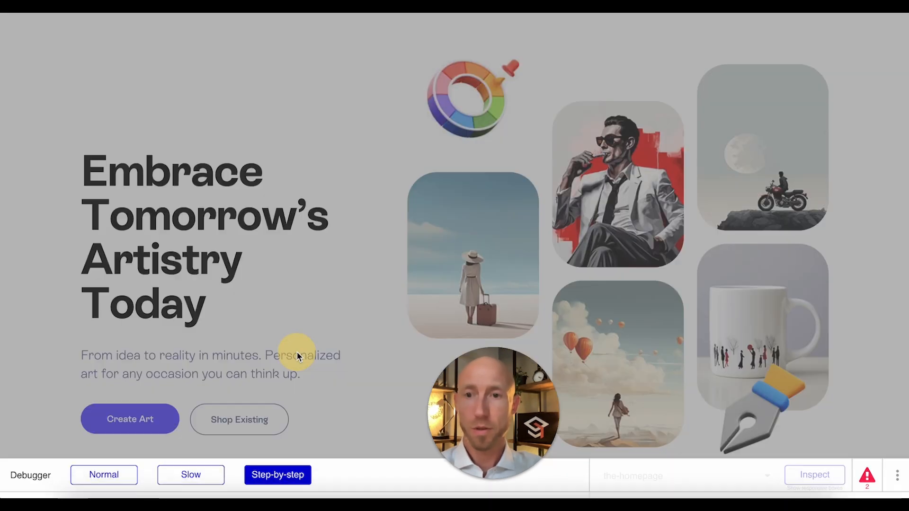
click(478, 174)
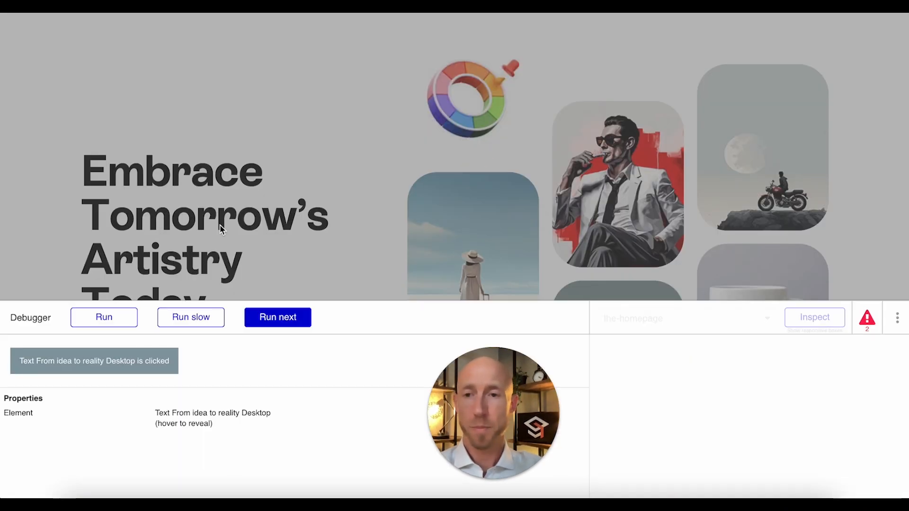
click(292, 326)
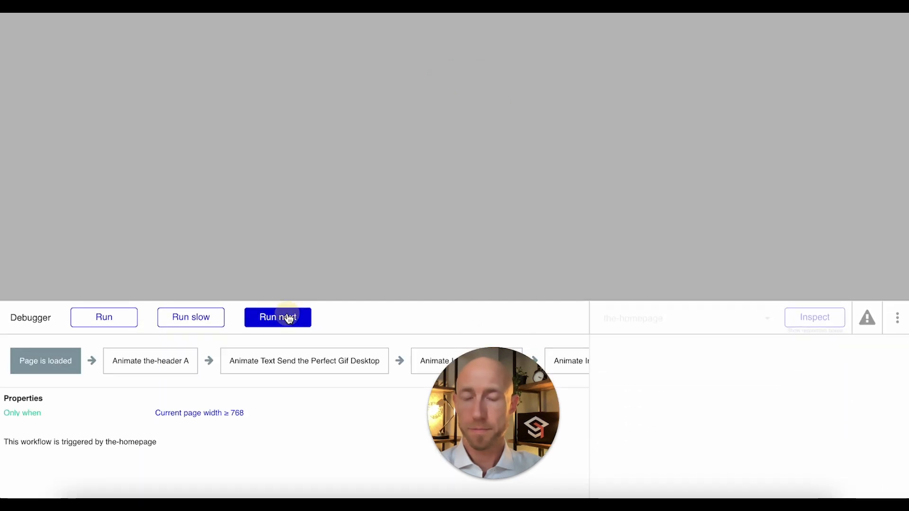
Step: Step through the desktop page-load animation workflow in the debugger, up to the Animate Image B Hero action
click(289, 318)
click(289, 318)
click(288, 317)
click(288, 318)
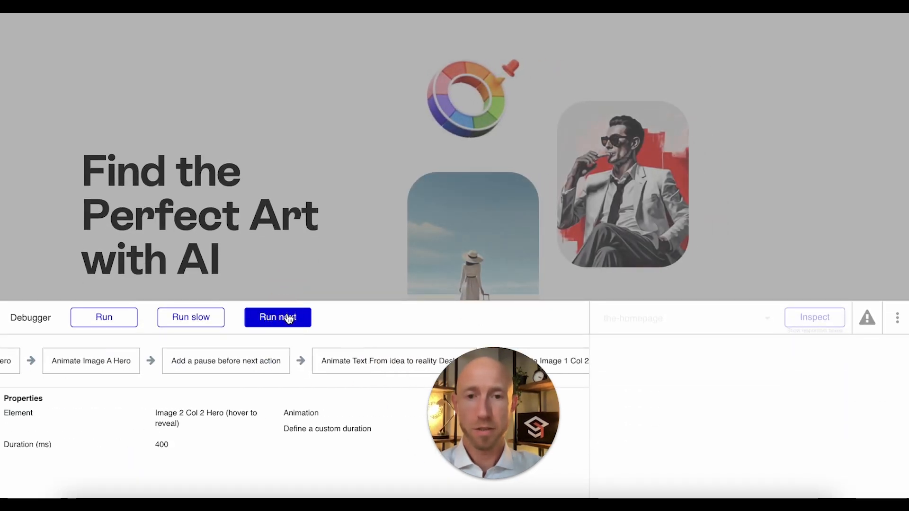
click(289, 317)
click(289, 318)
drag(506, 417, 778, 417)
click(286, 322)
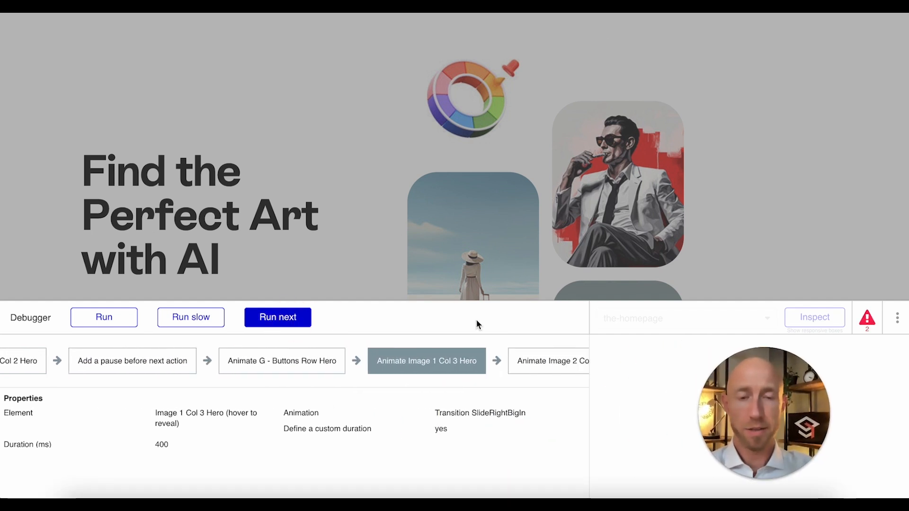
click(268, 318)
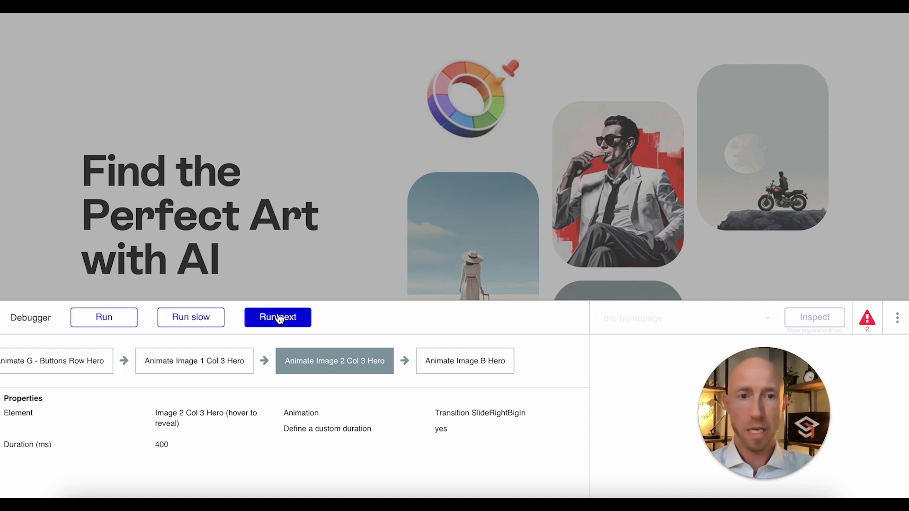
click(279, 319)
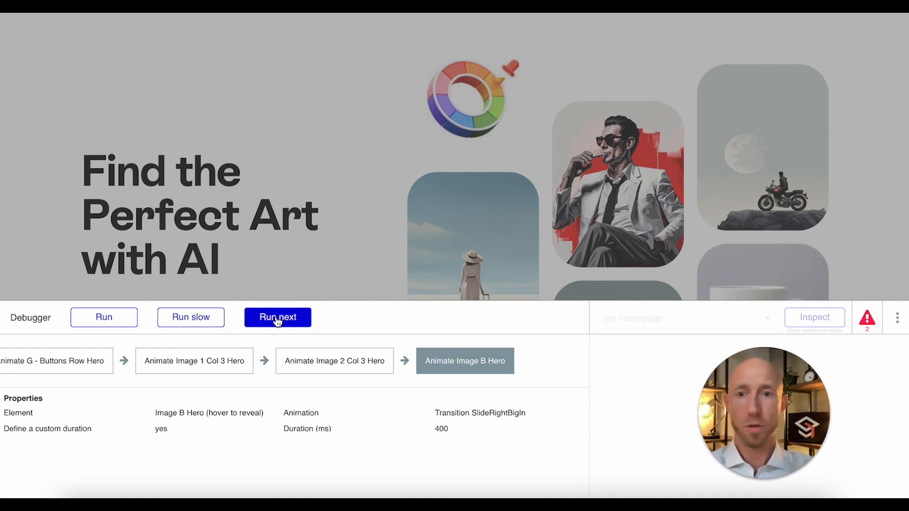
click(278, 318)
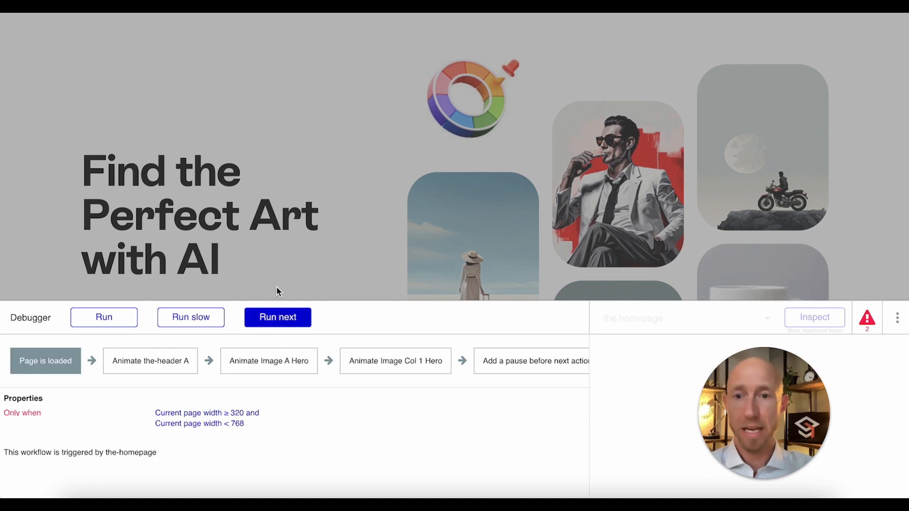
Step: Step through the page-load event that displays data in G - Left Column Hero
click(294, 319)
click(296, 321)
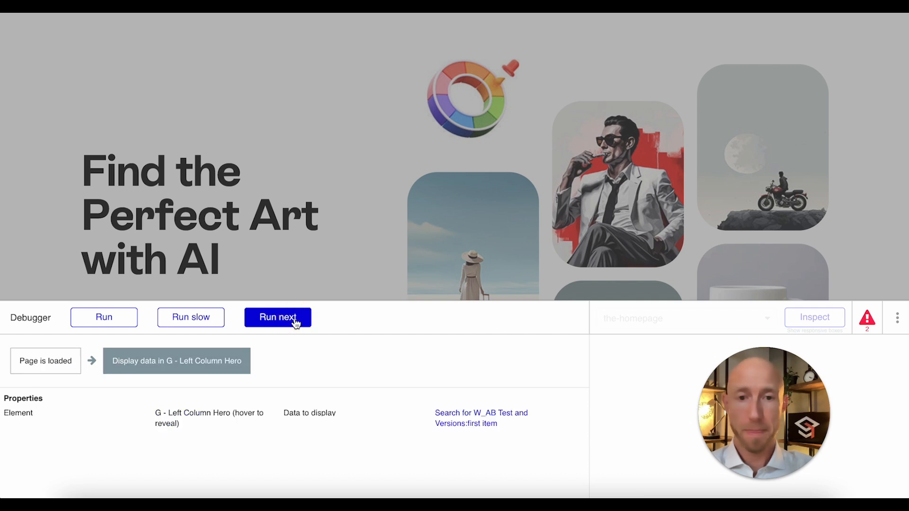
click(295, 321)
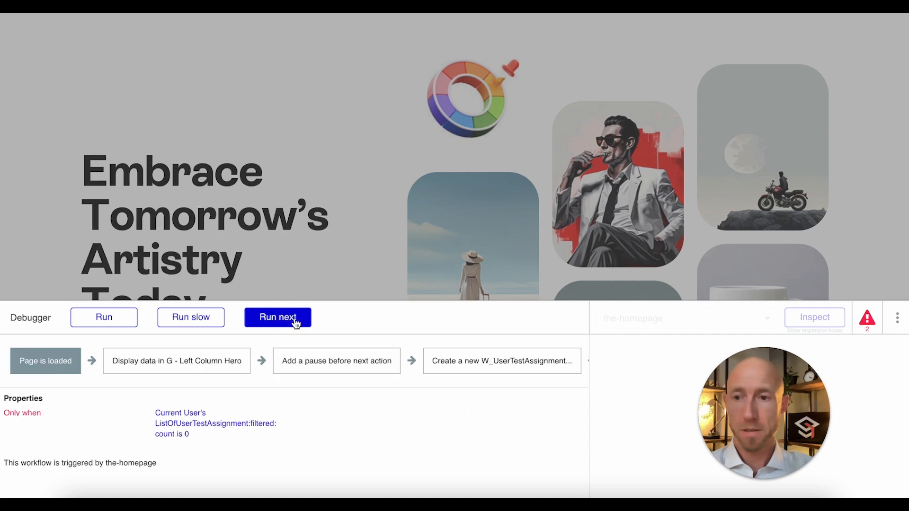
Step: Evaluate each part of the new-visitor event's Only when condition, ListOfUserTestAssignment:filtered:count is 0, and run the remaining step
click(183, 437)
drag(760, 452, 481, 448)
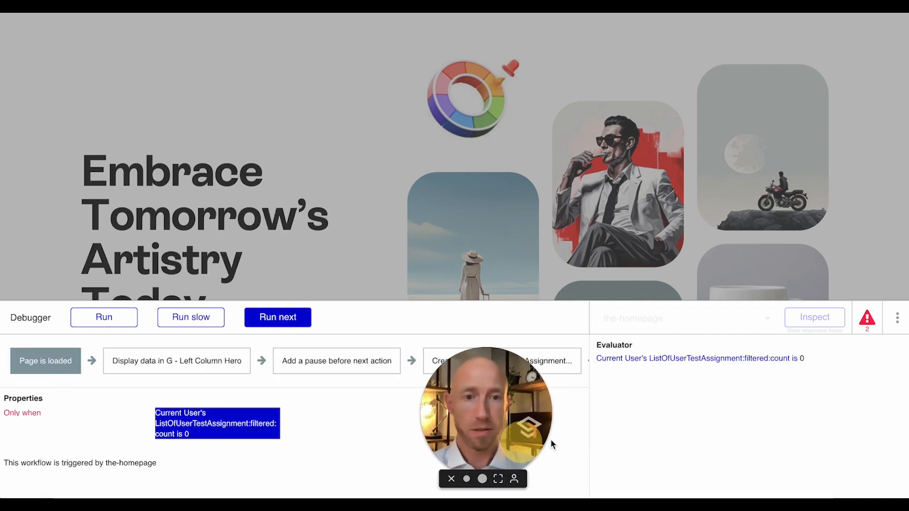
click(725, 358)
click(628, 360)
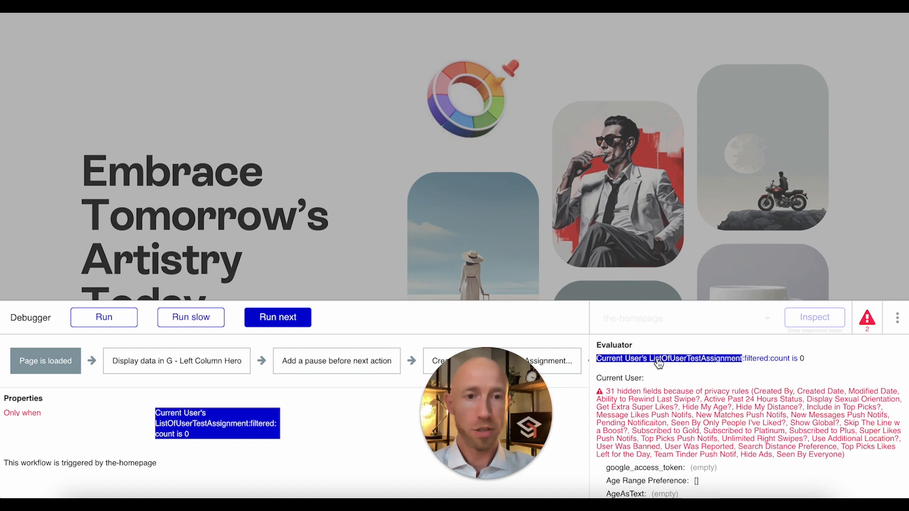
click(719, 359)
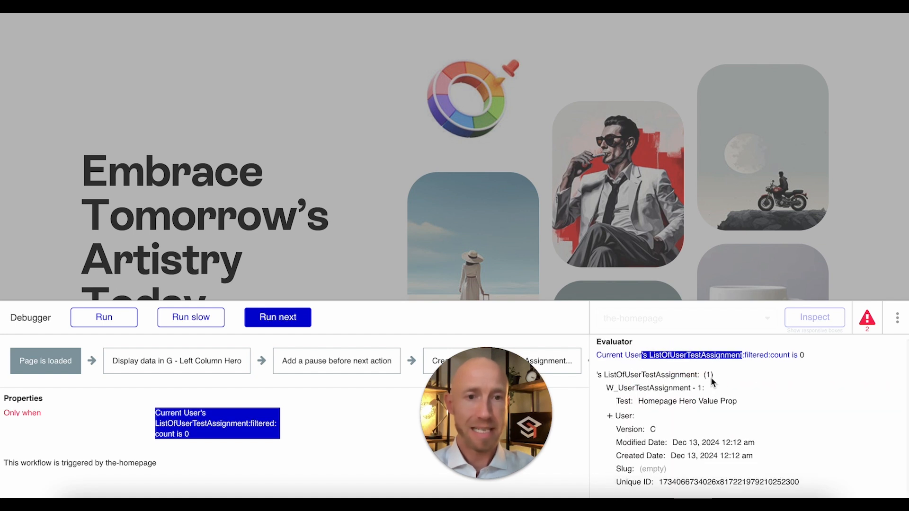
click(783, 358)
click(798, 359)
click(281, 321)
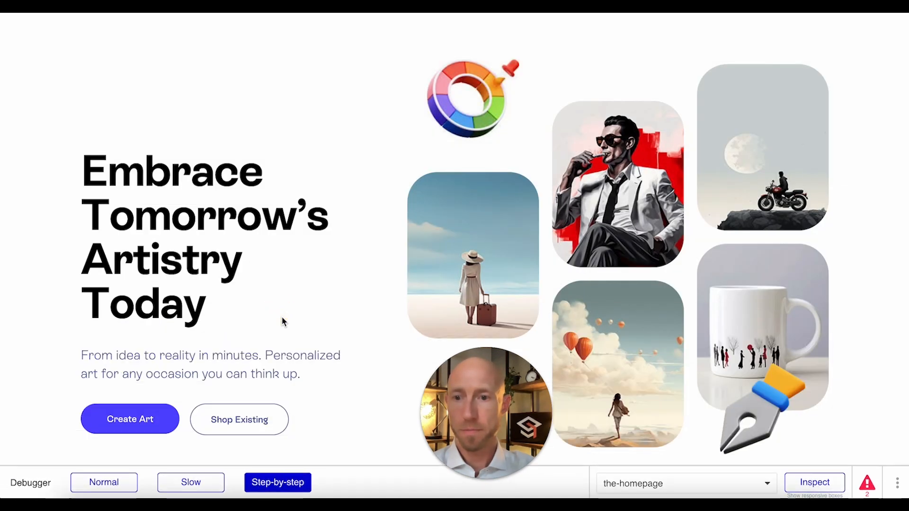
Step: Check the hero headline shown on the preview page, running the scroll-triggered workflows that interrupt
scroll(354, 264, up, 3)
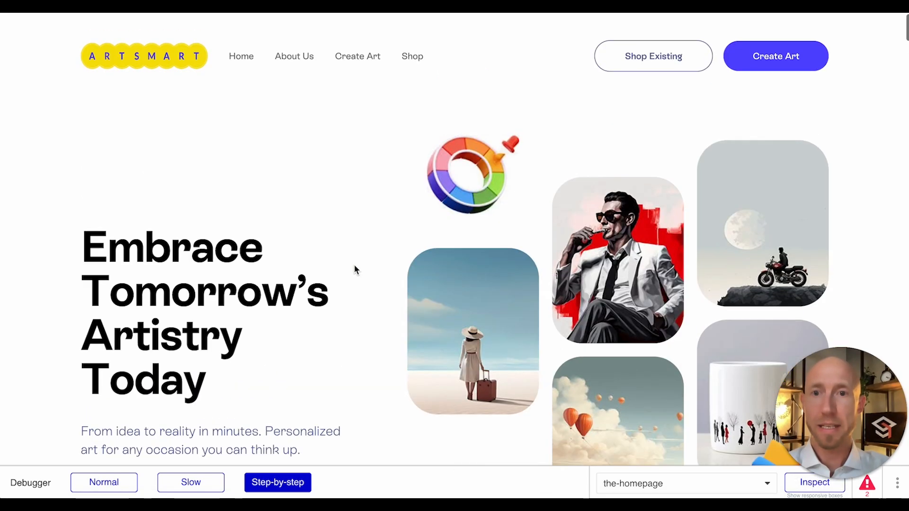
click(271, 339)
drag(271, 337, 81, 216)
scroll(219, 299, down, 3)
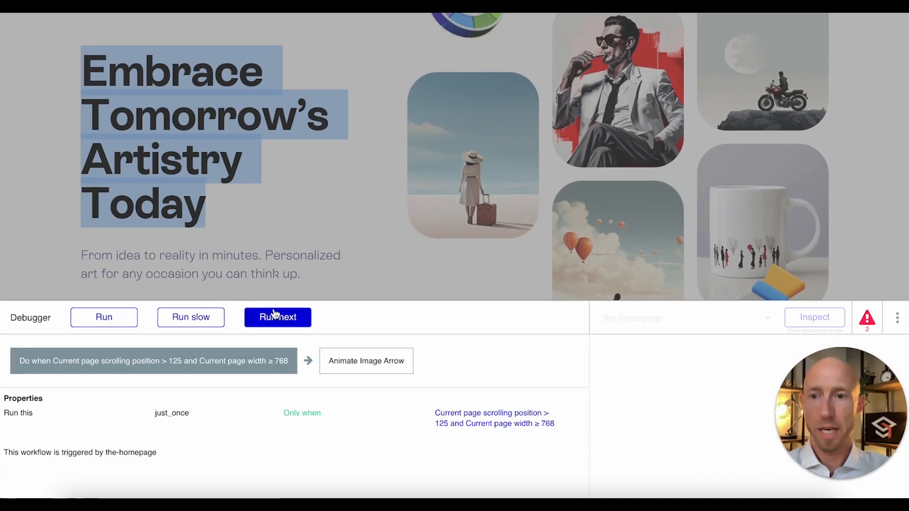
click(277, 316)
click(274, 316)
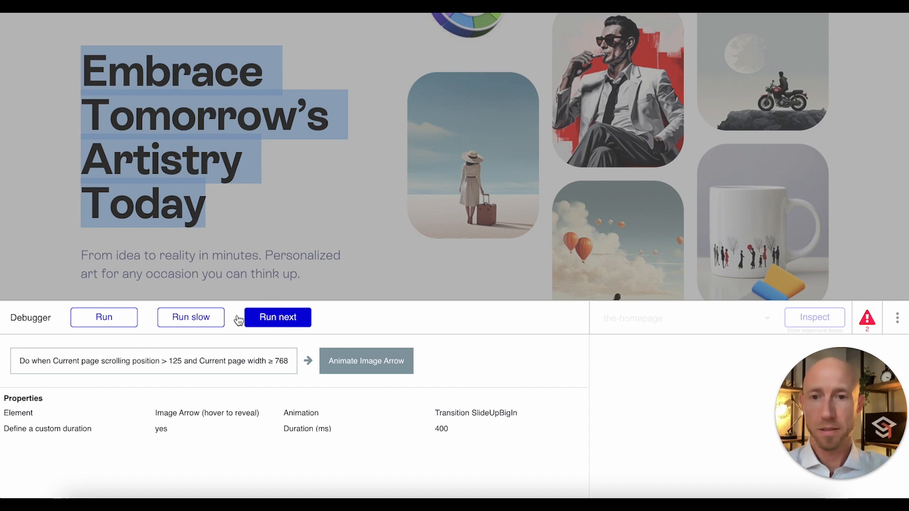
click(100, 314)
scroll(418, 341, down, 5)
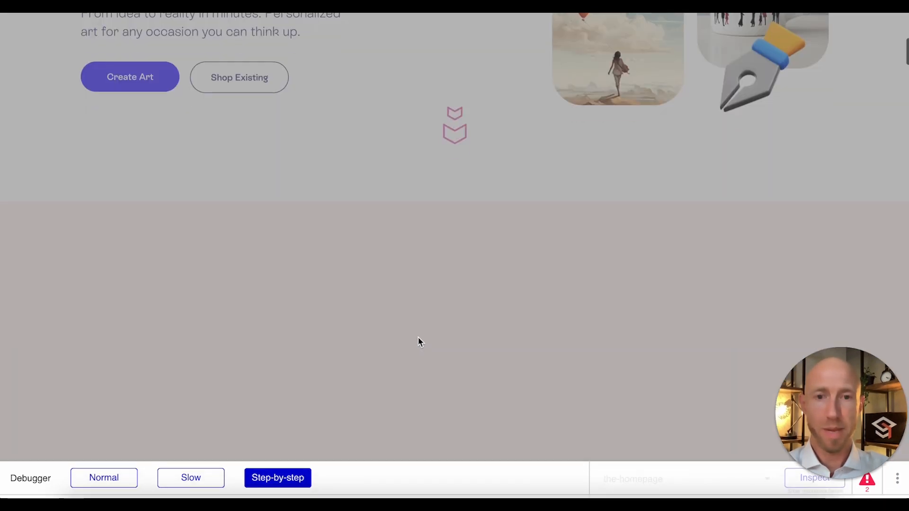
click(82, 313)
scroll(391, 223, up, 8)
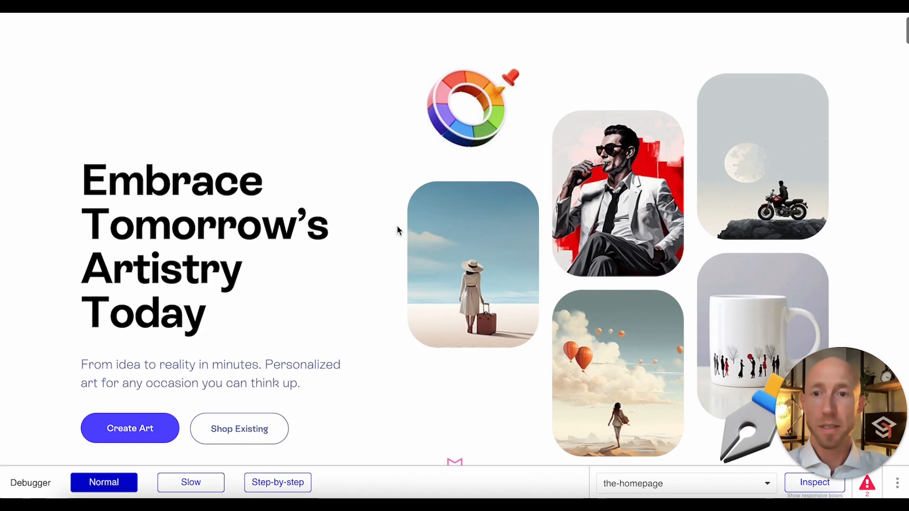
drag(229, 314, 77, 189)
click(212, 247)
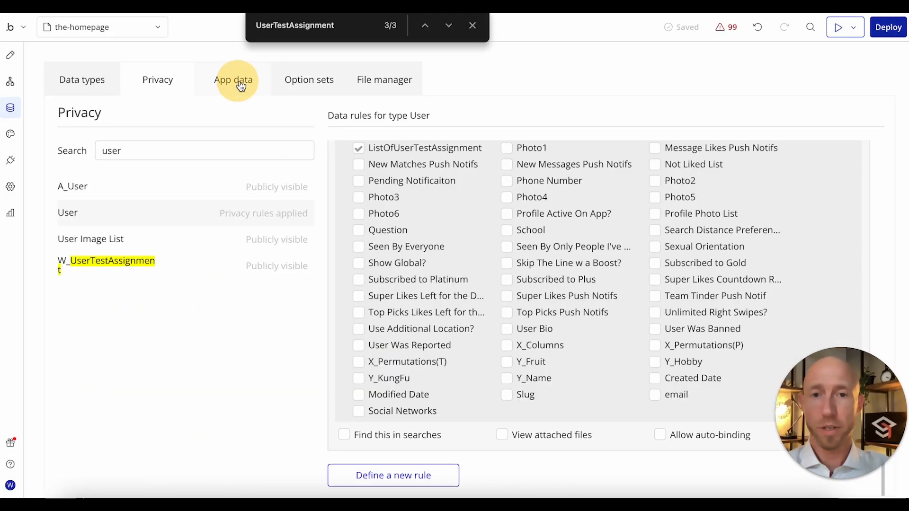
Step: Check the Test and Version values of the saved W_UserTestAssignments entry in the app data and close the page search
click(239, 86)
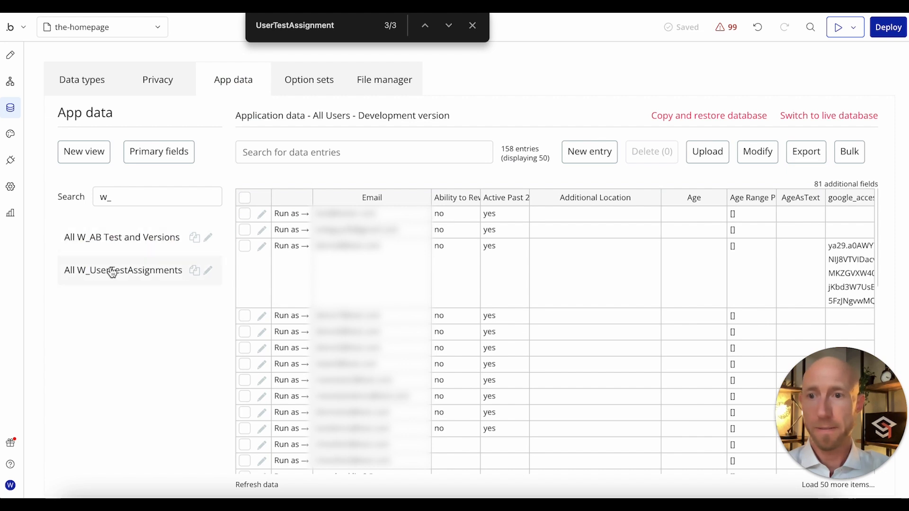
click(112, 271)
drag(434, 219, 671, 232)
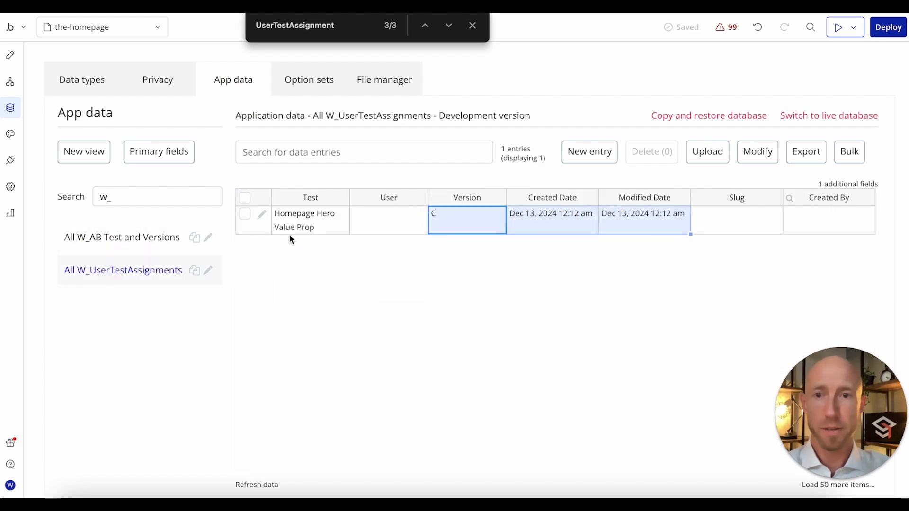
drag(289, 232, 510, 240)
click(490, 231)
click(499, 258)
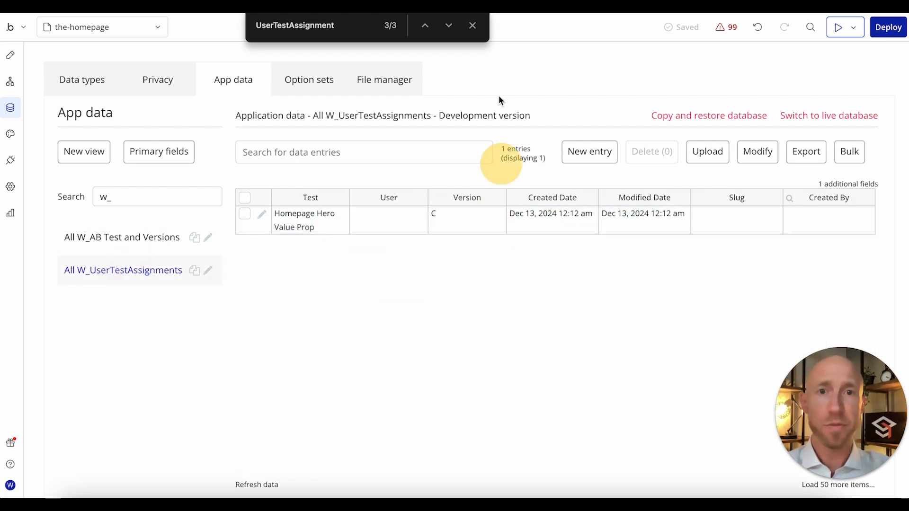
click(473, 25)
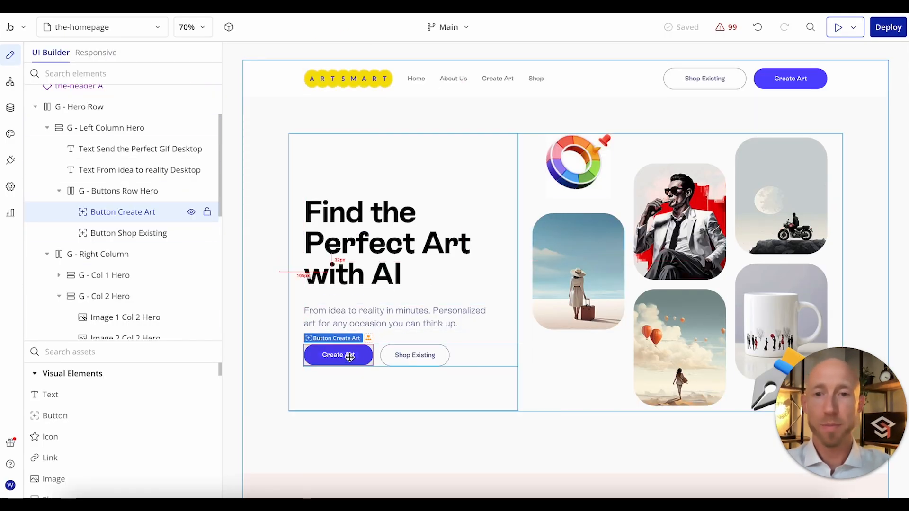
Step: Add a click workflow to the hero's Create Art button and start adding its first action
double_click(364, 353)
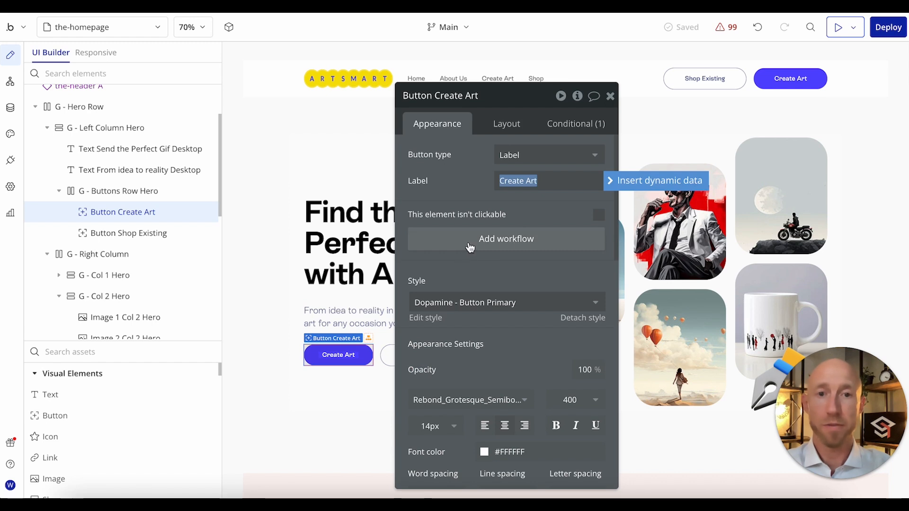
click(470, 247)
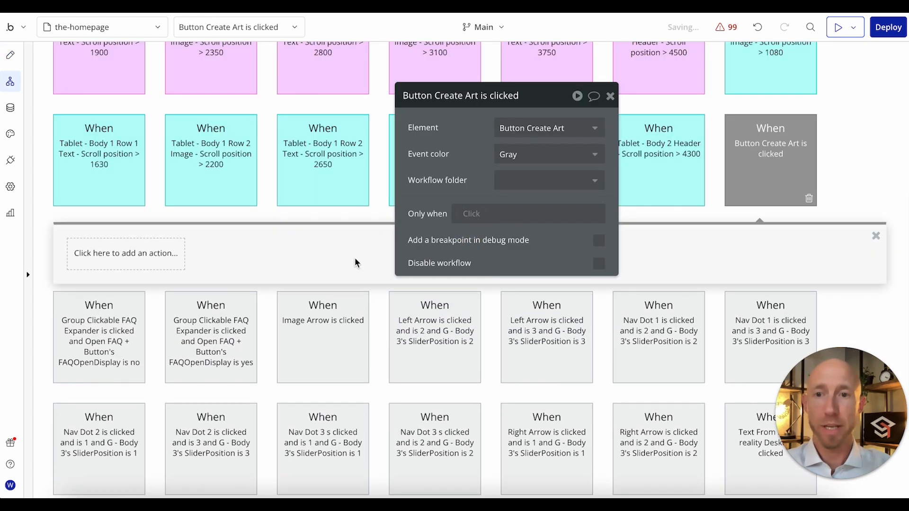
click(148, 259)
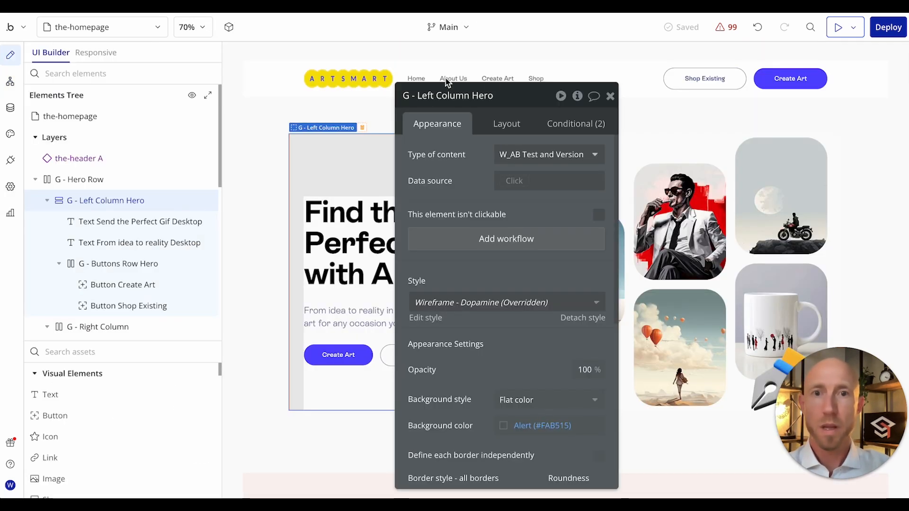
Step: Add a Make changes to thing action to the Create Art click workflow, targeting G - Left Column Hero's W_AB Test and Version
click(428, 95)
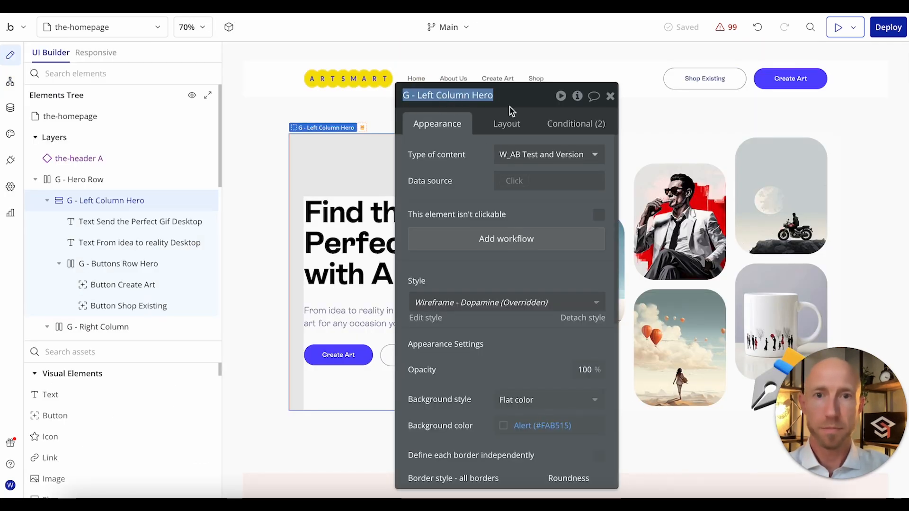
click(19, 90)
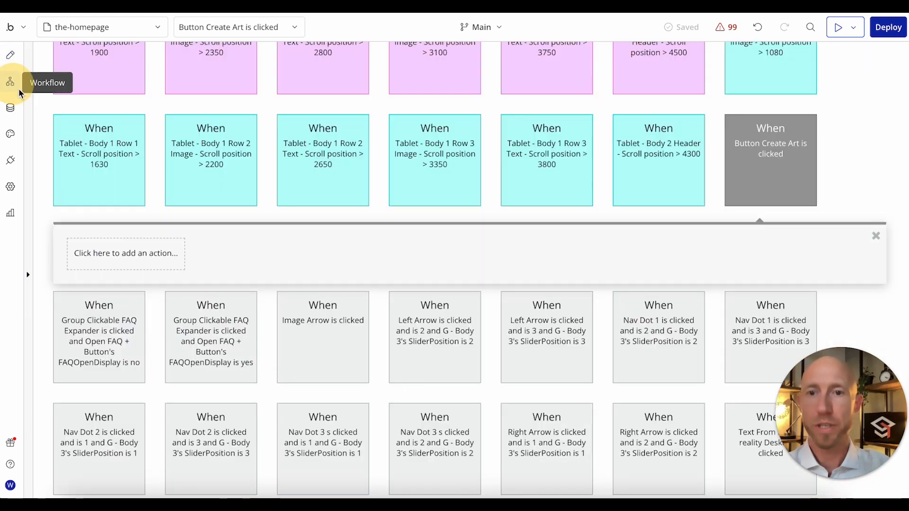
click(139, 258)
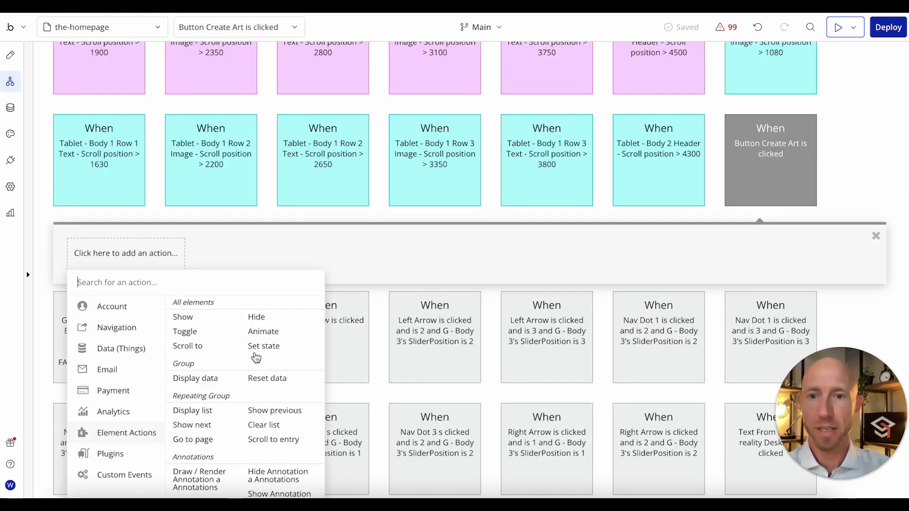
mouse_move(158, 349)
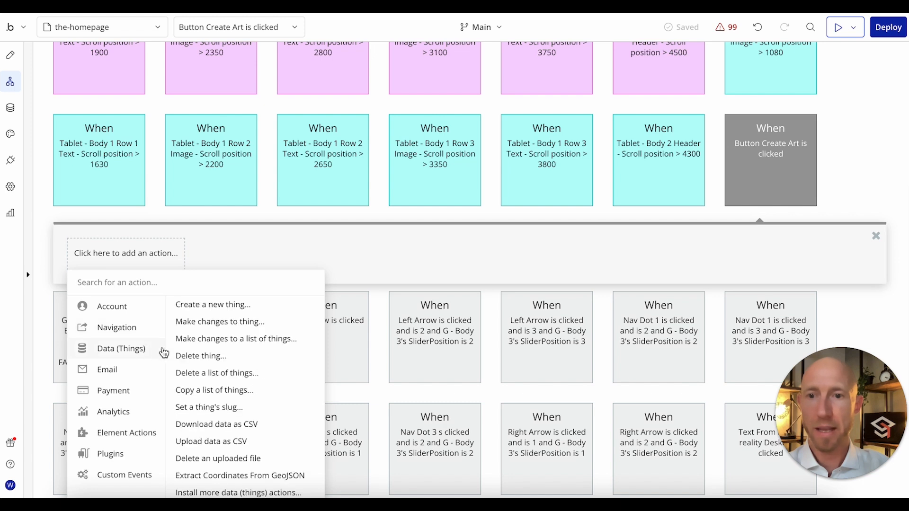
click(207, 323)
click(521, 128)
text(G - Left Column Hero)
click(533, 162)
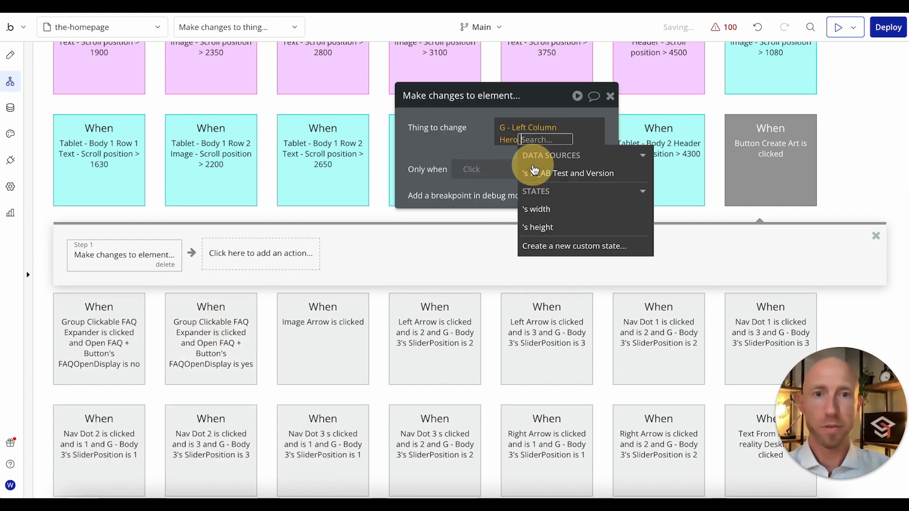
click(563, 174)
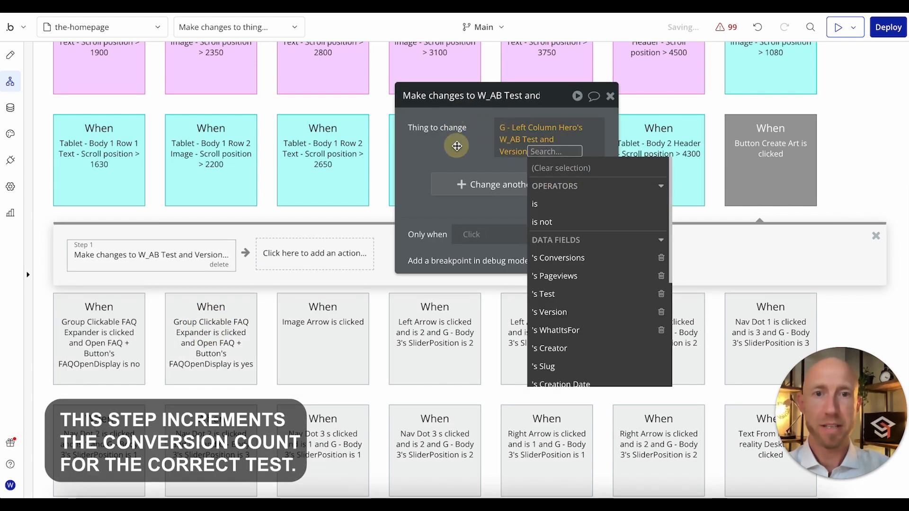
click(456, 142)
Step: Set the action's Conversions field to This W_AB Test and Version's Conversions + 1
click(470, 182)
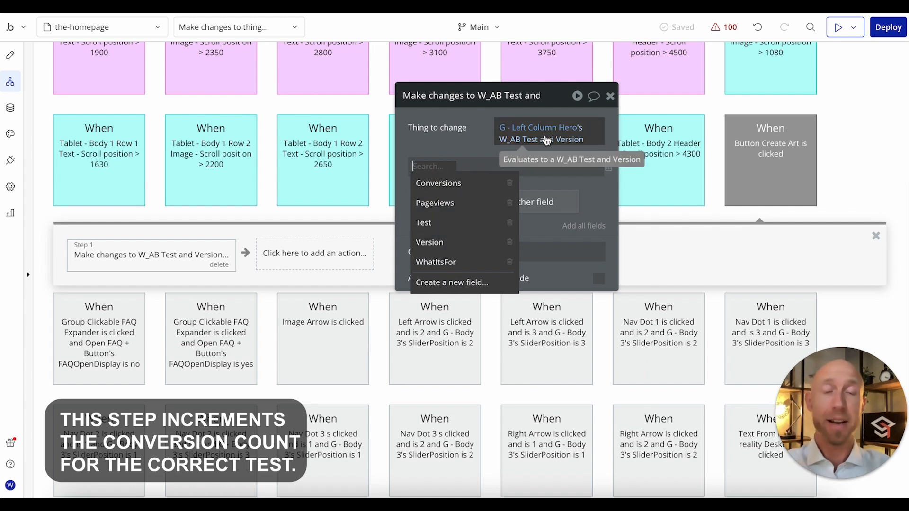
click(470, 185)
click(482, 165)
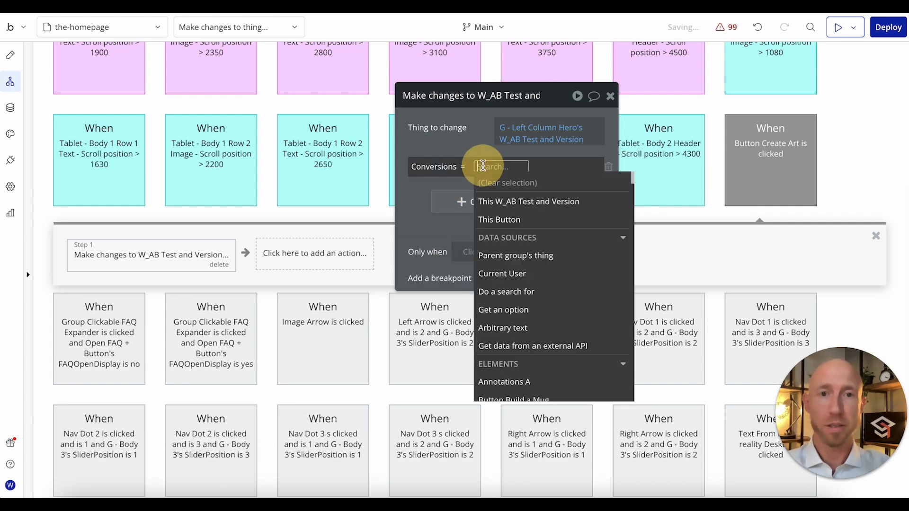
click(513, 201)
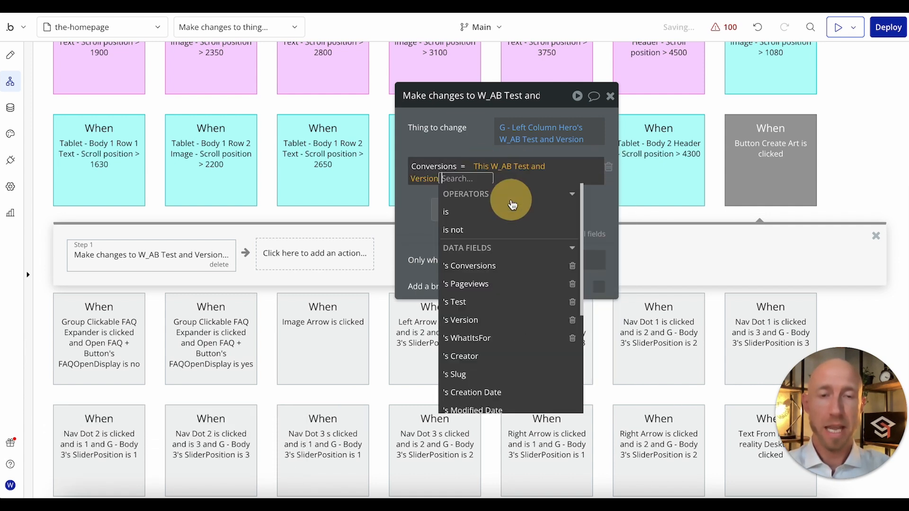
click(493, 265)
click(462, 359)
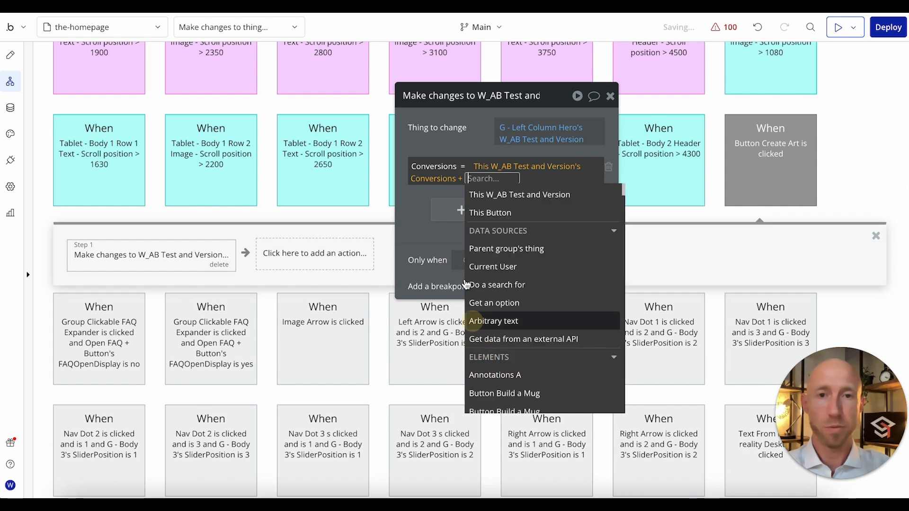
text(1)
click(407, 199)
Step: Reload the homepage preview, bring the hero's Create Art button into view and return to the editor
click(277, 6)
click(296, 24)
scroll(343, 184, down, 1)
click(213, 6)
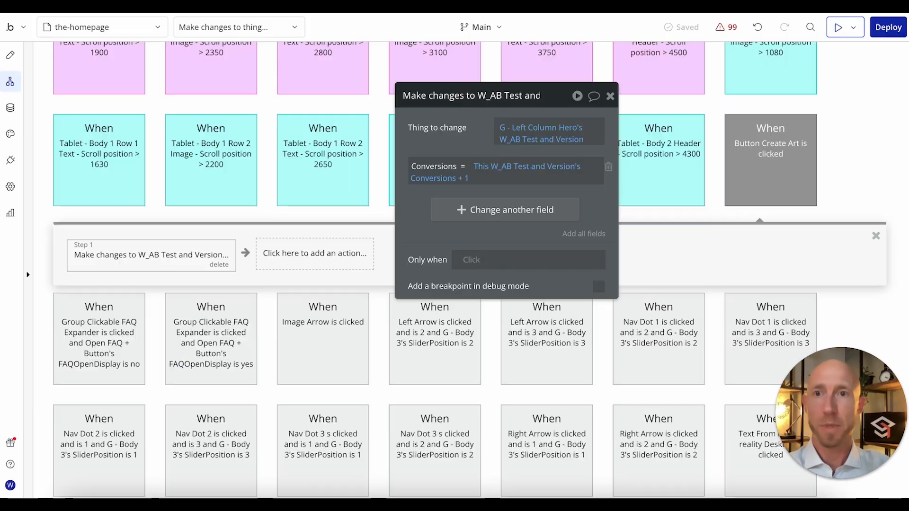
Step: Check version C's Conversions and Pageviews in the W_AB Test and Versions app data
click(12, 113)
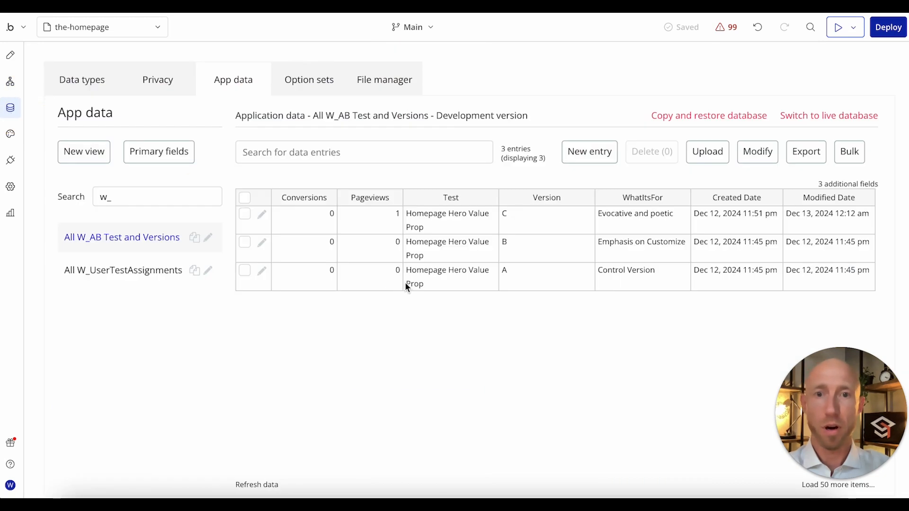
drag(309, 220, 415, 230)
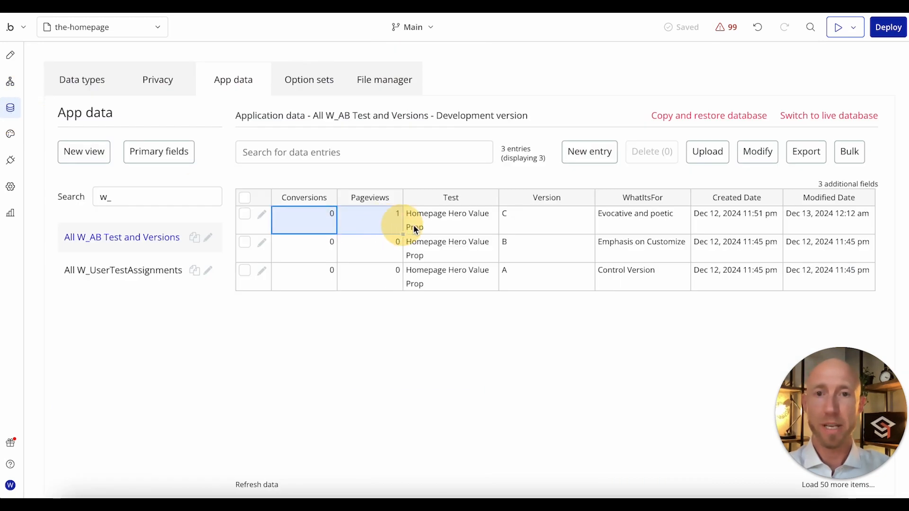
click(345, 217)
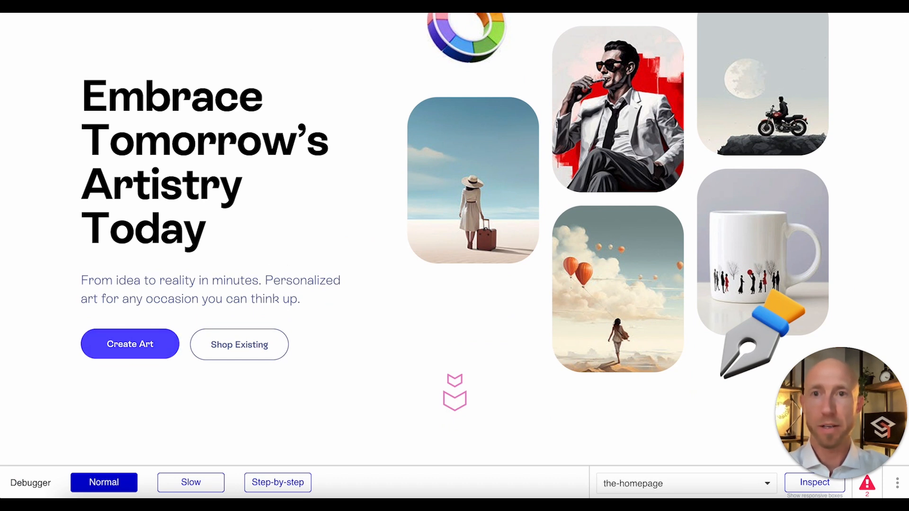
Step: Return from the preview to the app data, refresh it and check whether version C's Conversions count changed
click(231, 2)
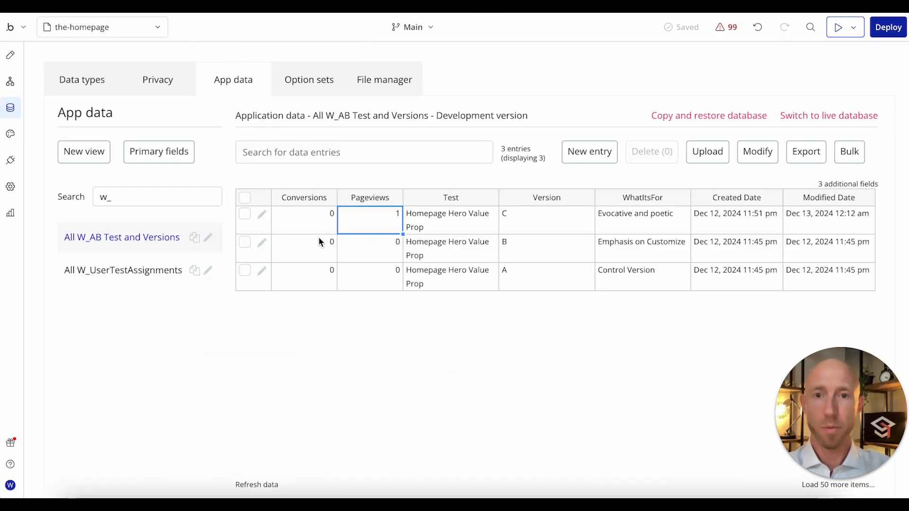
click(259, 487)
drag(312, 218, 366, 217)
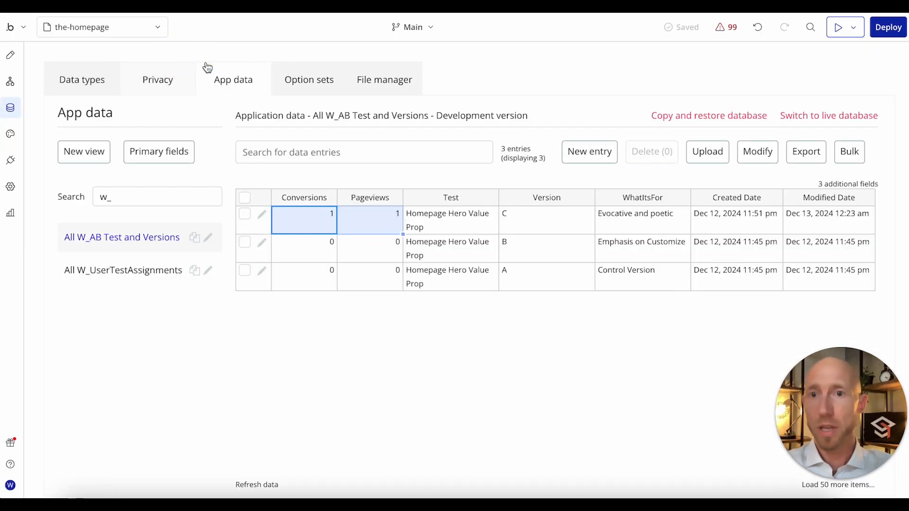
Step: Review the options of the Split Tests option set and where another test option can be added
click(296, 78)
click(414, 355)
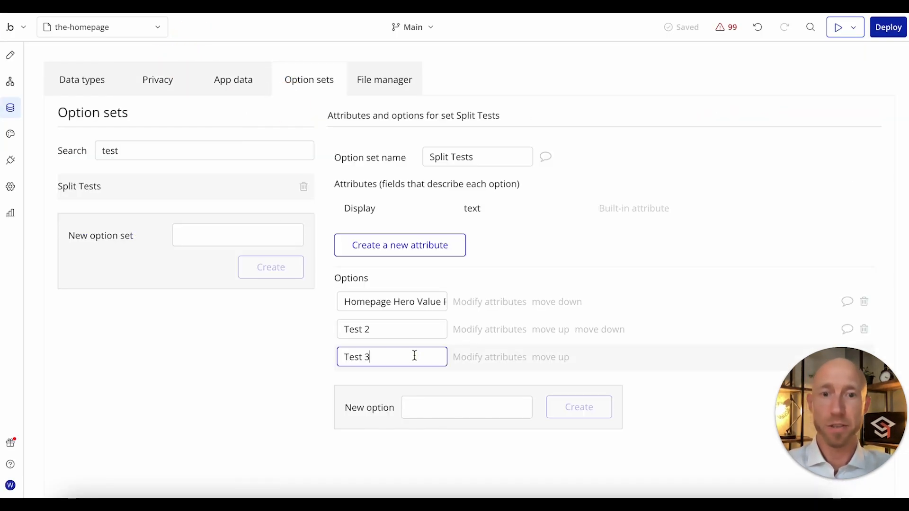
click(466, 407)
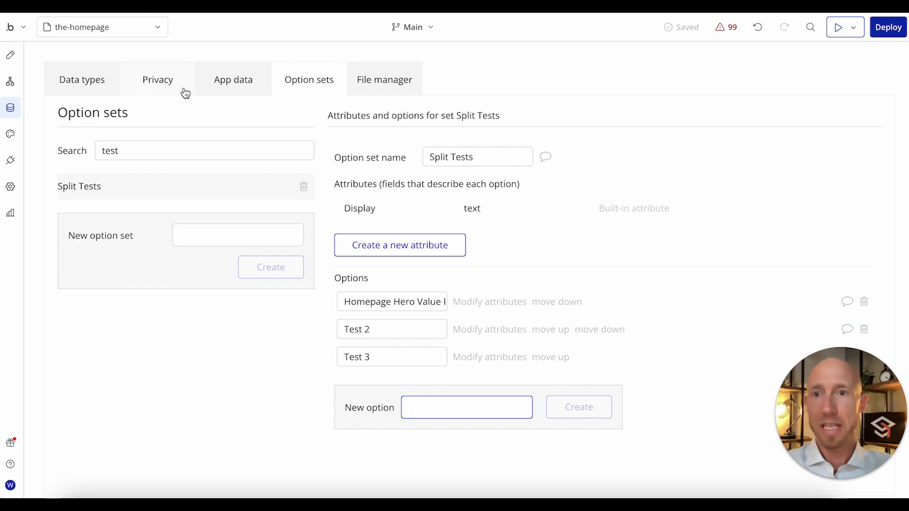
Step: Review the Conversions, Pageviews and Test columns of all W_AB Test and Versions entries
click(206, 83)
drag(299, 227, 477, 309)
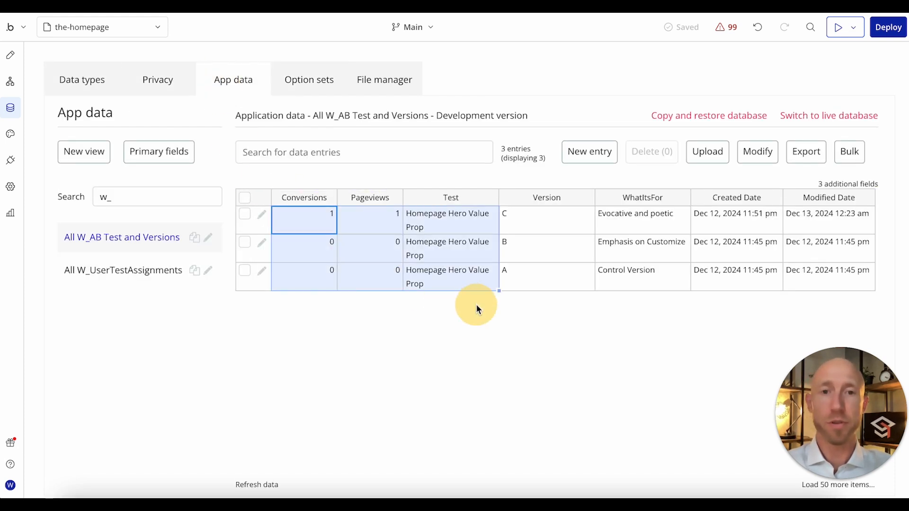
click(443, 341)
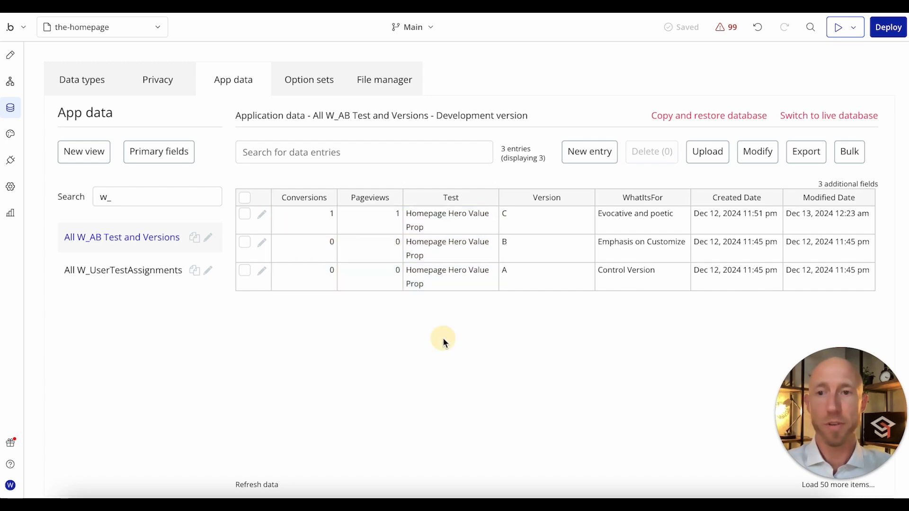
Step: Review the Only when condition of the returning-visitor page-load event on the homepage
click(11, 82)
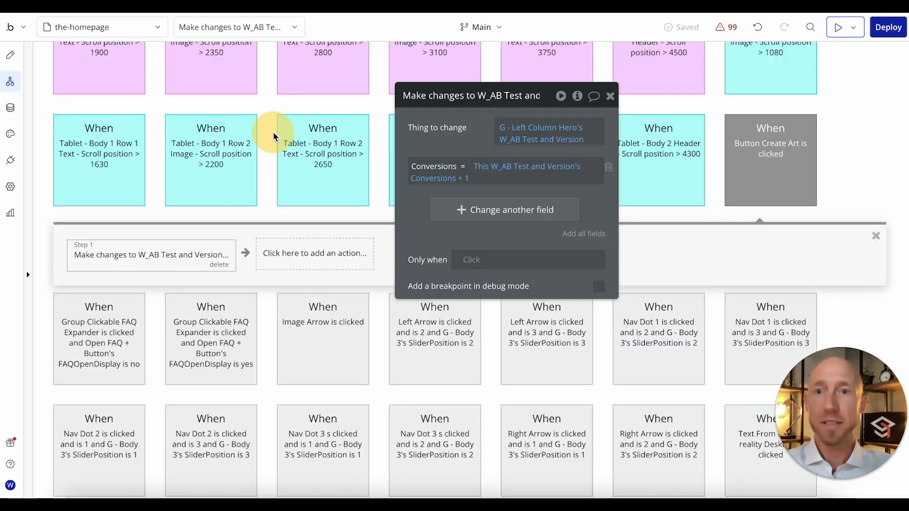
click(312, 113)
drag(504, 104, 629, 188)
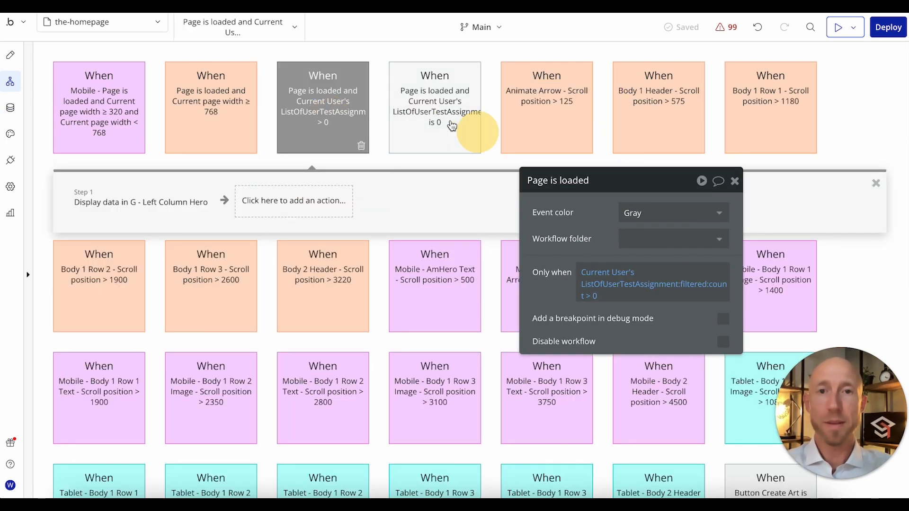
Step: Review the new-visitor page-load event's Only when condition and the data source of its Display data action
click(426, 112)
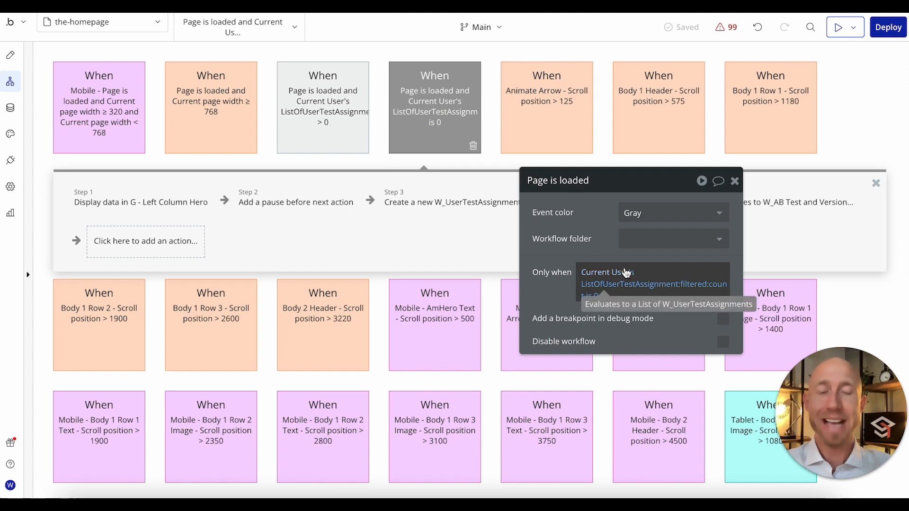
drag(613, 251, 589, 320)
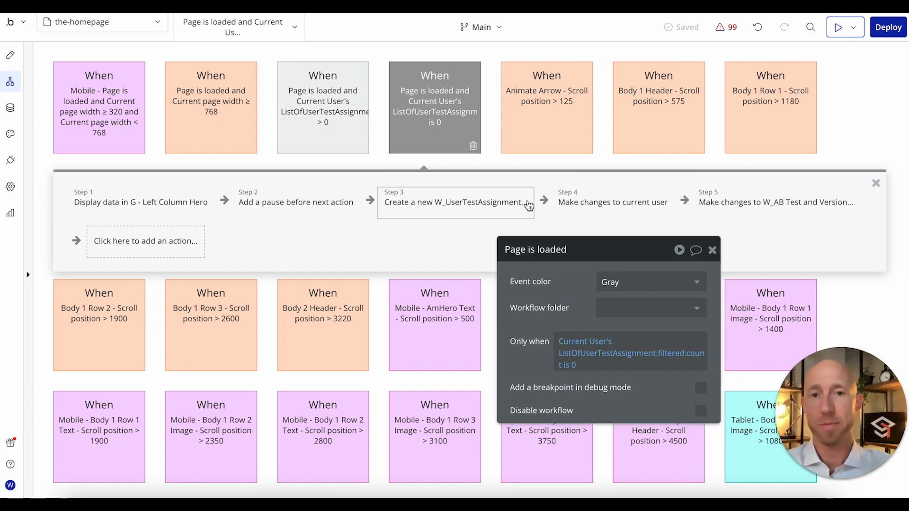
click(161, 204)
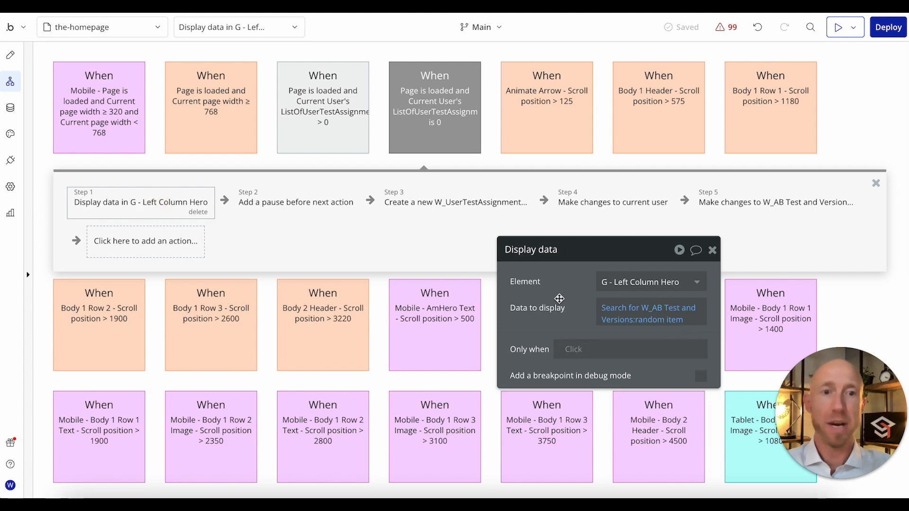
click(611, 308)
click(381, 408)
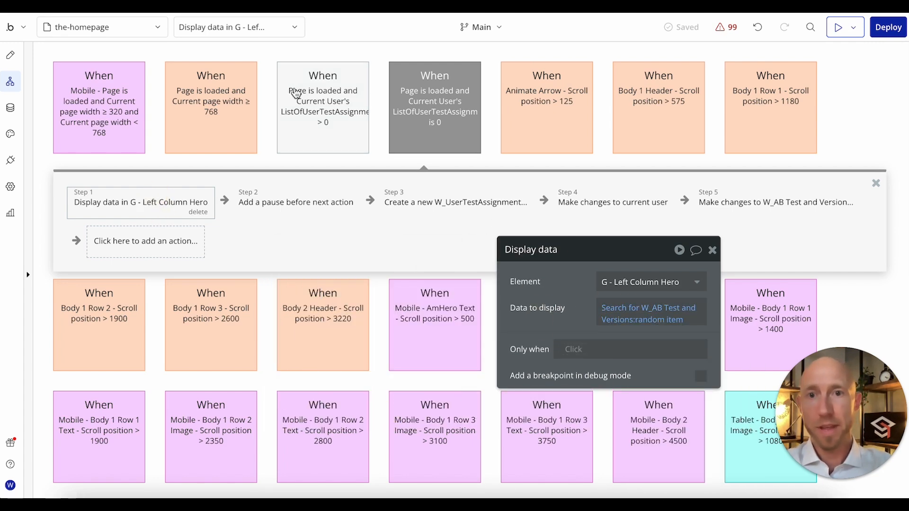
Step: Review the data source of the returning-visitor event's Display data action for G - Left Column Hero
click(296, 93)
click(151, 204)
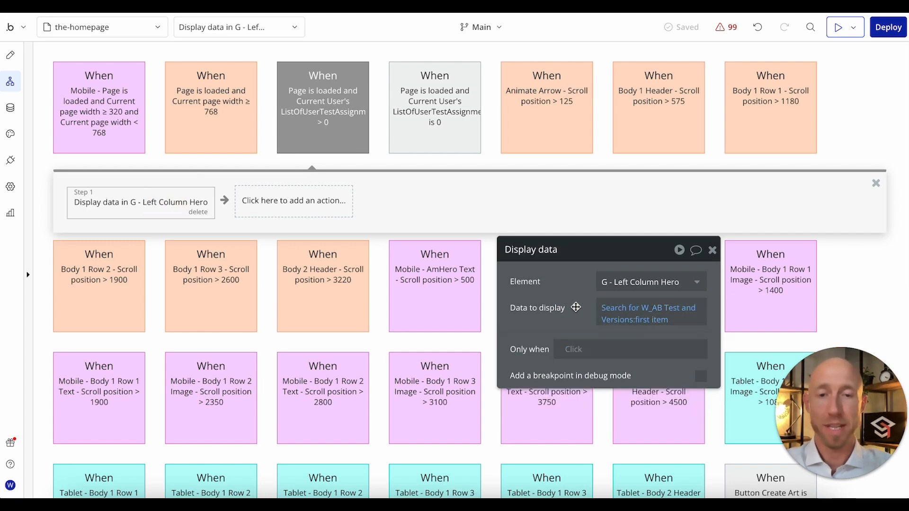
drag(575, 307, 582, 284)
Step: Review the Make changes action in the Create Art button's click workflow
scroll(457, 279, down, 10)
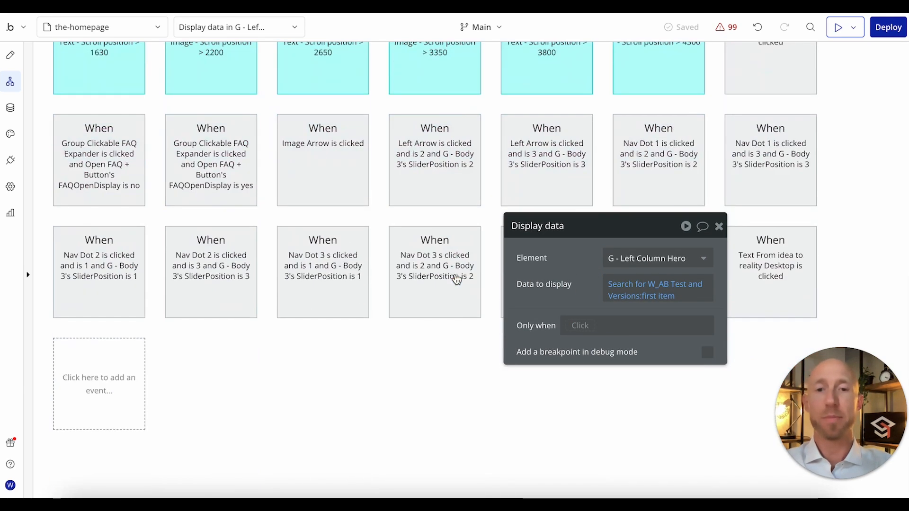
click(769, 69)
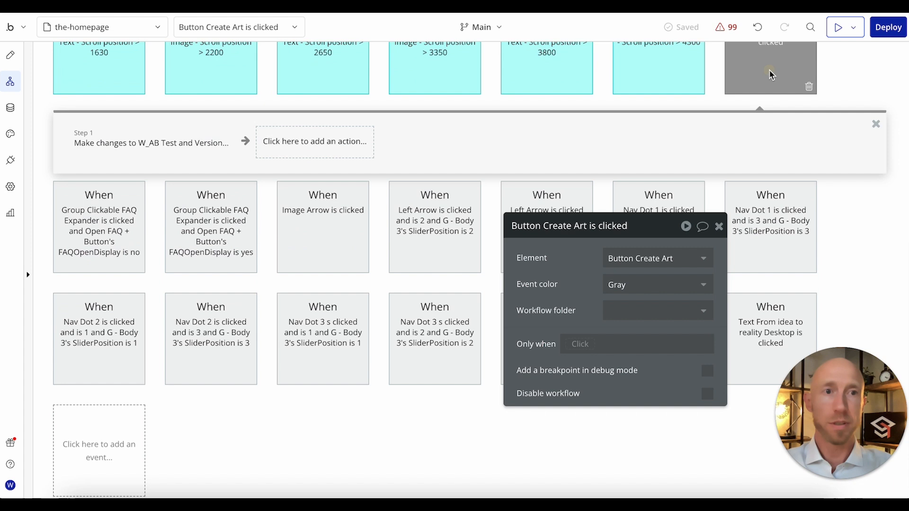
click(170, 144)
drag(585, 260, 575, 228)
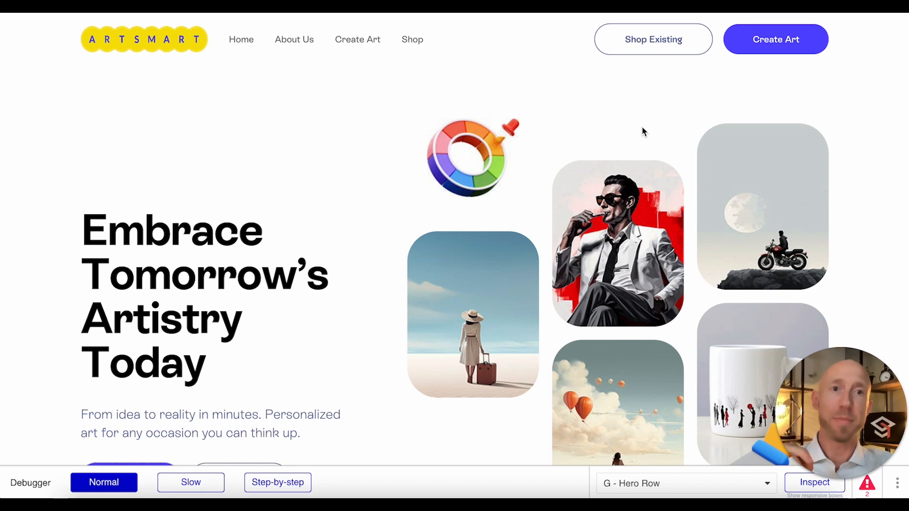
Step: Look through the homepage preview sections below the hero and select the third artwork under Choose Art
scroll(642, 124, down, 4)
scroll(641, 132, down, 10)
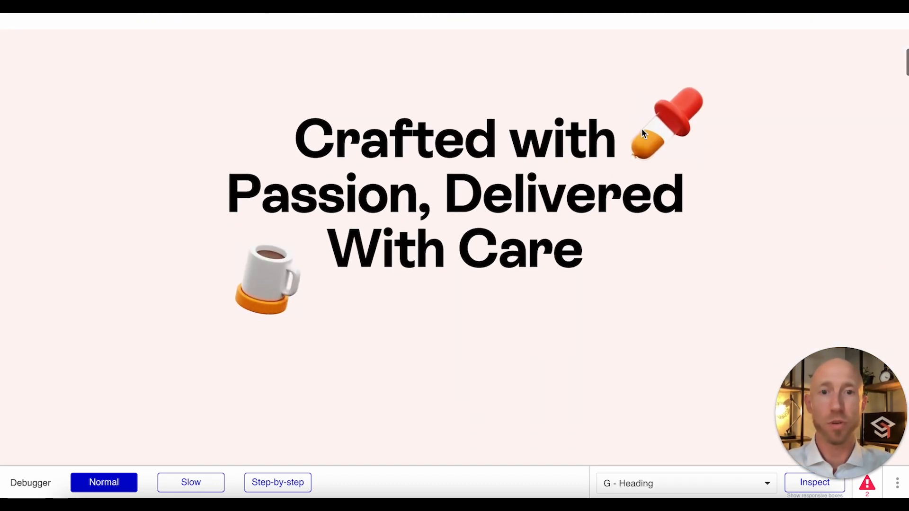
scroll(641, 134, down, 2)
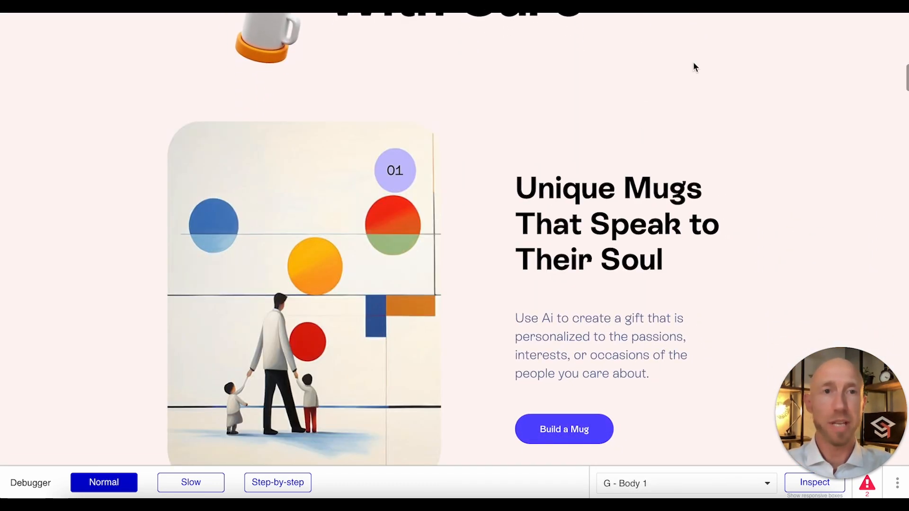
click(370, 176)
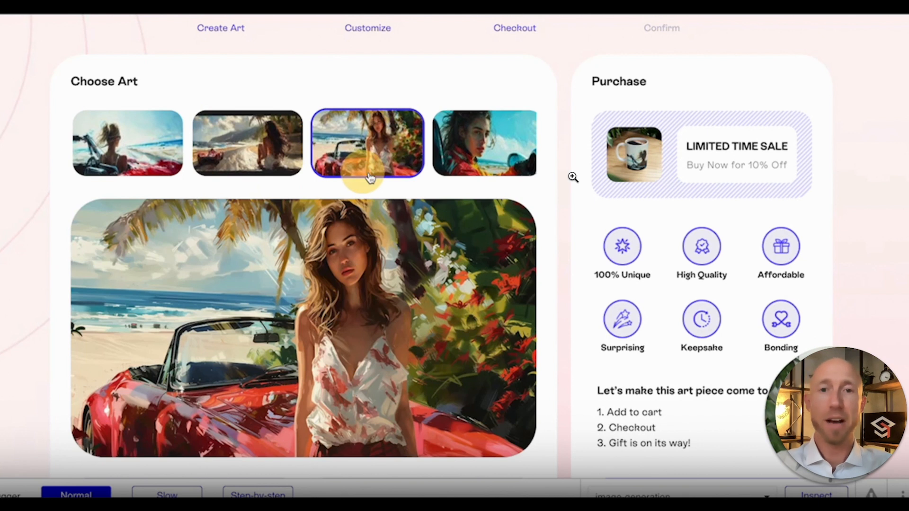